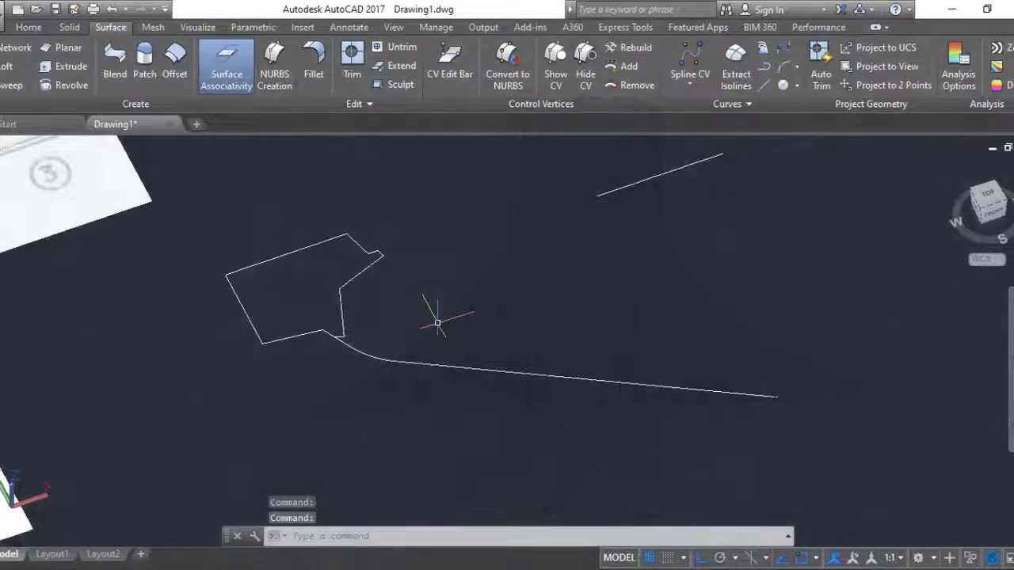
Offset the long leg spline by 40 to create a parallel copy beside it.
text(o)
key(Return)
key(Return)
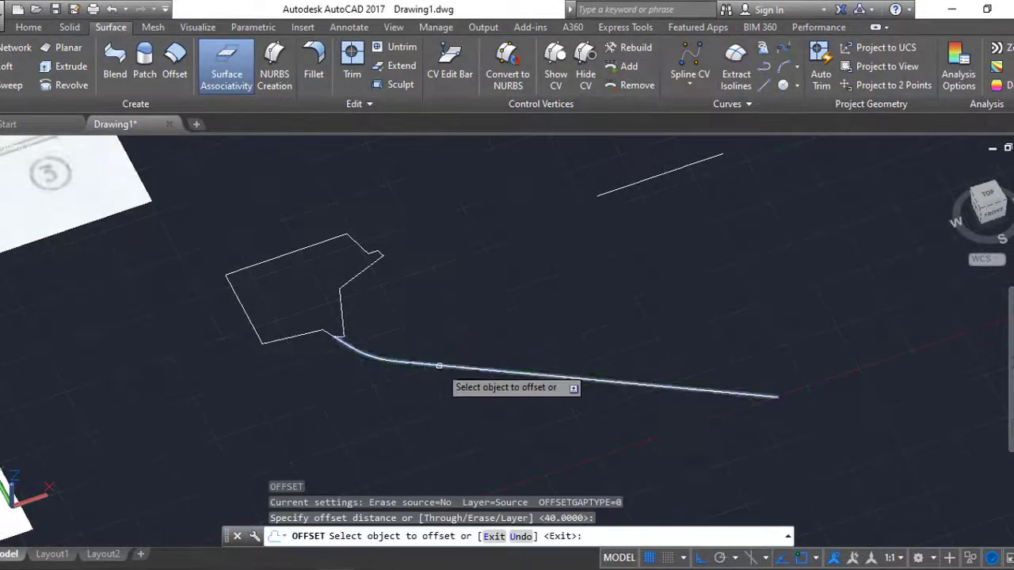
click(439, 366)
click(481, 312)
scroll(380, 362, up, 1)
key(Escape)
scroll(385, 362, up, 1)
Begin moving the offset curve from a base point, then cancel the move.
text(M)
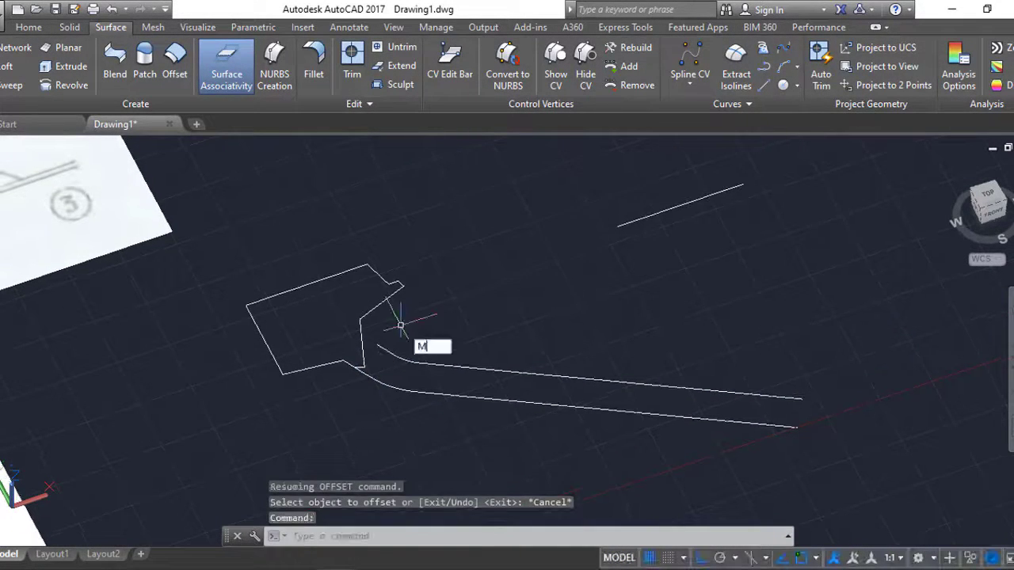
key(Return)
click(373, 356)
key(Return)
click(361, 346)
key(Escape)
scroll(343, 373, up, 2)
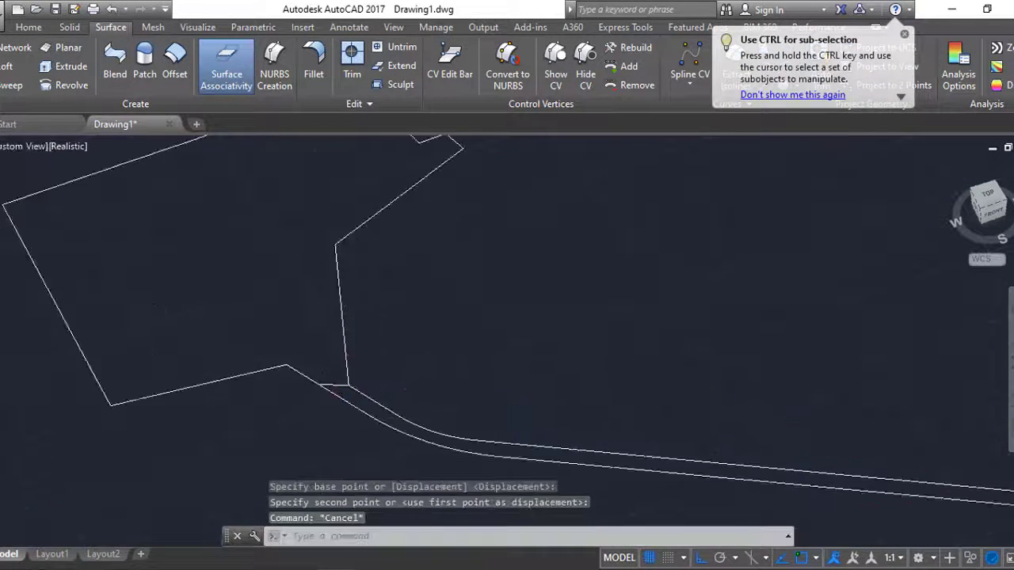
scroll(389, 287, down, 2)
Begin rotating the offset curve about its end, then cancel the rotation.
text(ro)
key(Return)
click(341, 318)
key(Return)
click(286, 295)
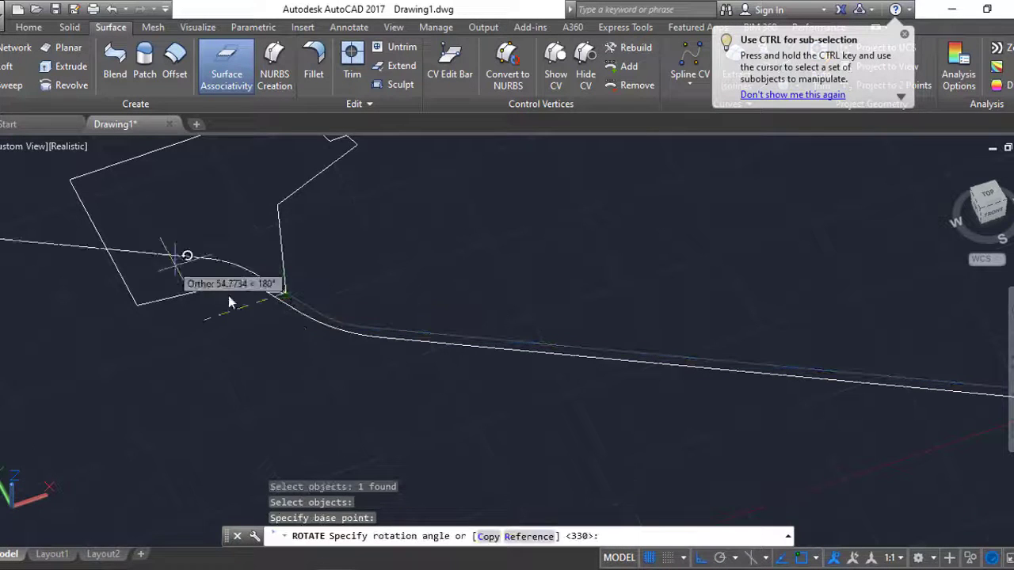
middle_drag(646, 299, 503, 298)
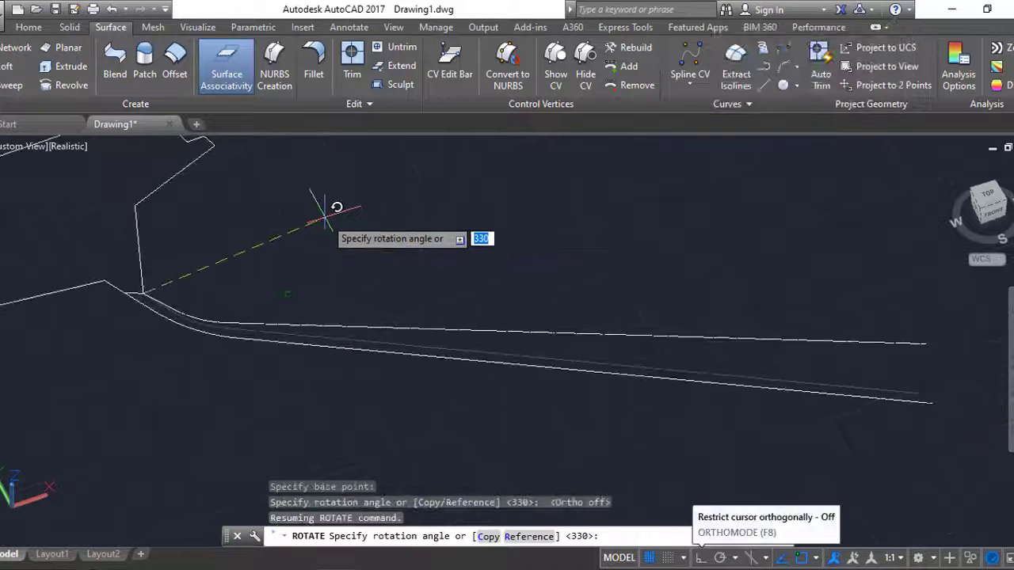
key(Escape)
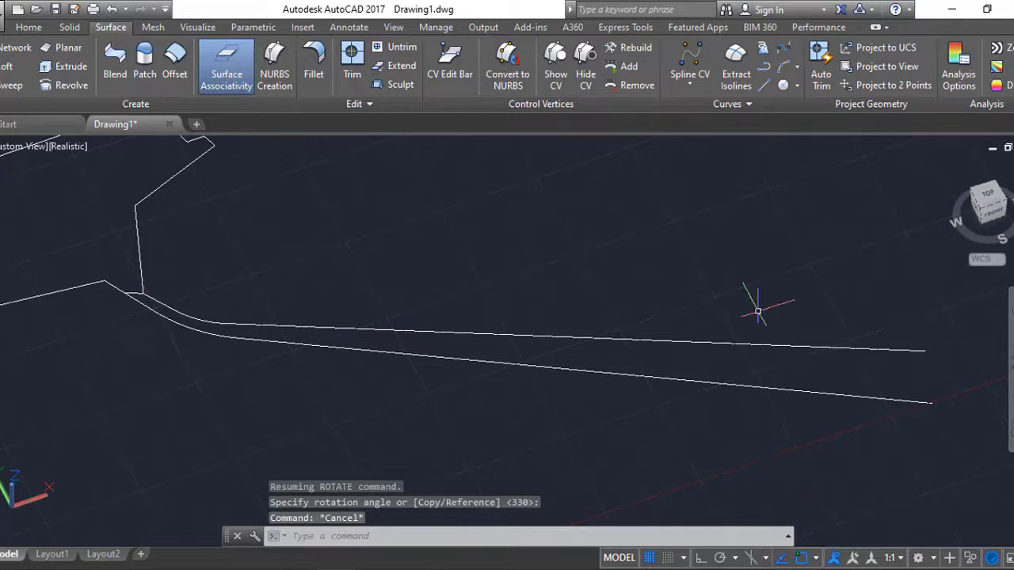
text(L)
key(Return)
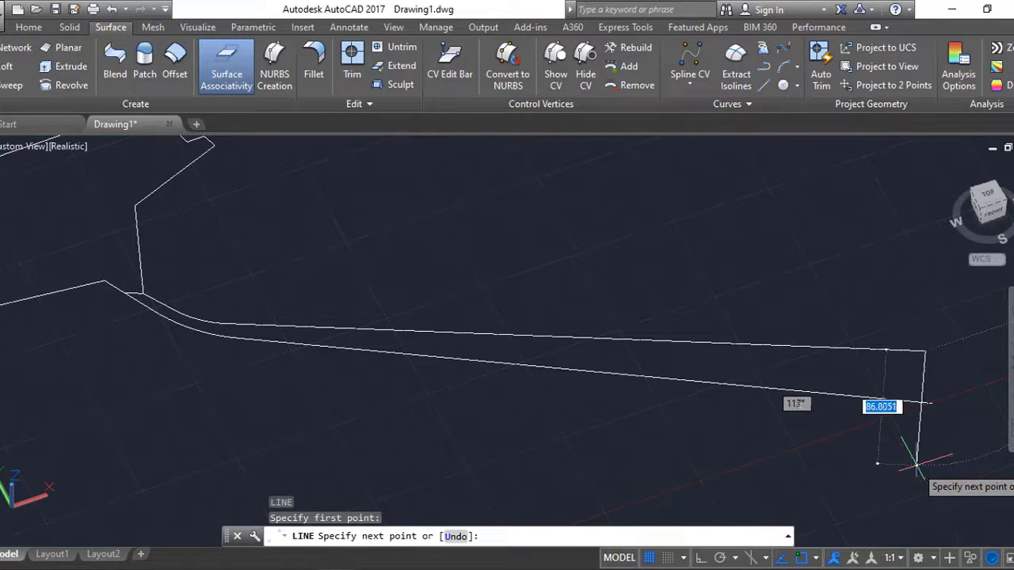
Close the leg strip's far end with a line; a trim attempt is cancelled.
click(917, 466)
key(Escape)
text(tr)
key(Return)
key(Return)
scroll(414, 335, down, 3)
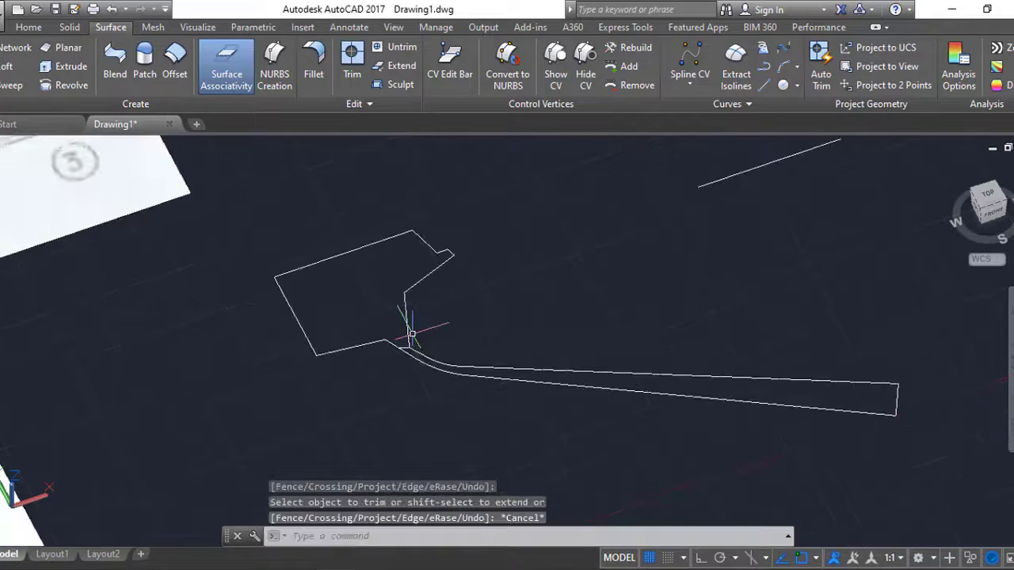
scroll(419, 340, up, 2)
key(Escape)
scroll(465, 344, down, 2)
scroll(465, 340, up, 1)
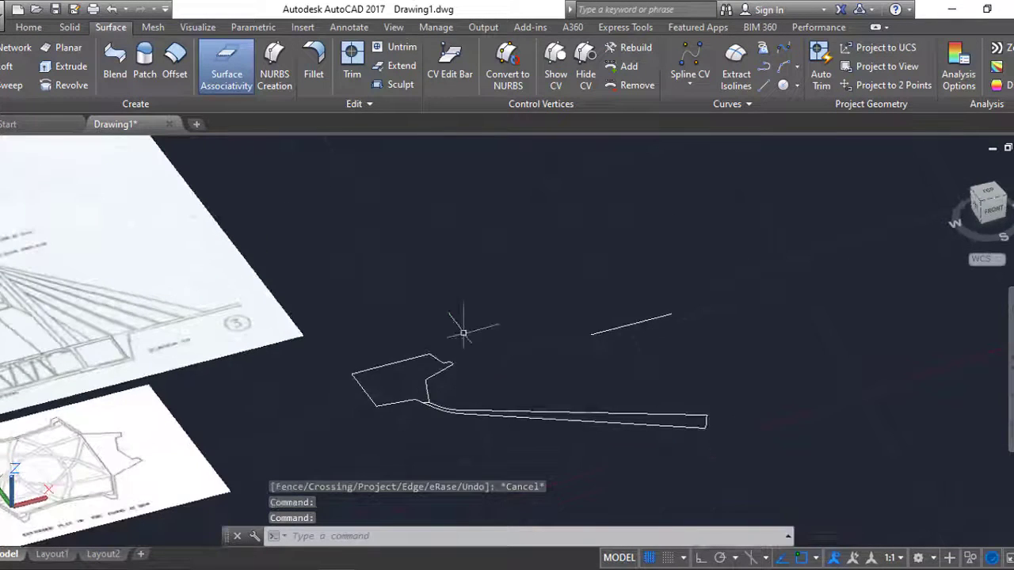
scroll(469, 362, up, 2)
Select the base outline for a move, then cancel without moving it.
text(m)
key(Return)
click(291, 341)
click(465, 410)
scroll(405, 412, up, 2)
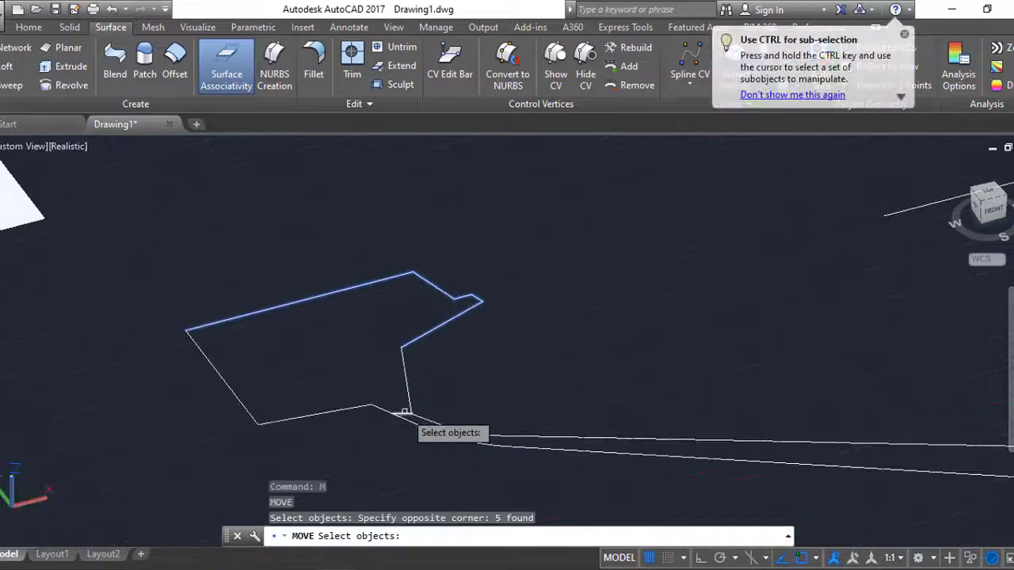
click(235, 401)
key(Return)
click(495, 408)
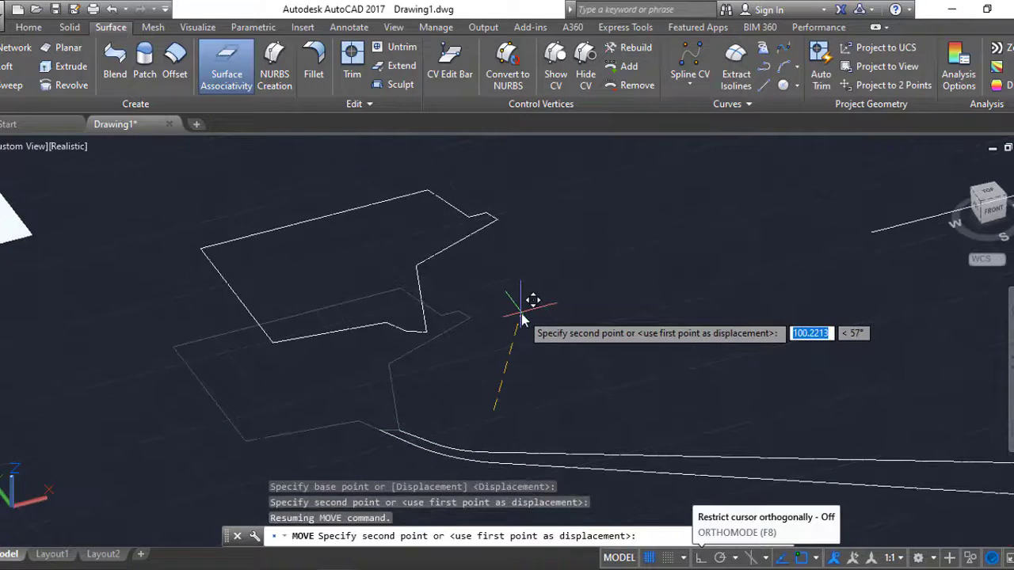
key(Escape)
text(CO)
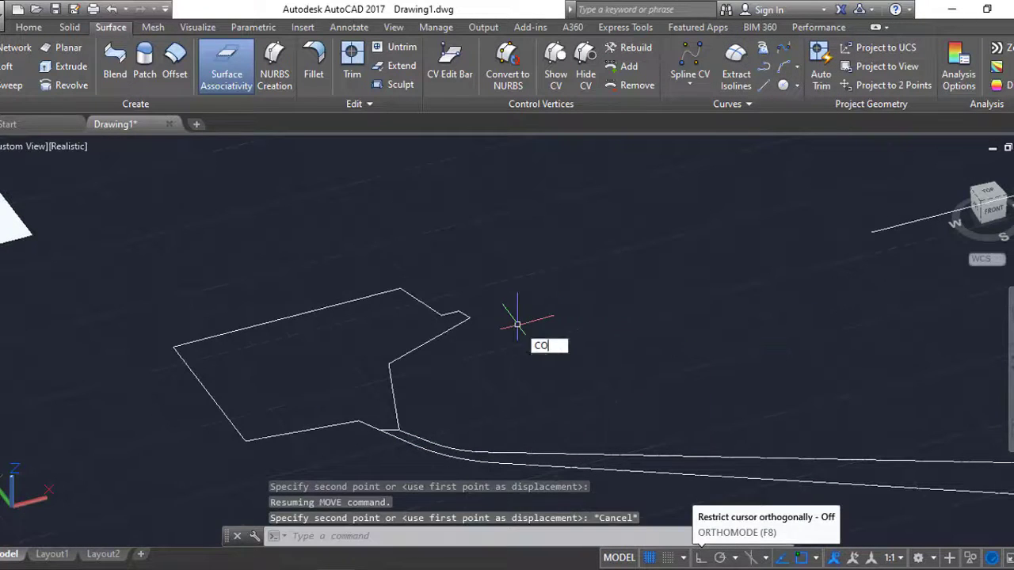
Copy the base profile and leg straight up, placing copies 350 and 650 above.
key(Return)
click(144, 281)
scroll(708, 502, down, 2)
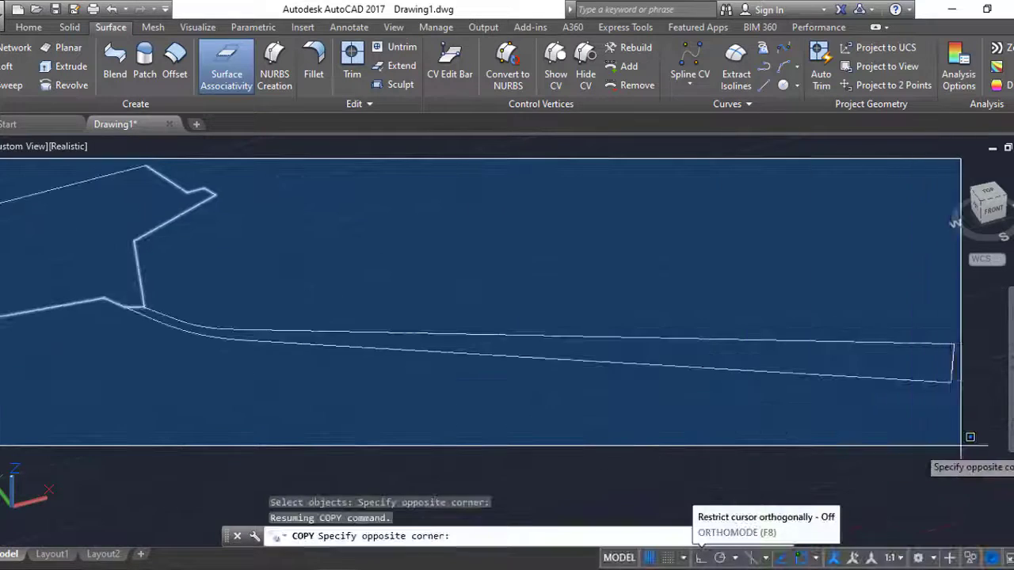
click(996, 385)
click(92, 217)
click(393, 431)
key(Return)
click(444, 407)
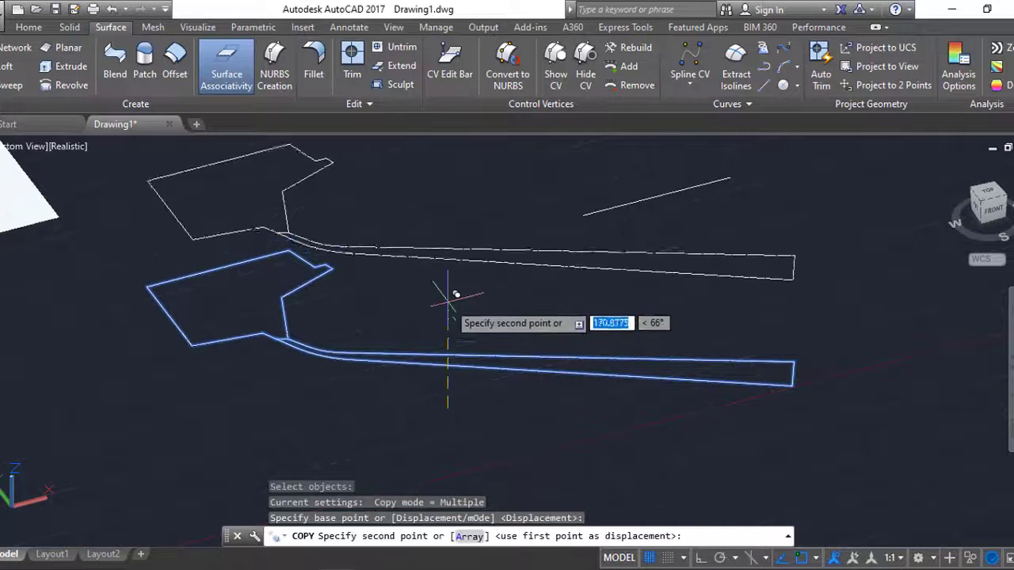
middle_drag(441, 264, 448, 341)
text(3)
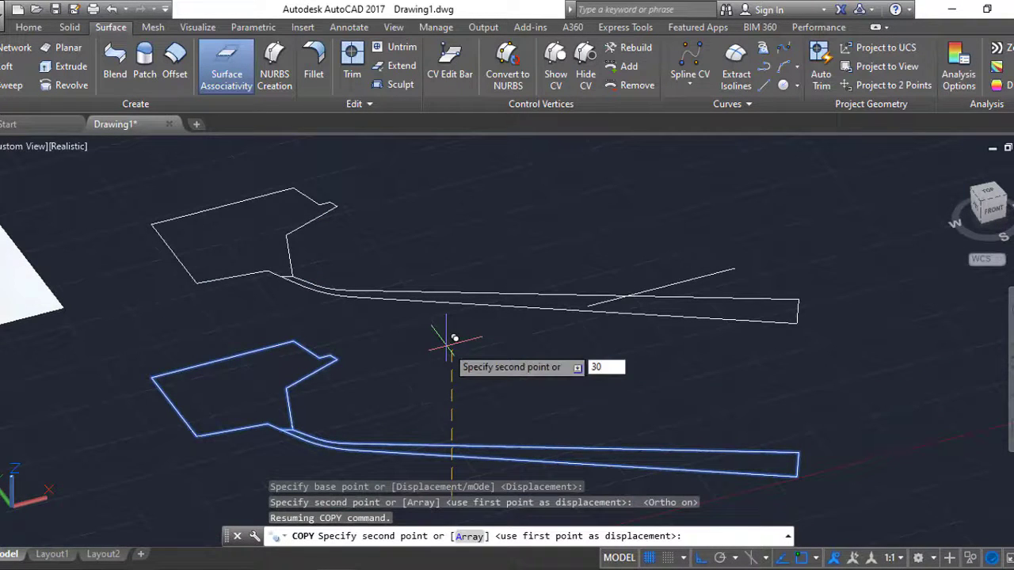
text(50)
key(Return)
key(Escape)
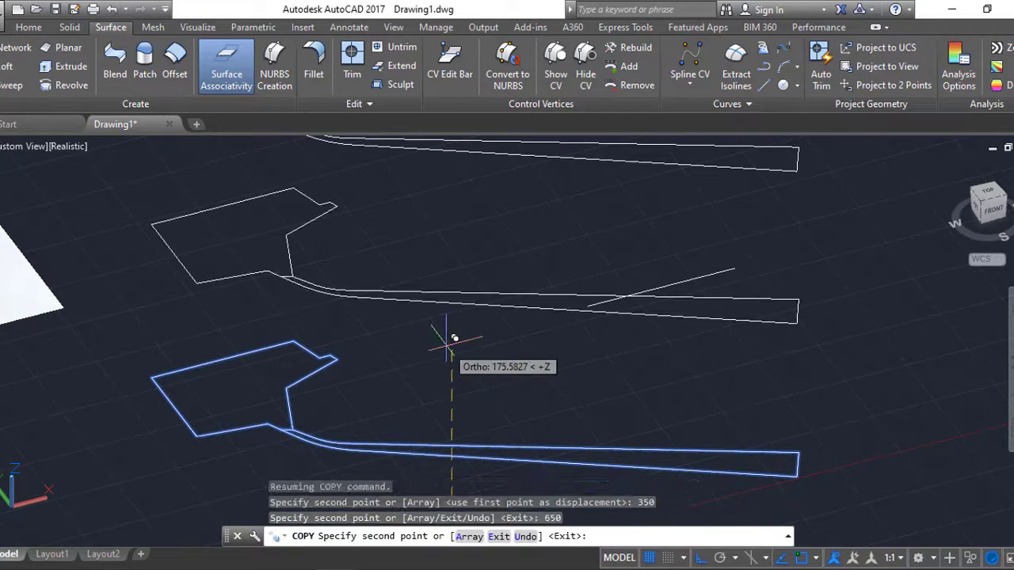
Window-select the stray objects and erase them.
scroll(442, 343, down, 3)
click(602, 317)
click(368, 352)
text(e)
key(Return)
scroll(373, 365, up, 5)
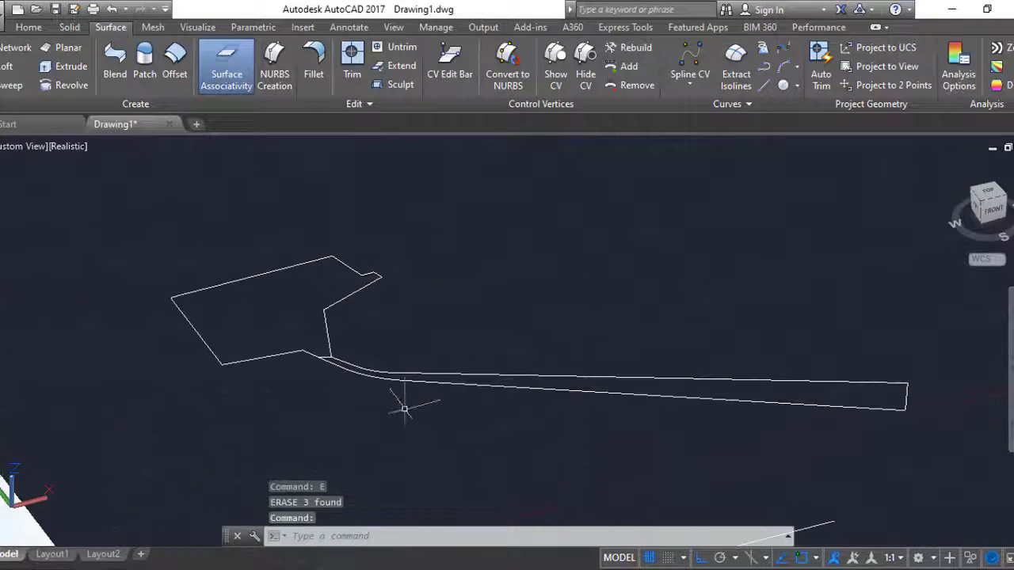
scroll(400, 420, up, 2)
scroll(427, 396, down, 4)
text(DI)
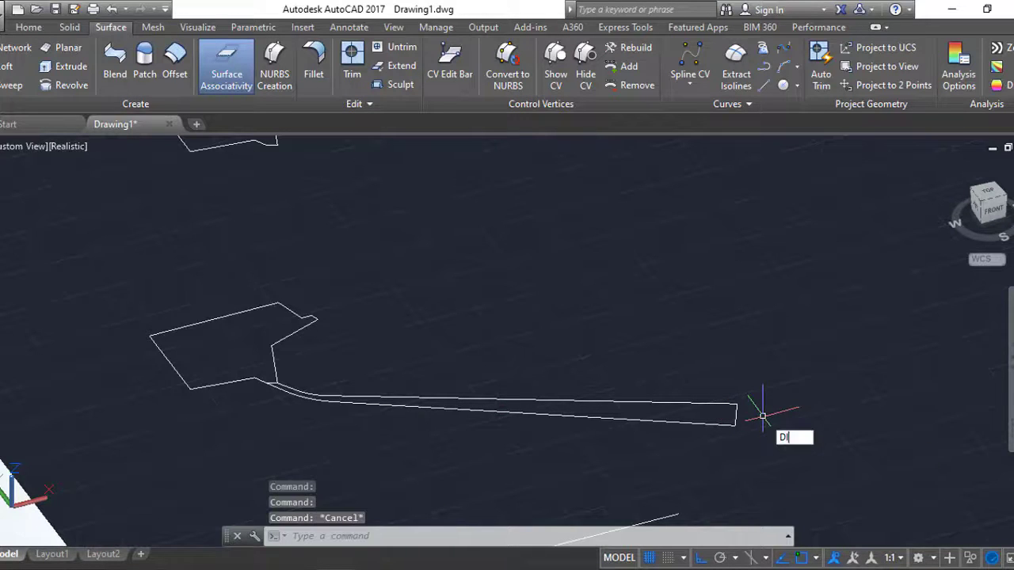
Start a distance measurement along the leg, then offset the end line 450 toward the base.
key(Return)
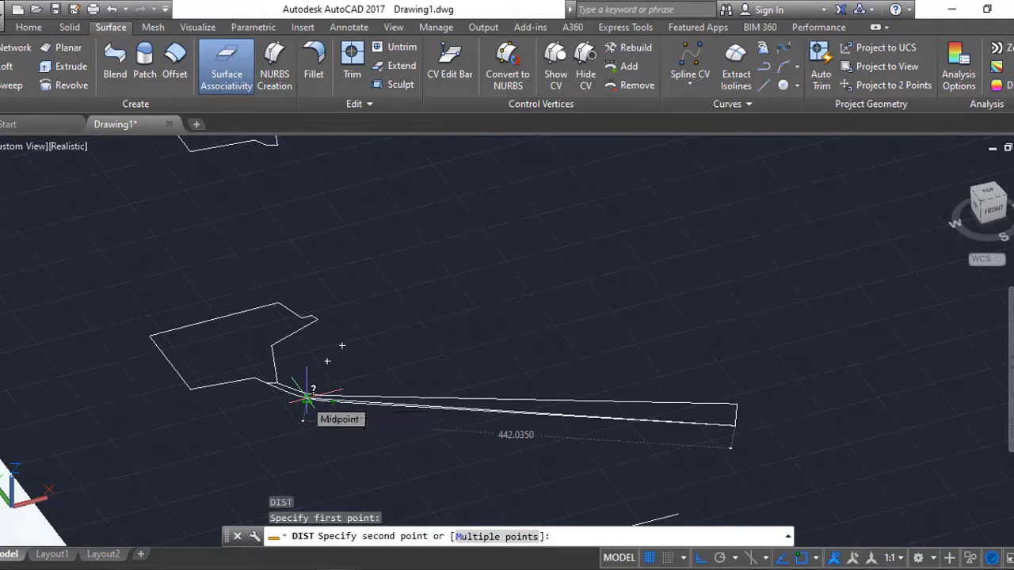
key(Escape)
text(o)
key(Return)
text(450)
key(Return)
click(738, 404)
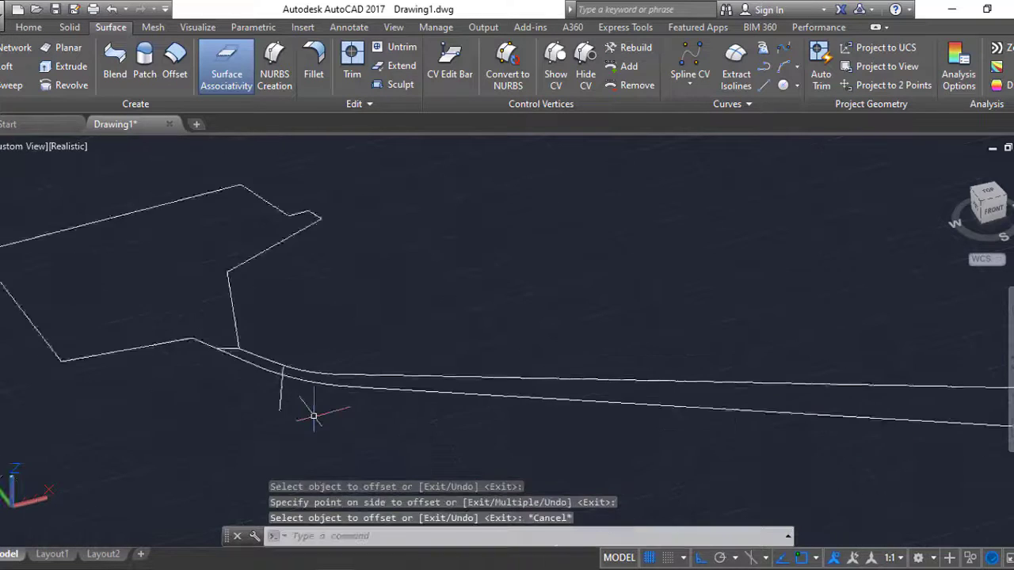
scroll(314, 415, up, 3)
scroll(314, 416, up, 2)
Move the short offset line onto the leg strip.
text(m)
key(Return)
click(293, 418)
key(Return)
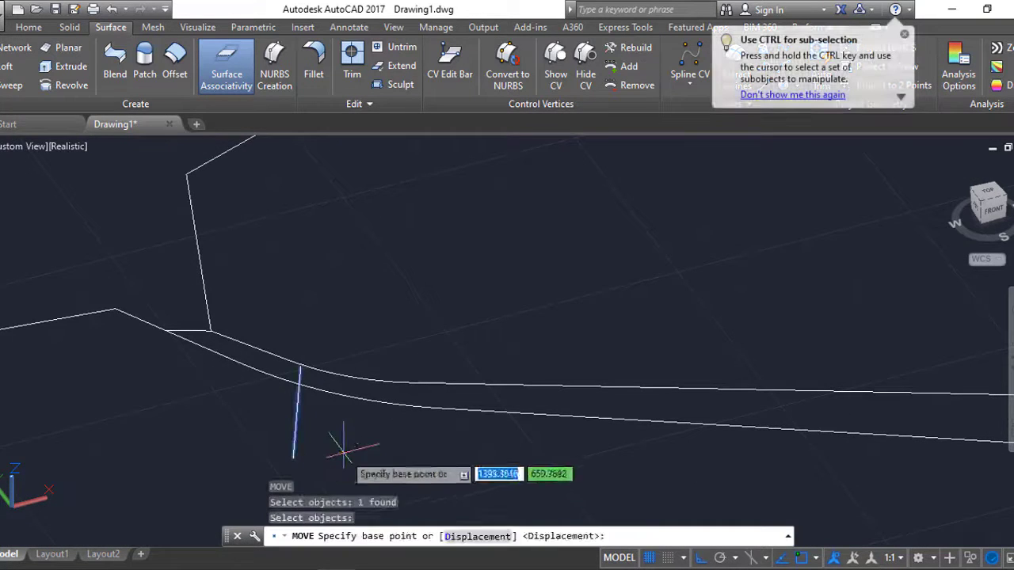
click(343, 448)
click(396, 441)
Rotate the short line about its top so it cuts across the strip.
text(ro)
key(Return)
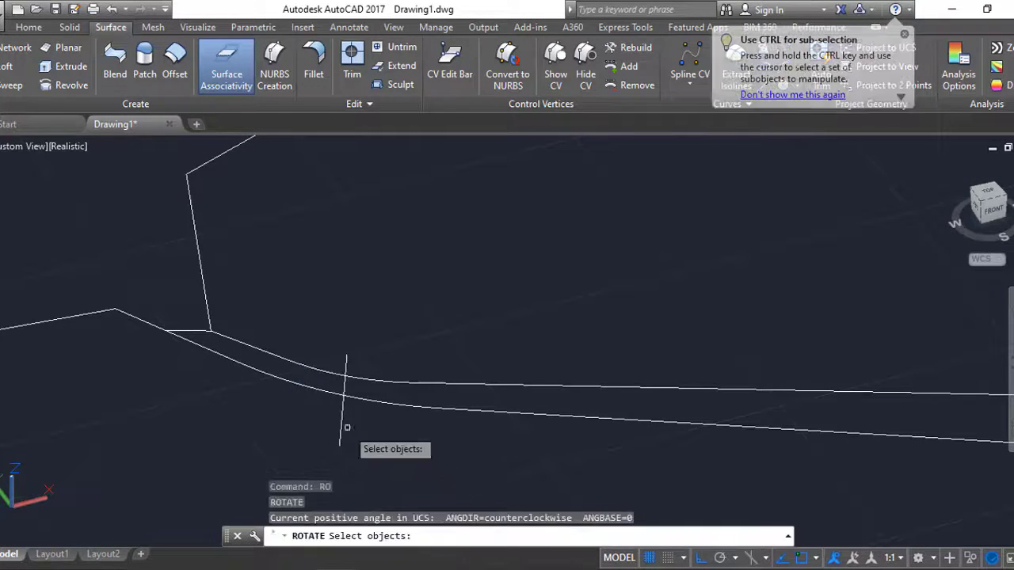
click(344, 428)
key(Return)
click(347, 355)
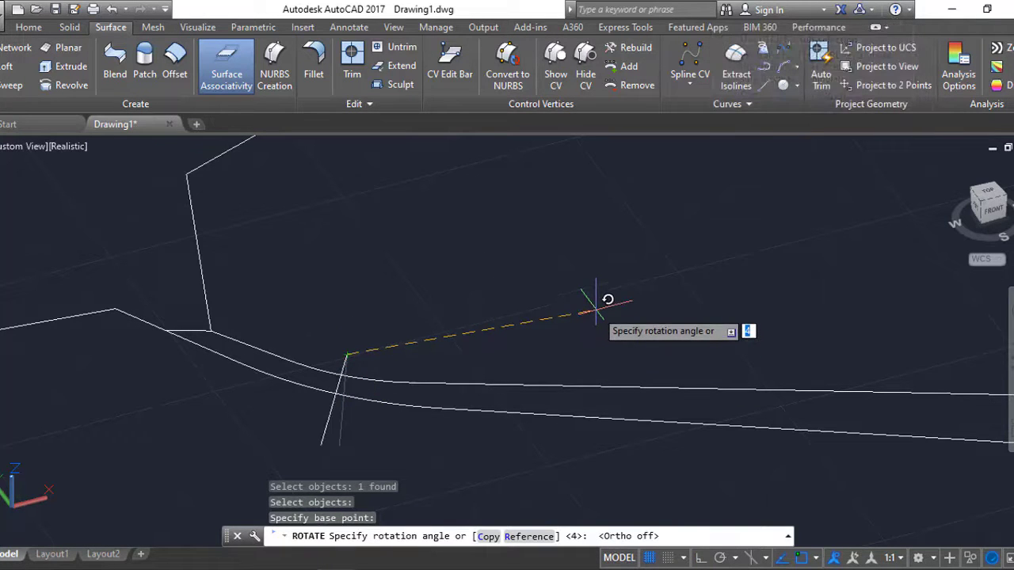
click(625, 321)
Trim the leg beyond the cut line to a short stub and clear the leftover pieces.
text(tr)
key(Return)
key(Return)
click(315, 396)
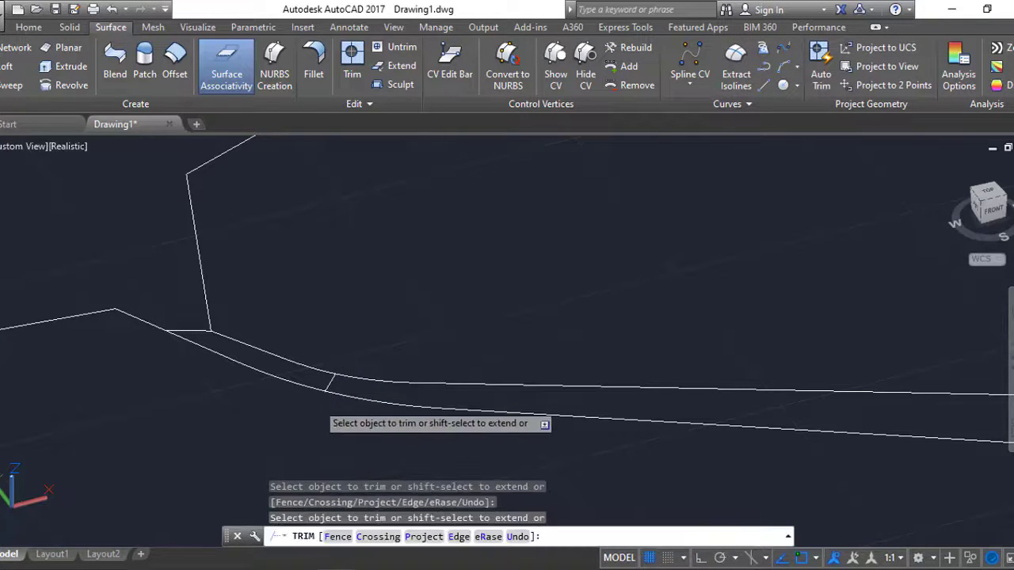
scroll(343, 404, down, 3)
scroll(419, 409, down, 2)
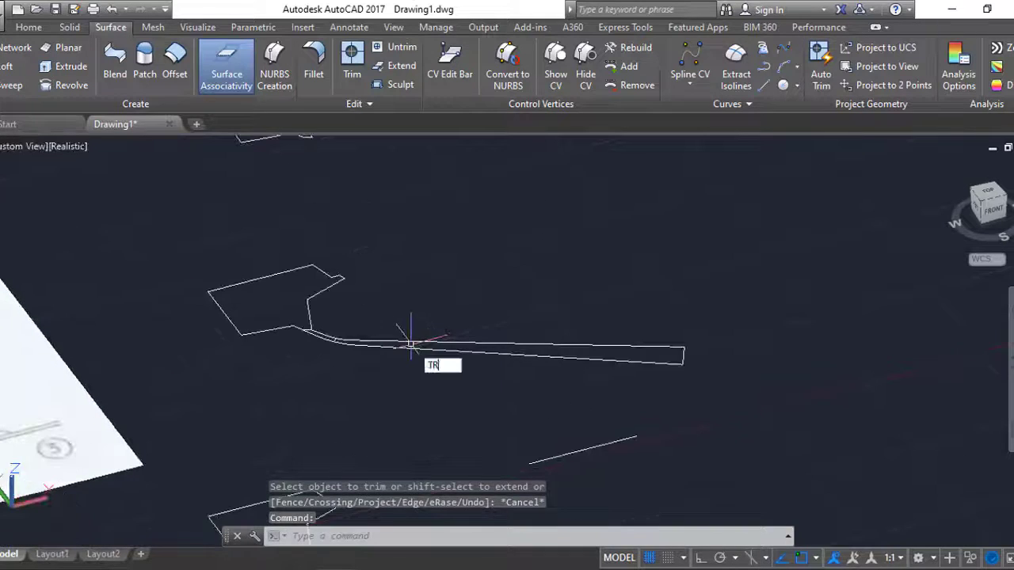
click(436, 347)
scroll(319, 354, up, 3)
click(339, 328)
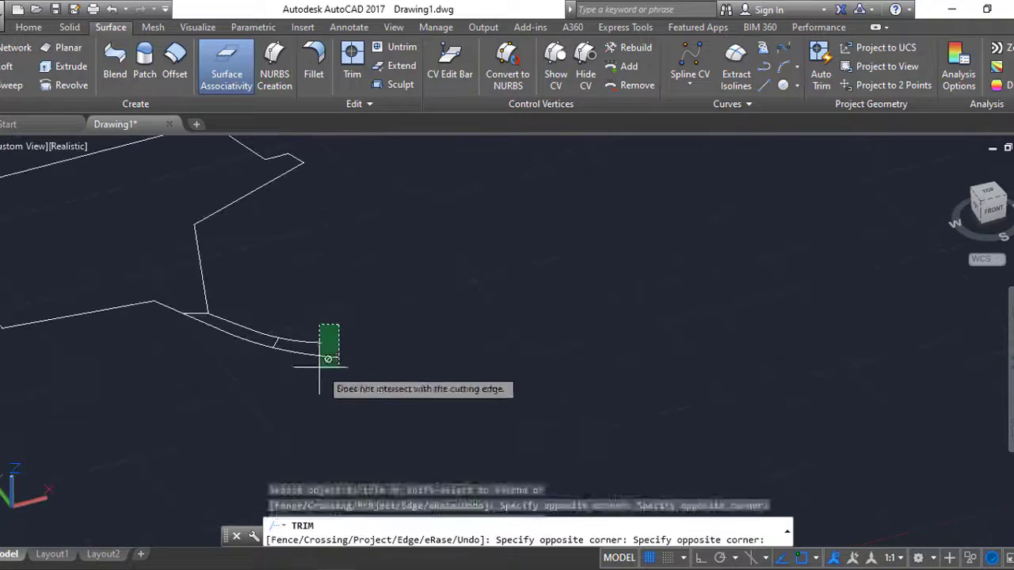
click(313, 360)
scroll(310, 340, down, 2)
key(Escape)
click(573, 312)
click(747, 385)
scroll(657, 396, down, 3)
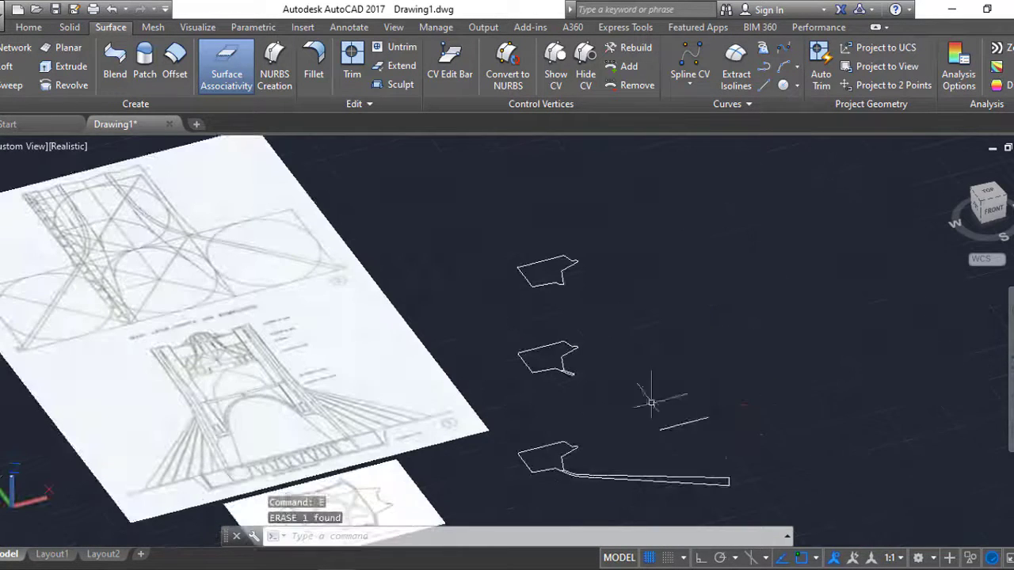
scroll(611, 480, up, 4)
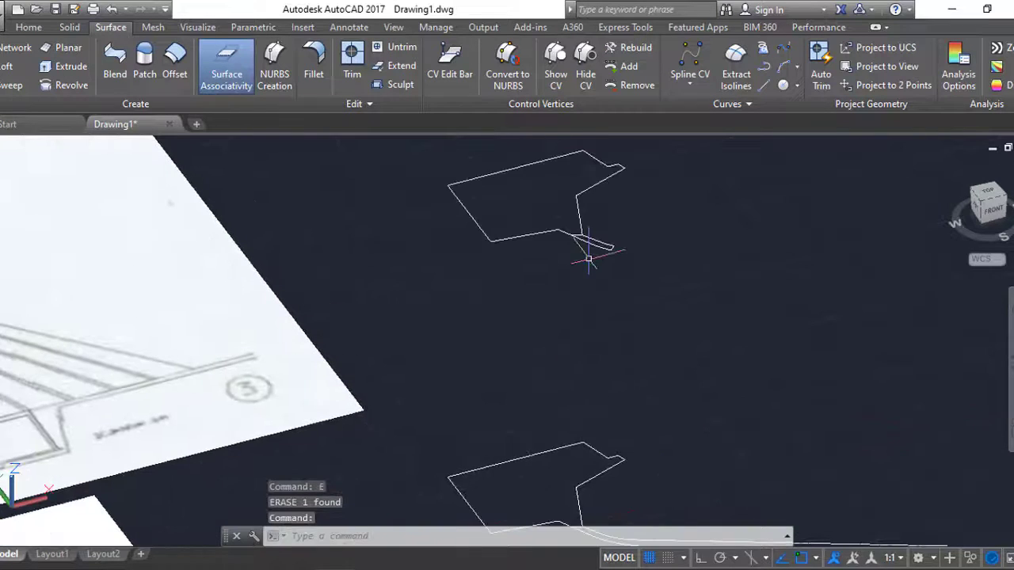
scroll(575, 375, down, 2)
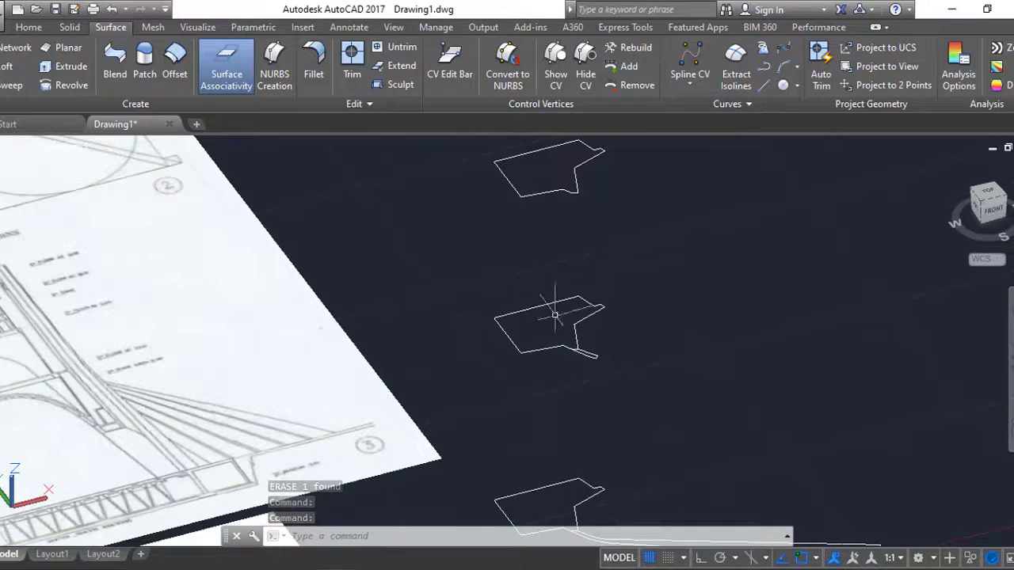
middle_drag(582, 368, 576, 405)
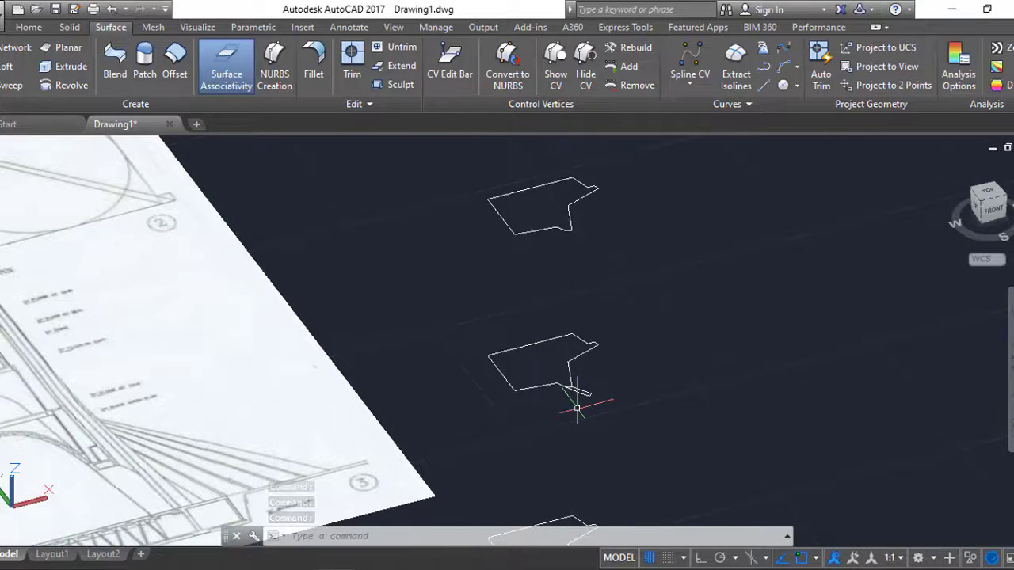
scroll(564, 434, up, 2)
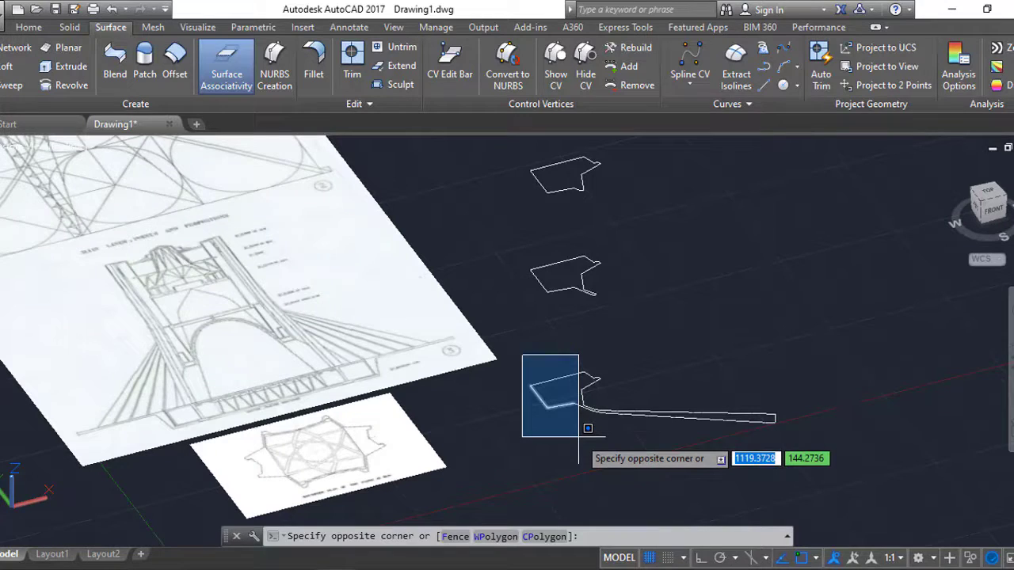
Join the 21 line pieces of the three stacked outlines into 3 polylines with JOIN.
key(Escape)
scroll(544, 350, up, 3)
text(j)
key(Return)
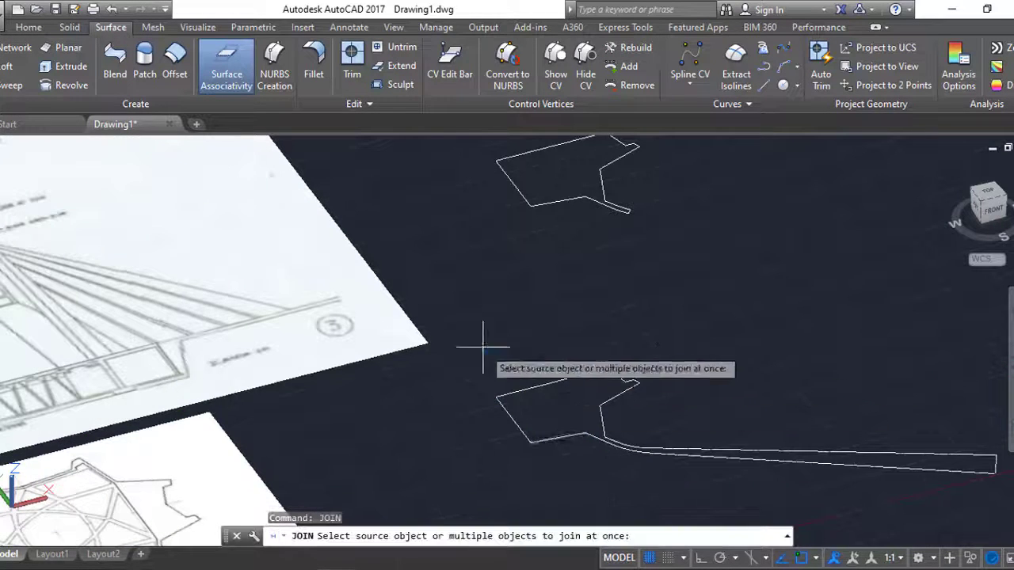
click(482, 346)
click(589, 454)
click(615, 375)
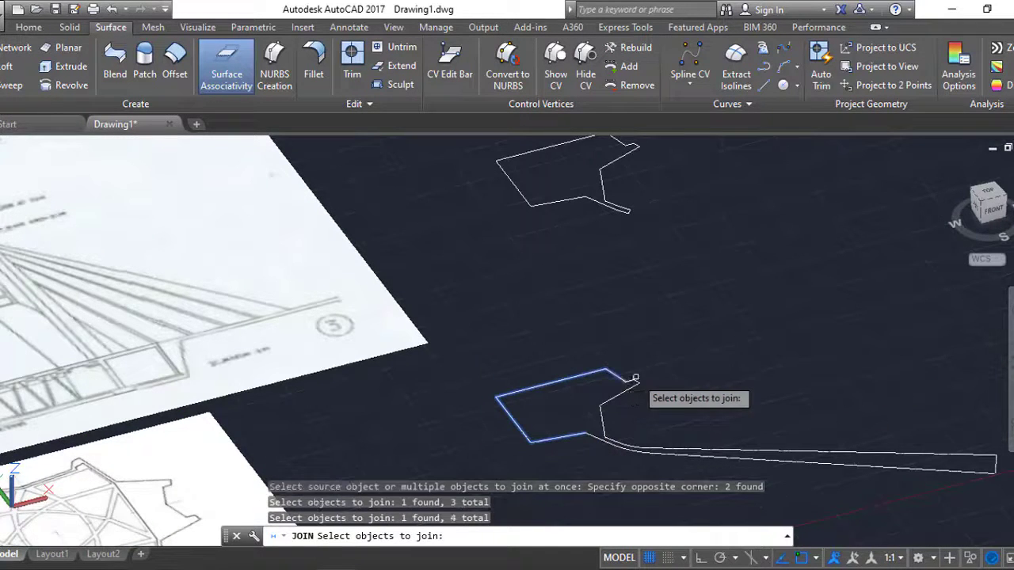
click(626, 372)
click(634, 379)
scroll(688, 405, down, 2)
mouse_move(688, 406)
middle_down()
mouse_move(623, 381)
mouse_move(594, 405)
middle_up()
middle_drag(627, 362, 601, 397)
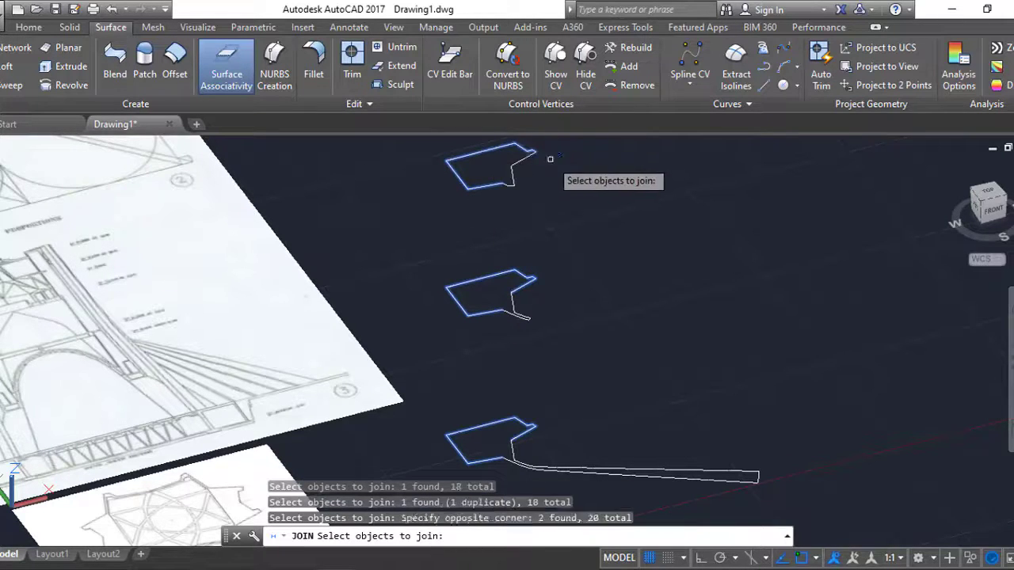
key(Return)
middle_drag(554, 340, 498, 323)
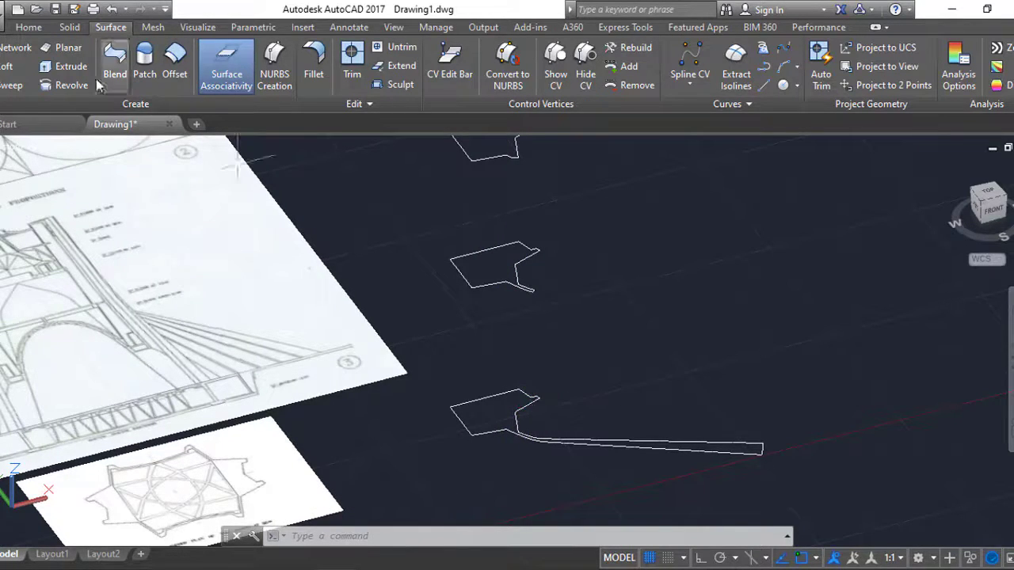
Loft the bottom, middle and top outlines into the tower pillar surface.
click(9, 67)
click(472, 435)
click(473, 287)
click(483, 156)
key(Return)
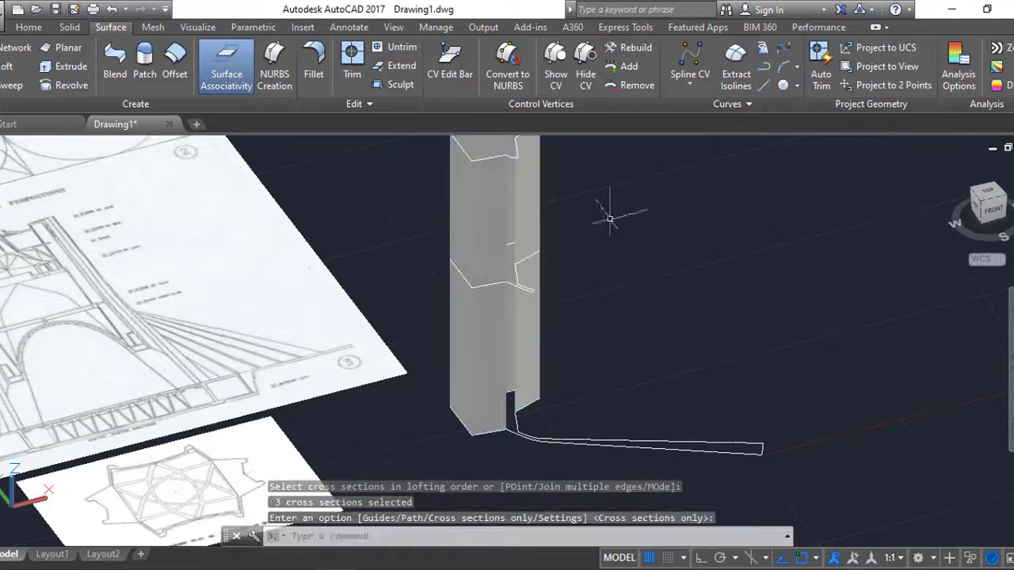
key(Return)
key(Return)
Loft the long leg outline and two further leg cross sections.
shift+middle_drag(553, 441, 657, 389)
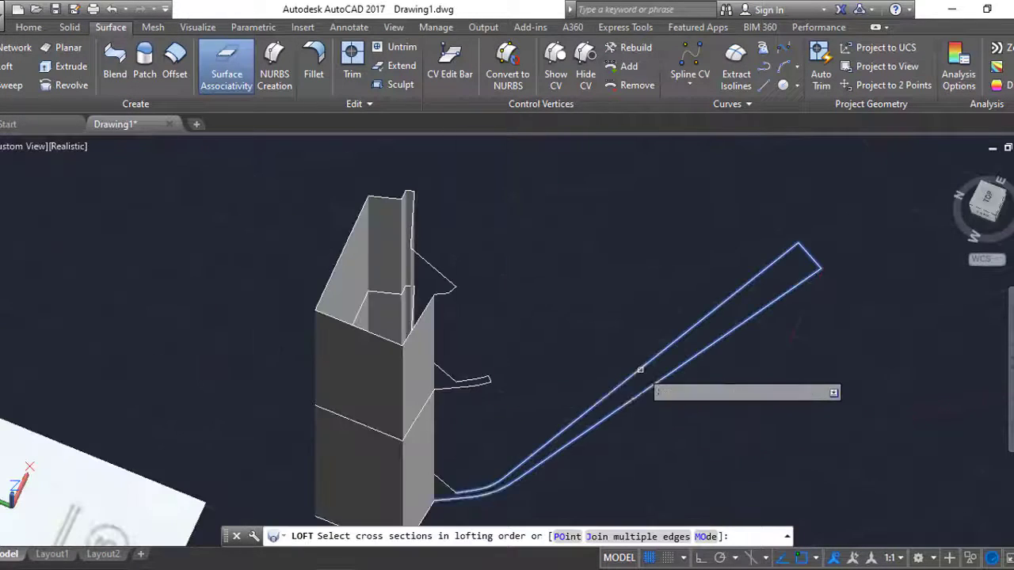
click(656, 389)
click(471, 355)
click(460, 294)
mouse_move(460, 294)
shift+middle_down()
mouse_move(472, 360)
mouse_move(575, 375)
shift+middle_up()
key(Return)
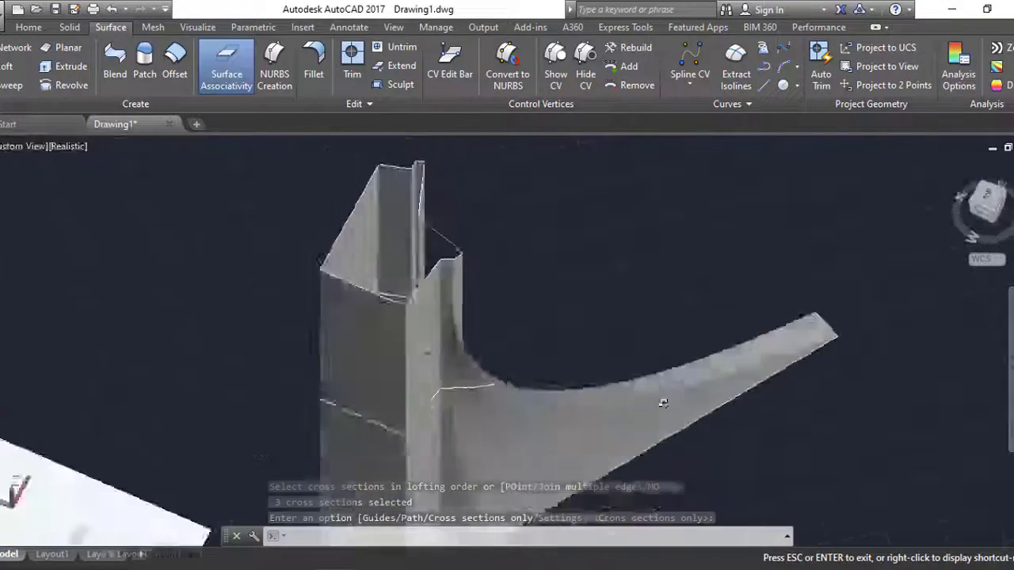
Loft three more cross sections into the sweeping flared leg surface.
click(420, 378)
click(424, 336)
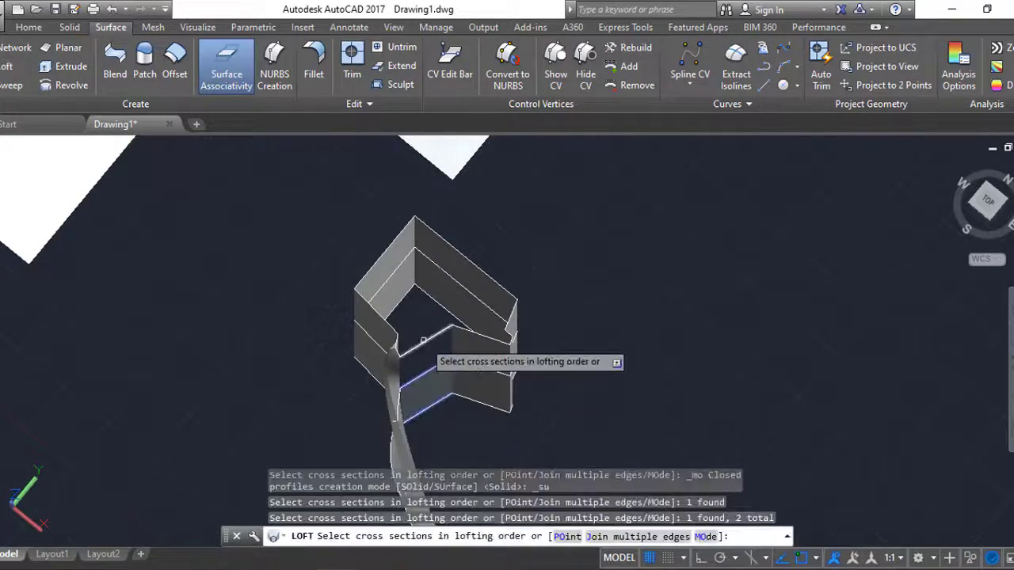
click(525, 426)
key(Return)
mouse_move(525, 425)
shift+middle_down()
mouse_move(483, 407)
mouse_move(642, 355)
mouse_move(557, 362)
mouse_move(679, 389)
mouse_move(628, 307)
shift+middle_up()
key(Return)
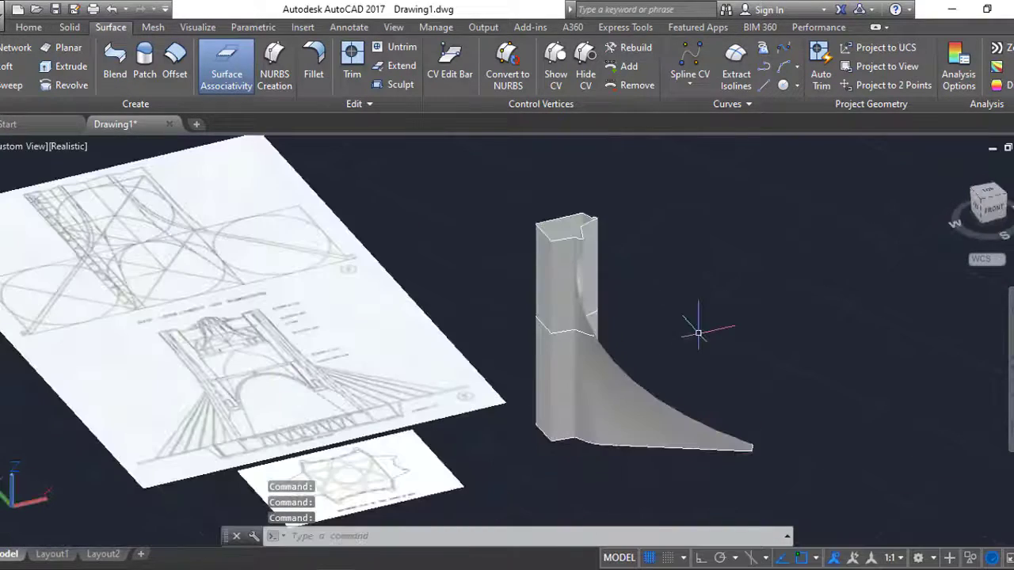
Draw a flat planar surface under the model as a base plane.
click(68, 47)
click(430, 316)
click(782, 491)
scroll(776, 344, up, 2)
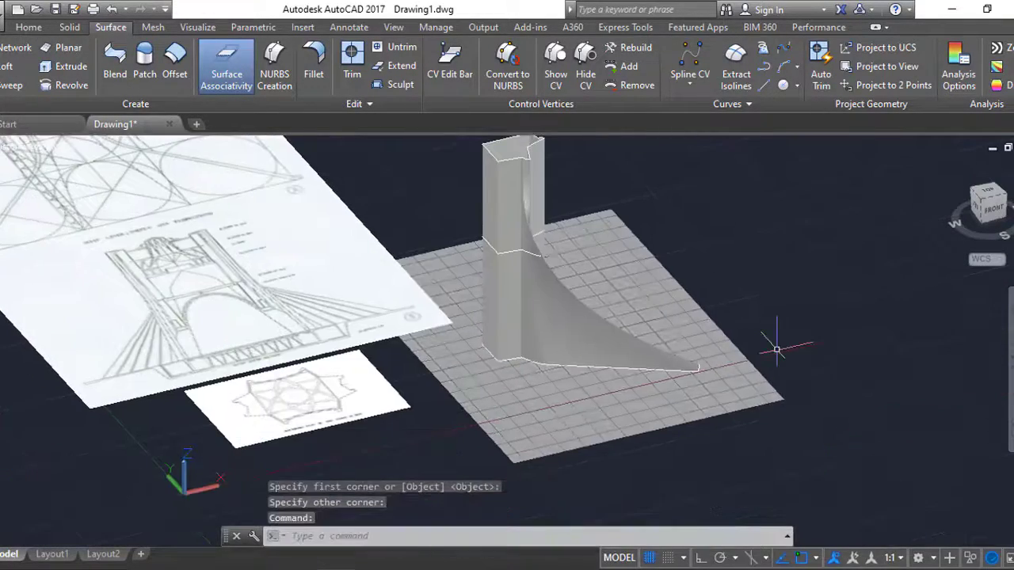
Copy the base plane 650 units straight up with Ortho on.
text(copy)
key(Return)
click(737, 372)
key(Return)
click(806, 448)
key(F8)
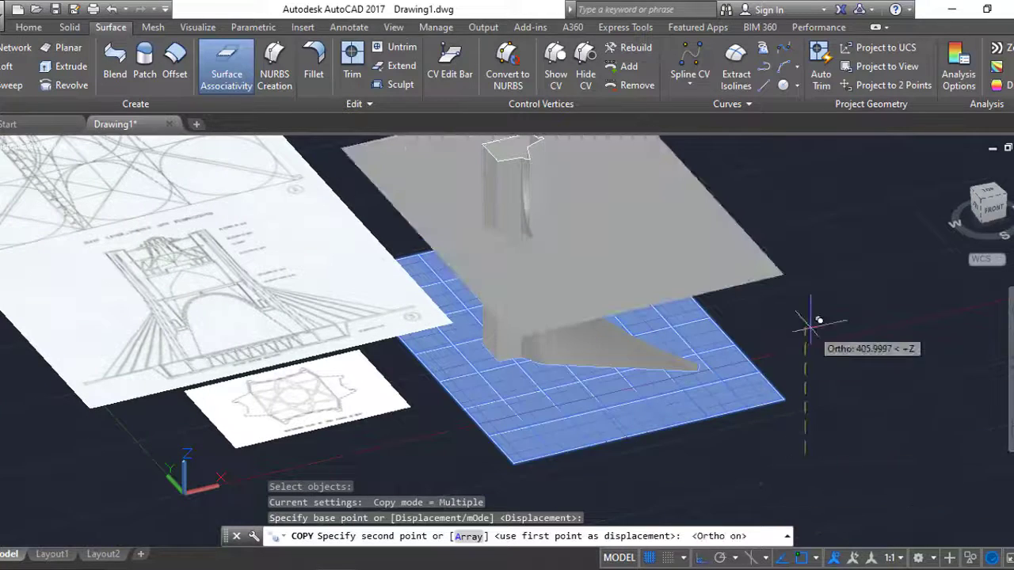
text(650)
key(Return)
key(Escape)
scroll(806, 325, down, 3)
Try sculpting the planes and tower into a solid, then abandon it.
click(400, 84)
click(618, 349)
scroll(547, 178, down, 3)
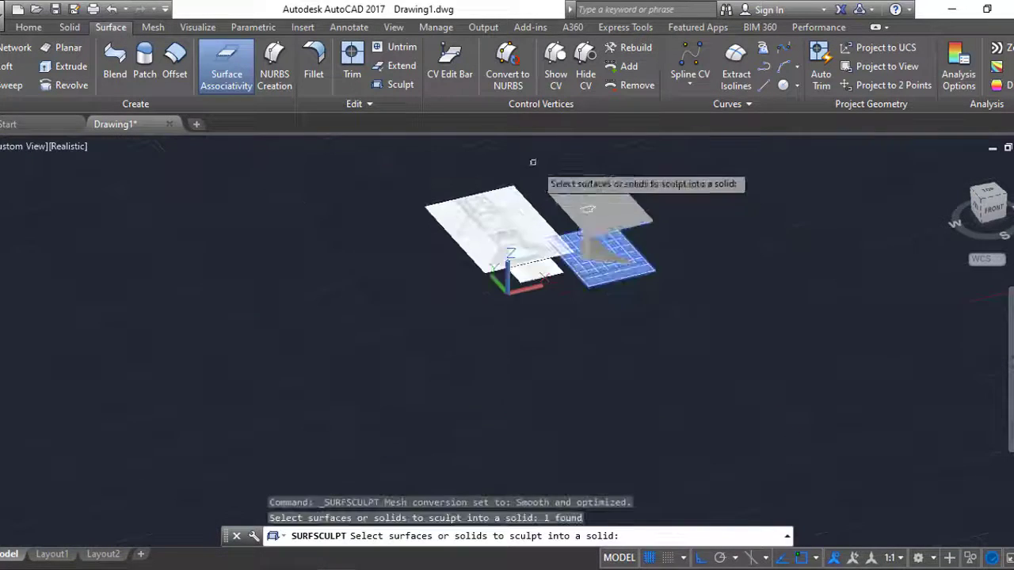
drag(412, 174, 687, 261)
scroll(687, 261, up, 2)
key(Escape)
Start moving the lofted tower piece aside from the outlines.
text(m)
key(Return)
click(610, 237)
Mirror the leg piece across a line, keeping the source, to form a second leg.
key(Return)
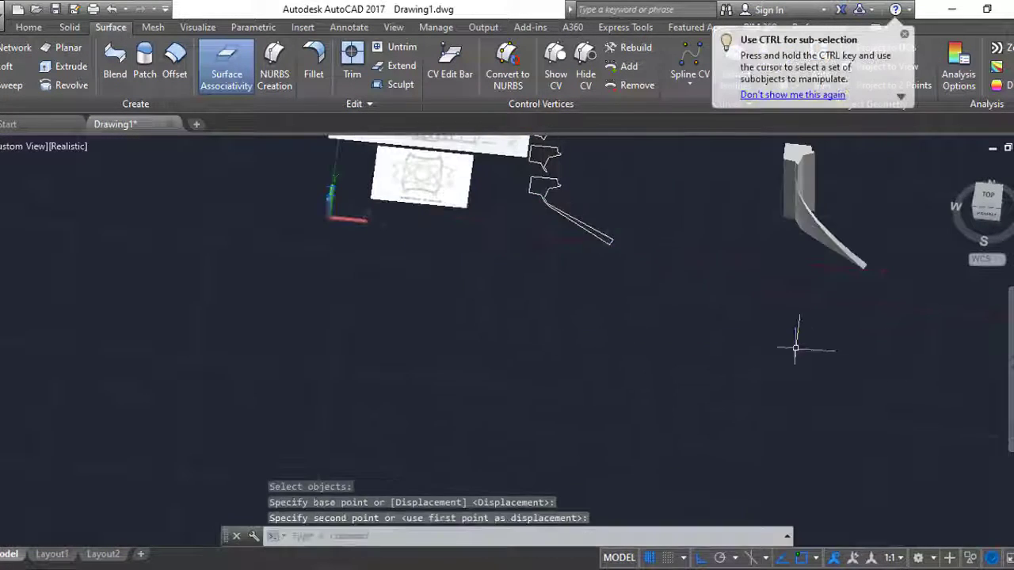
text(mi)
key(Return)
click(602, 238)
key(Return)
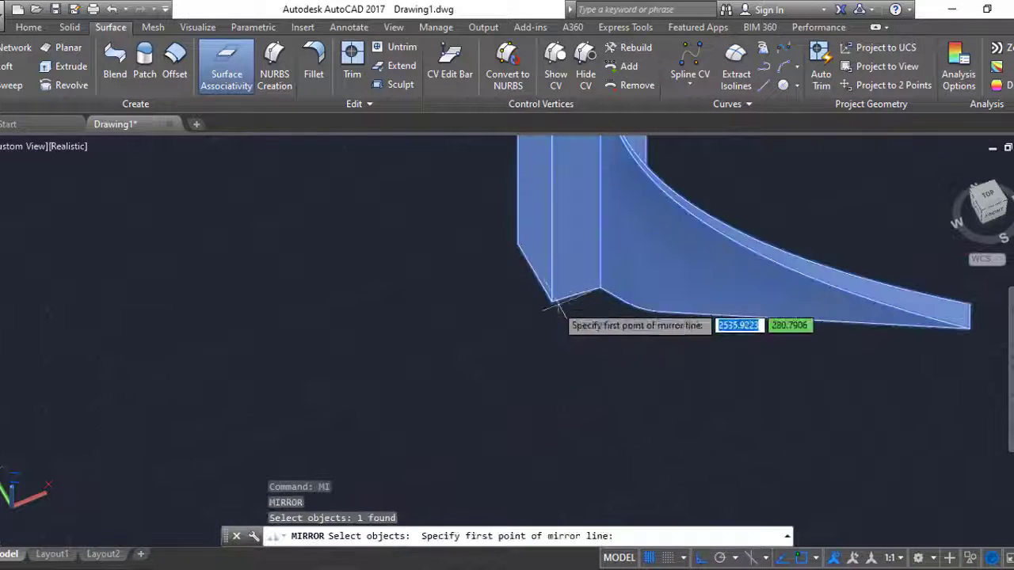
click(600, 289)
click(526, 276)
key(Return)
scroll(475, 317, down, 3)
shift+middle_drag(418, 323, 475, 278)
key(Escape)
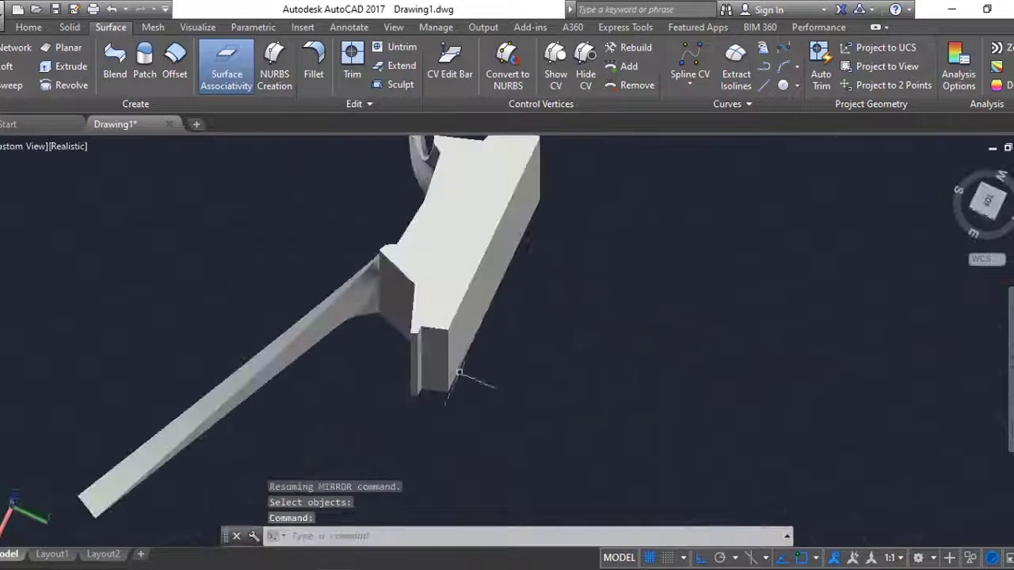
Mirror both leg pieces across a second line to get four legs.
key(Return)
click(464, 356)
key(Return)
click(442, 404)
click(577, 238)
scroll(389, 351, down, 3)
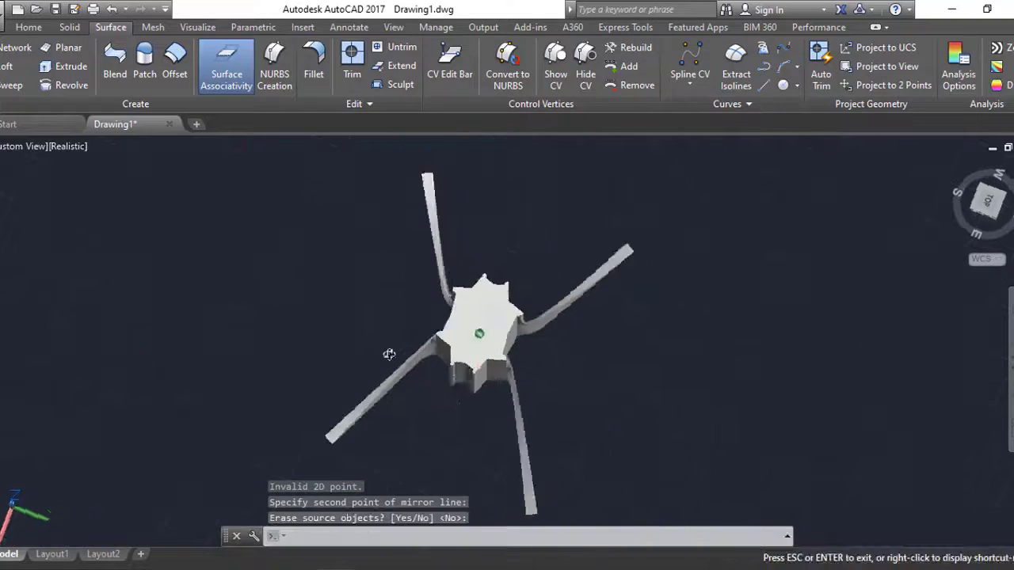
mouse_move(389, 351)
shift+middle_down()
mouse_move(634, 270)
mouse_move(572, 319)
mouse_move(572, 403)
mouse_move(597, 340)
mouse_move(619, 344)
shift+middle_up()
key(Return)
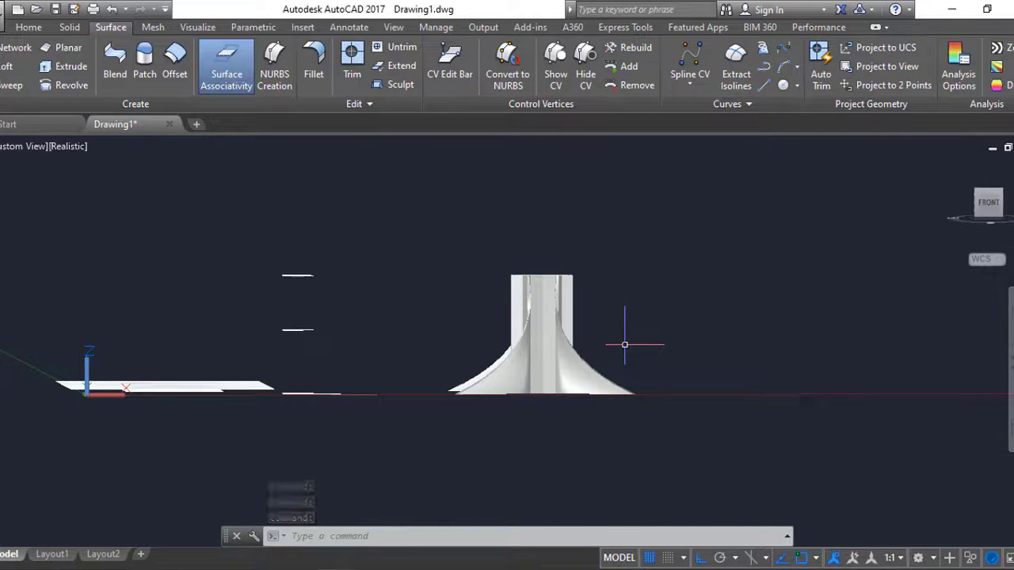
Union the four leg pieces into one solid.
shift+middle_drag(619, 344, 629, 357)
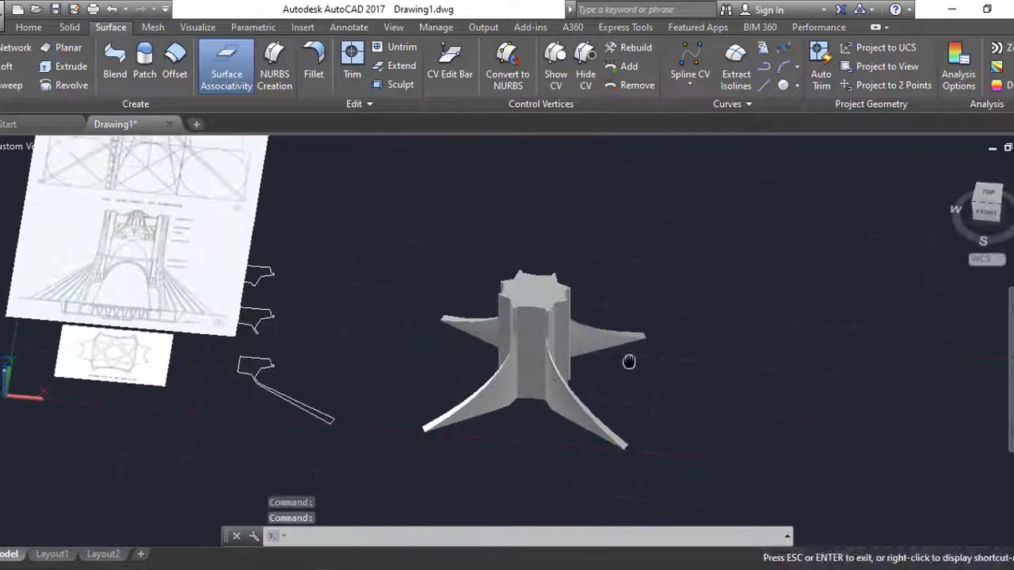
click(611, 340)
click(70, 27)
click(288, 63)
click(339, 174)
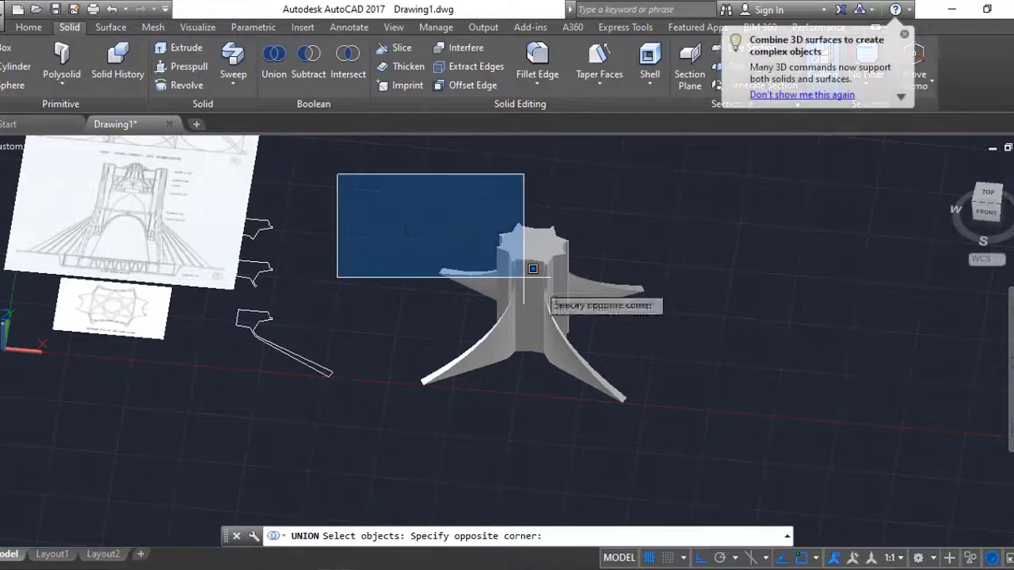
click(578, 317)
key(Return)
Start erasing a leftover object near the tower front.
mouse_move(577, 317)
shift+middle_down()
mouse_move(600, 335)
mouse_move(547, 359)
mouse_move(554, 399)
shift+middle_up()
click(539, 289)
click(537, 362)
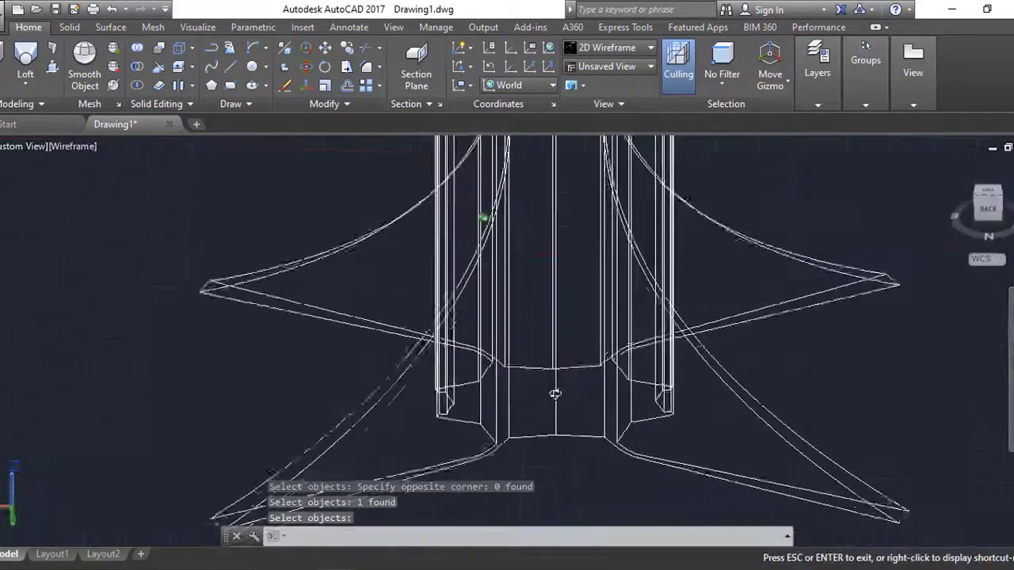
Draw a circle of radius 144.1564 centred at the tower base.
scroll(543, 414, up, 3)
shift+middle_drag(594, 446, 546, 306)
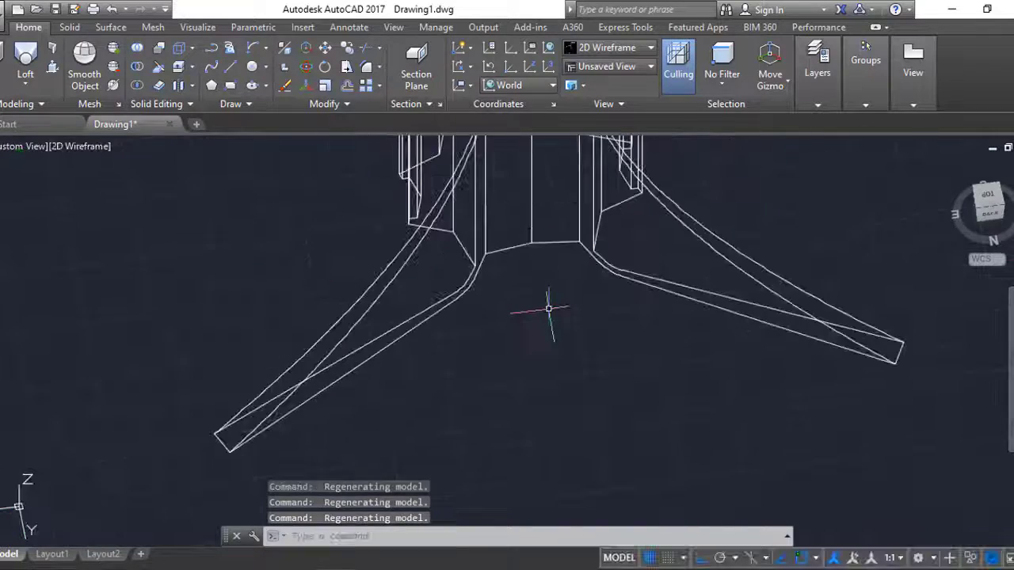
scroll(546, 306, up, 2)
text(c)
key(Return)
click(520, 304)
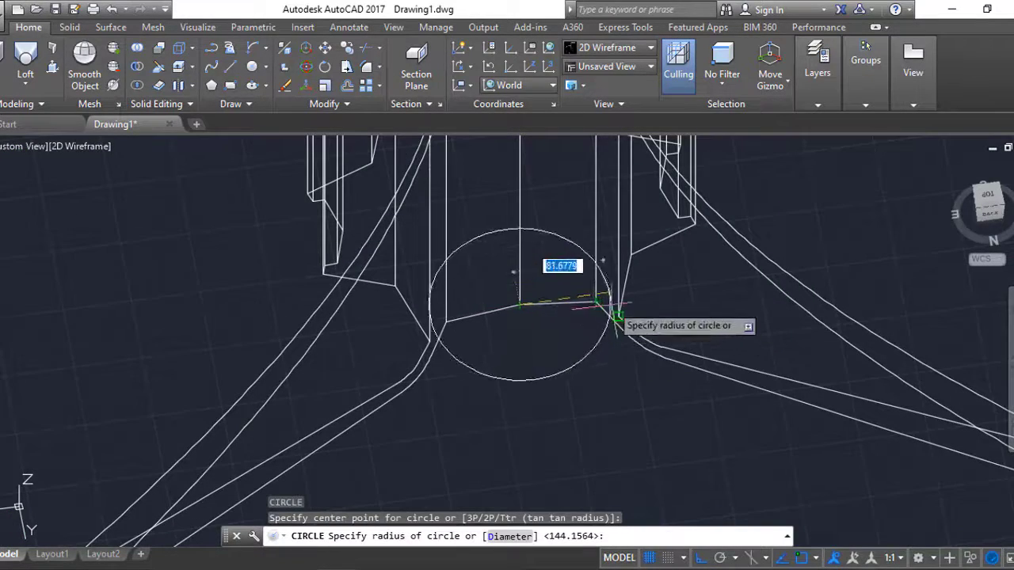
scroll(617, 317, up, 3)
click(584, 290)
scroll(584, 290, down, 3)
mouse_move(543, 290)
shift+middle_down()
mouse_move(409, 233)
mouse_move(448, 296)
mouse_move(398, 343)
mouse_move(446, 432)
shift+middle_up()
Offset the circle outward at the default distance and select the extra copy.
scroll(423, 356, up, 2)
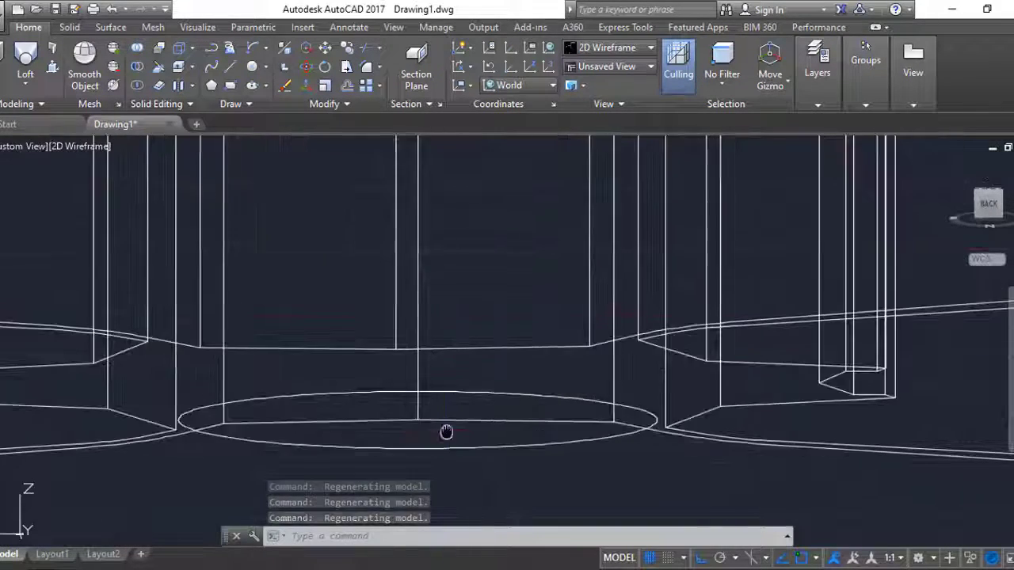
text(o)
key(Return)
key(Return)
click(460, 437)
click(477, 456)
key(Escape)
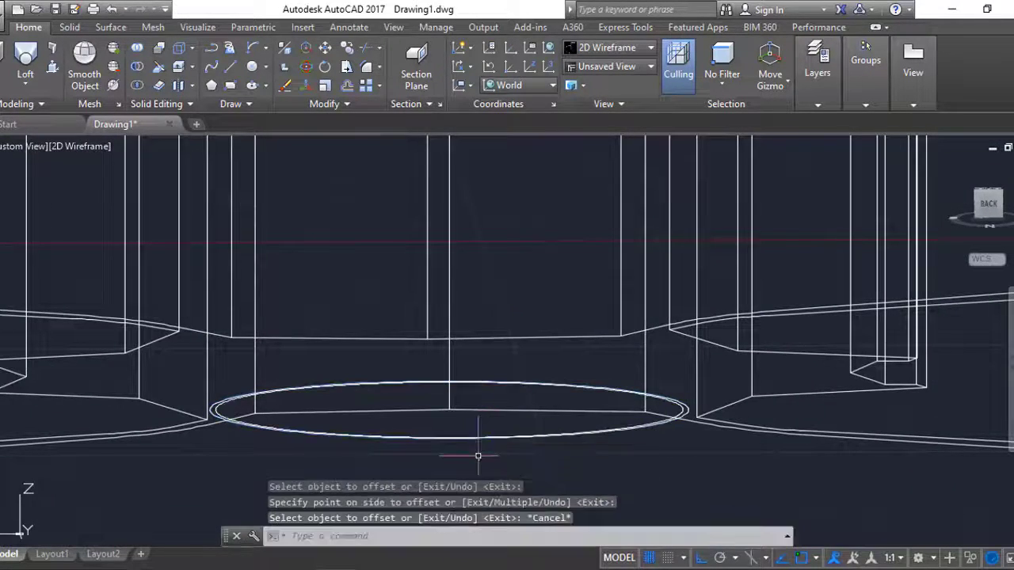
click(691, 412)
text(e)
Set the UCS to Left, erase the offset copy, and rotate the circle upright.
key(Return)
mouse_move(683, 414)
shift+middle_down()
mouse_move(494, 437)
mouse_move(502, 407)
mouse_move(623, 415)
shift+middle_up()
click(509, 84)
click(511, 155)
text(ro)
key(Return)
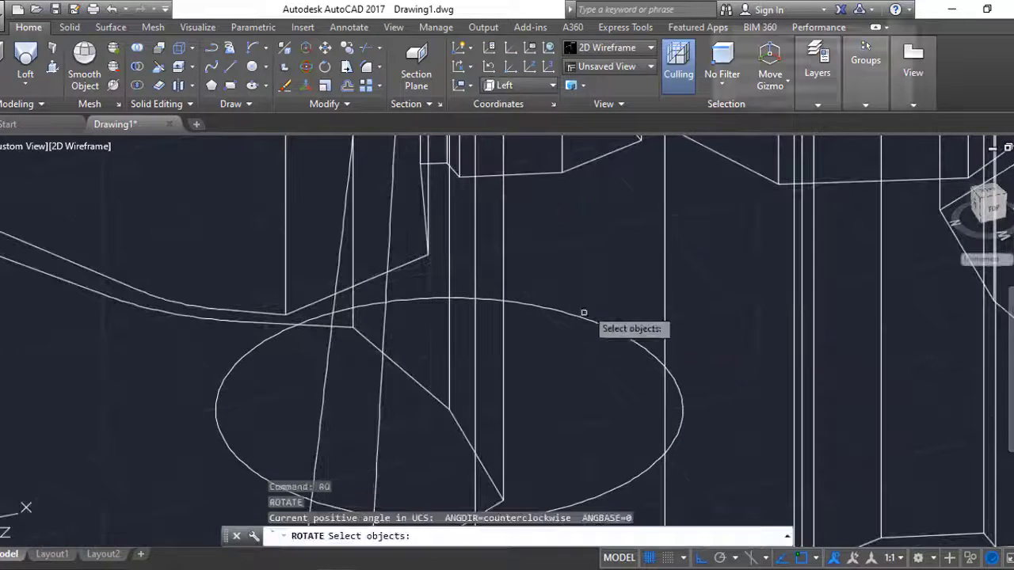
click(583, 320)
key(Return)
click(449, 411)
key(Return)
key(Return)
click(431, 300)
key(Return)
click(449, 412)
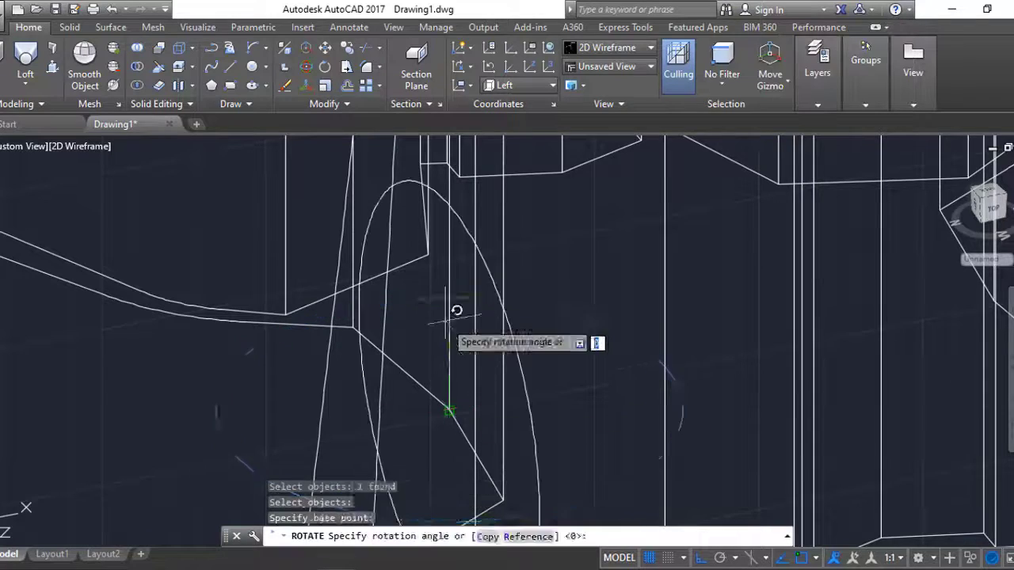
mouse_move(452, 310)
middle_down()
mouse_move(497, 400)
mouse_move(592, 372)
mouse_move(518, 420)
middle_up()
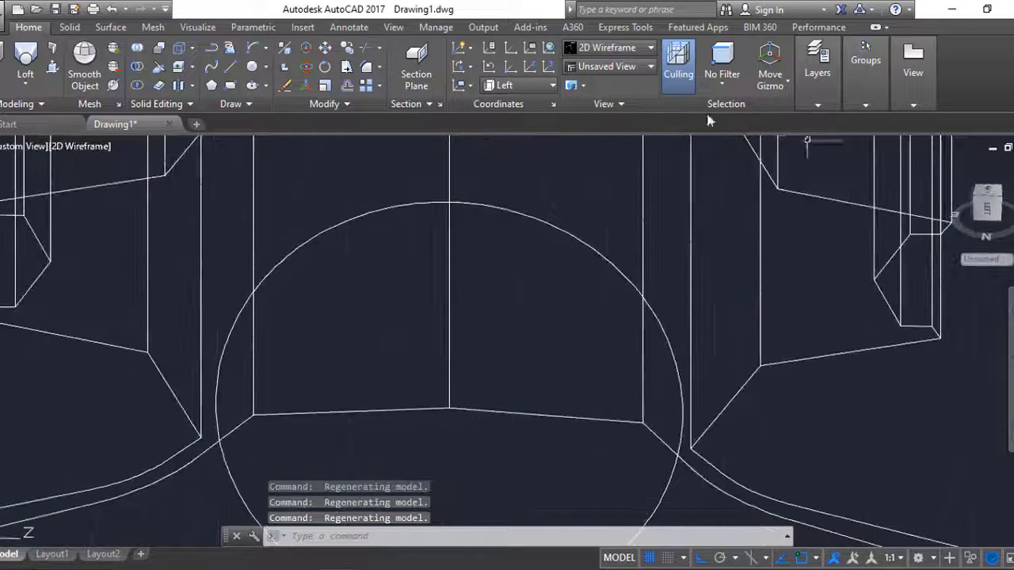
click(523, 85)
Restore the World UCS and view the base flat from the back.
click(529, 99)
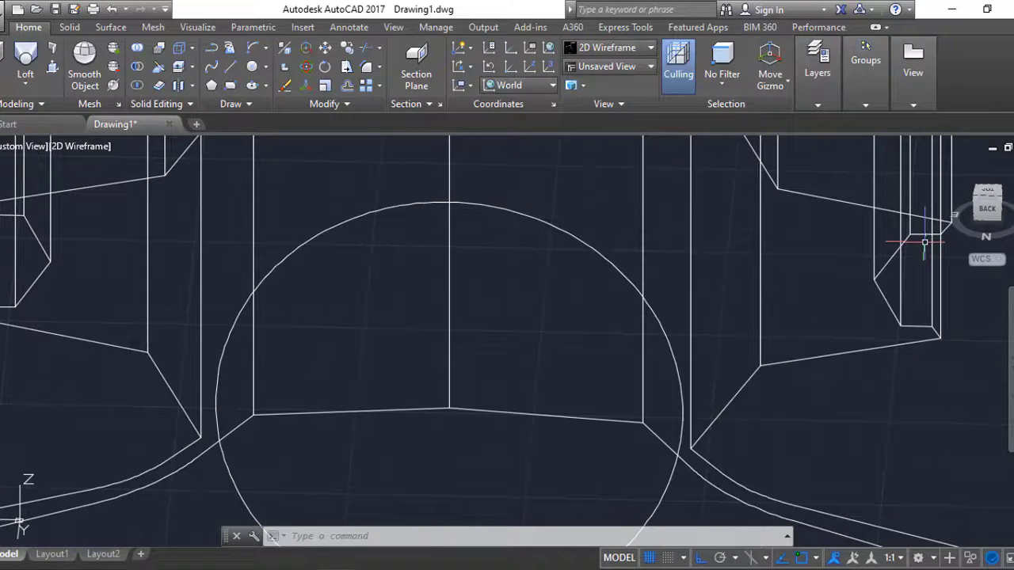
scroll(651, 252, down, 3)
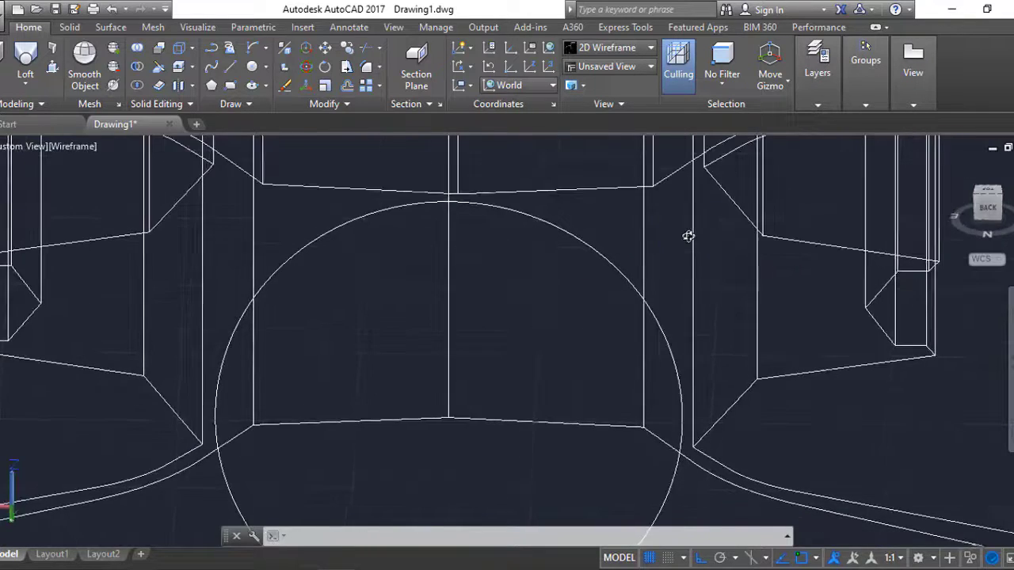
scroll(688, 231, down, 3)
shift+middle_drag(618, 243, 555, 262)
scroll(394, 374, up, 5)
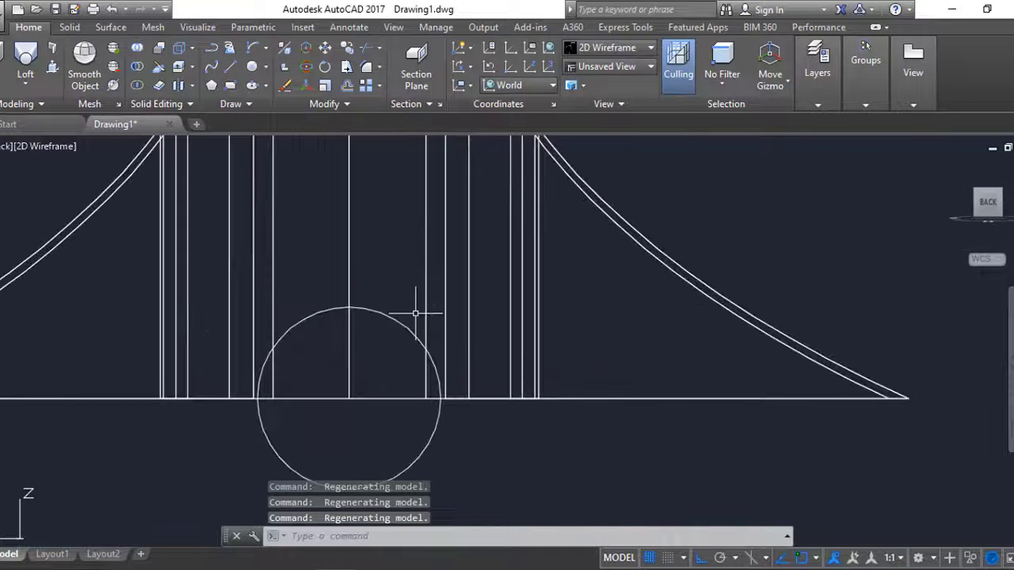
text(m)
key(Return)
click(599, 485)
key(Escape)
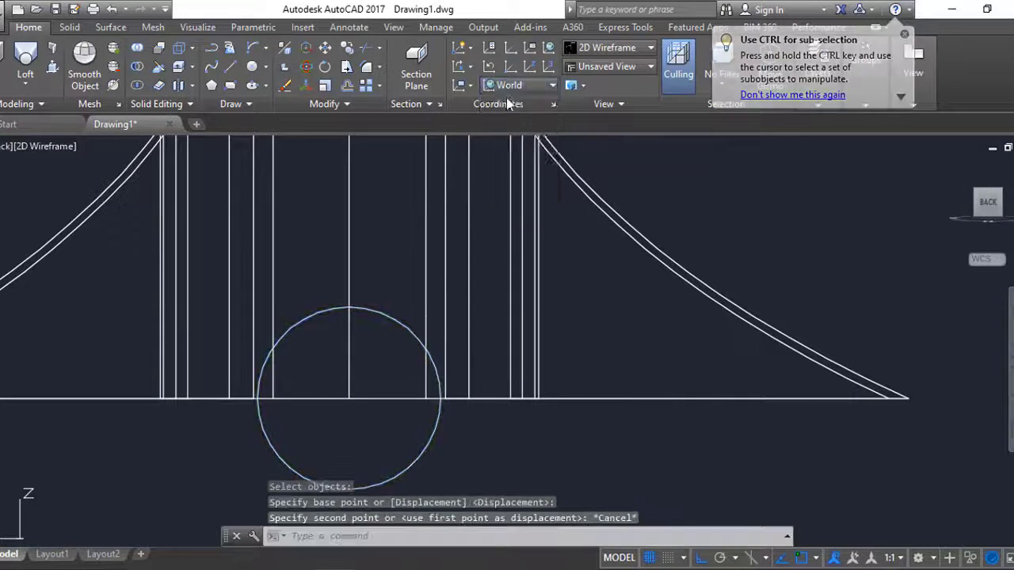
Set the UCS to Back and move the circle down onto the base line.
click(523, 85)
click(510, 193)
click(523, 84)
click(537, 207)
text(m)
key(Return)
click(432, 440)
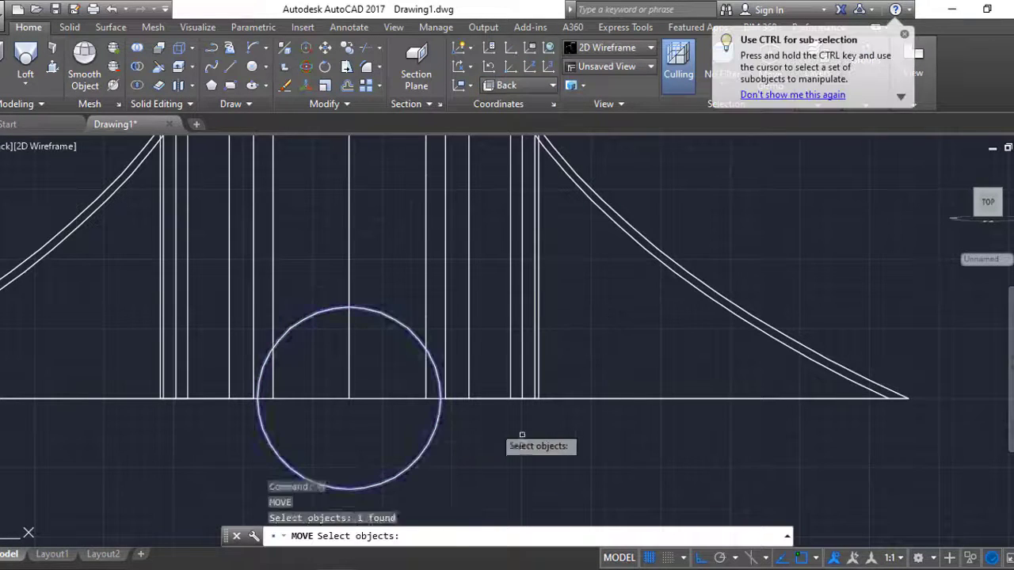
key(Return)
click(606, 461)
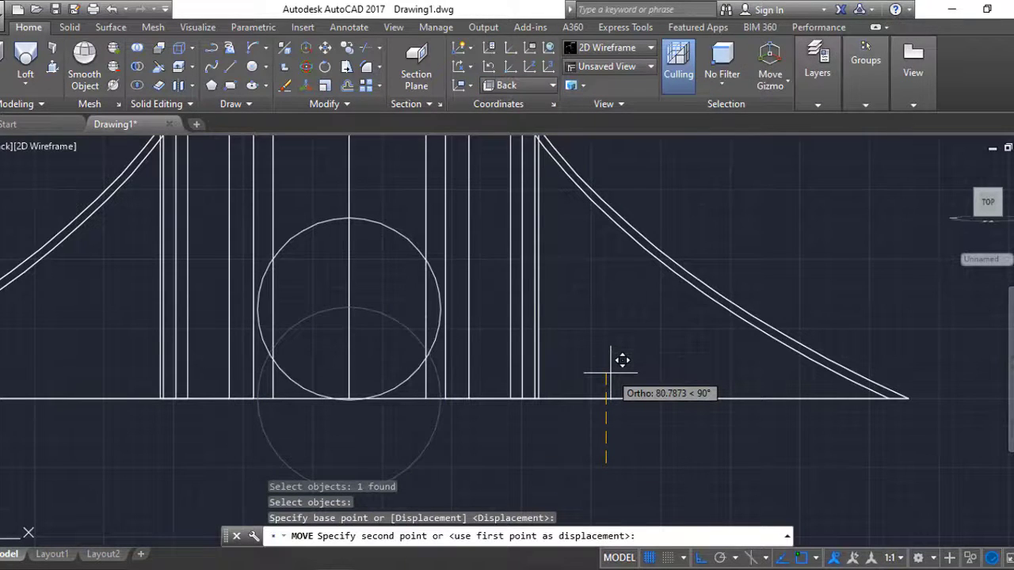
click(610, 372)
Orbit the model in 3D to check the upright circle between the legs.
mouse_move(475, 441)
shift+middle_down()
mouse_move(441, 425)
mouse_move(459, 425)
mouse_move(467, 251)
shift+middle_up()
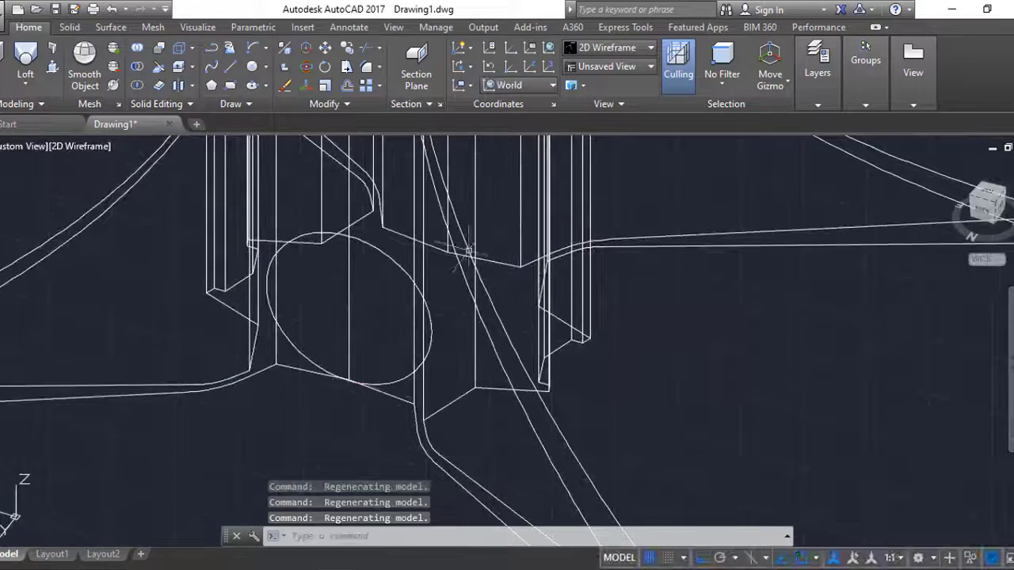
text(m)
key(Return)
click(400, 374)
key(Return)
click(760, 325)
key(Escape)
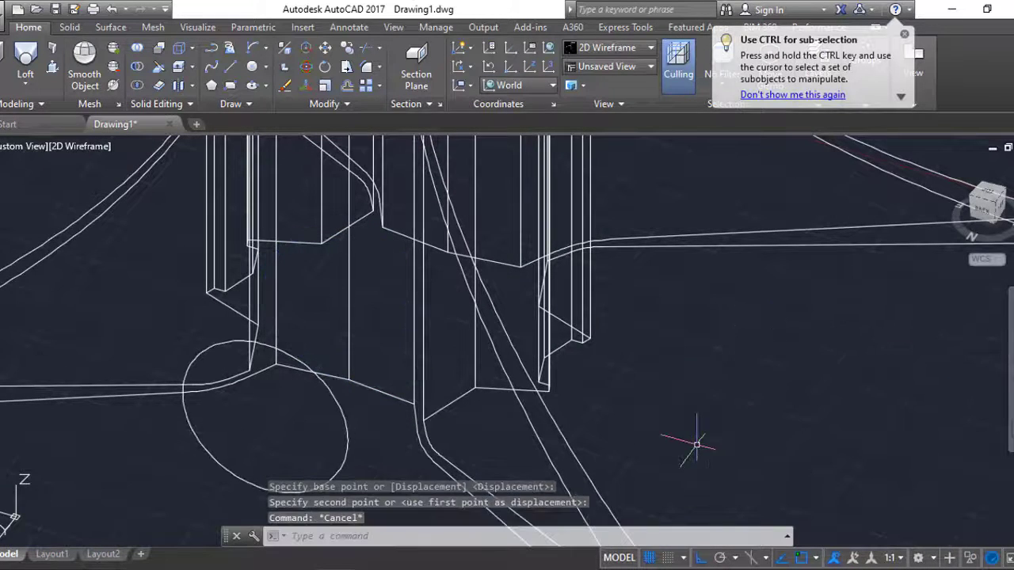
scroll(475, 404, up, 3)
text(m)
key(Escape)
shift+middle_drag(479, 402, 536, 406)
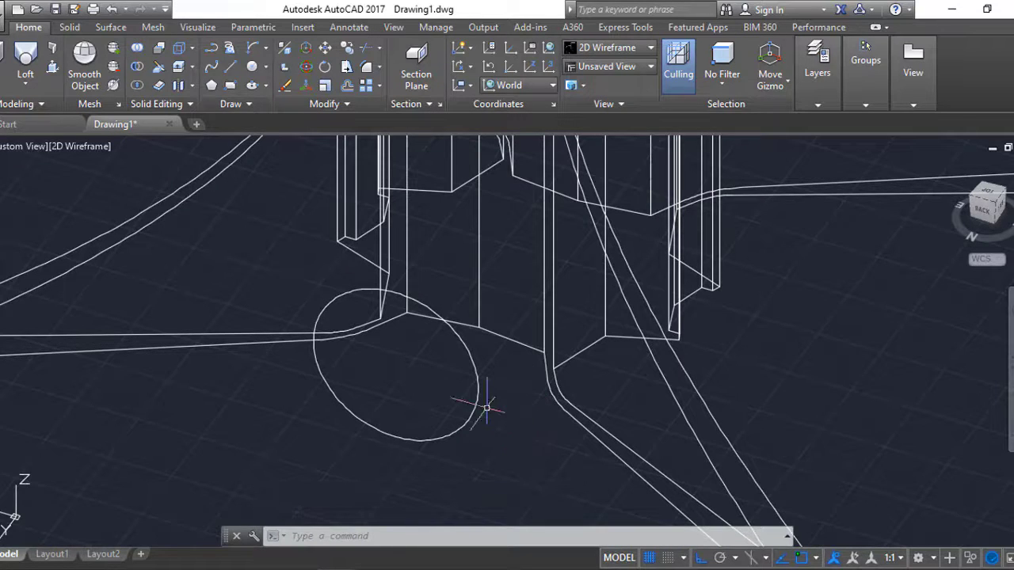
shift+middle_drag(434, 422, 507, 237)
Align the UCS with the back view and draw a horizontal base line under the circle.
click(521, 84)
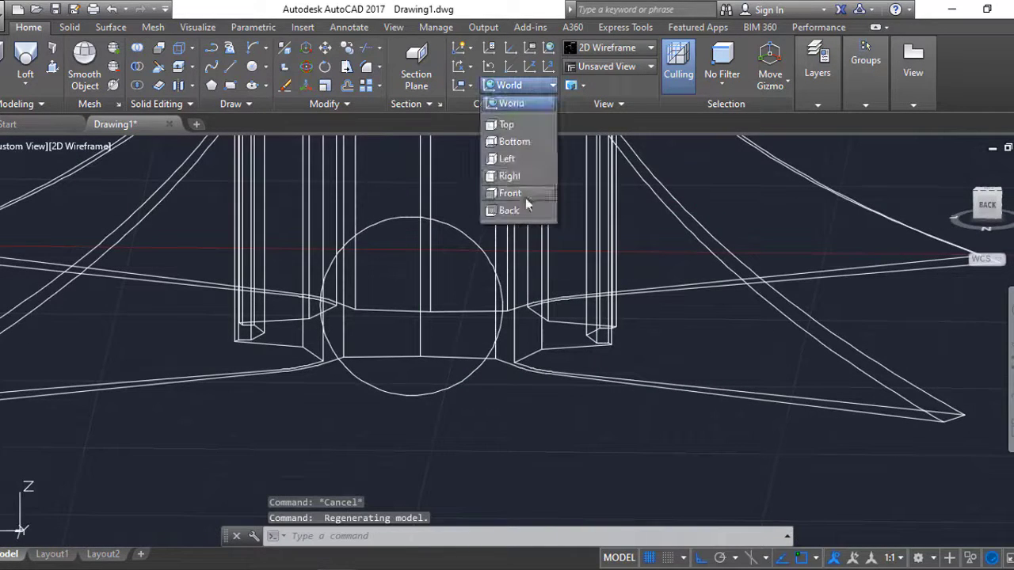
click(511, 192)
text(l)
key(Return)
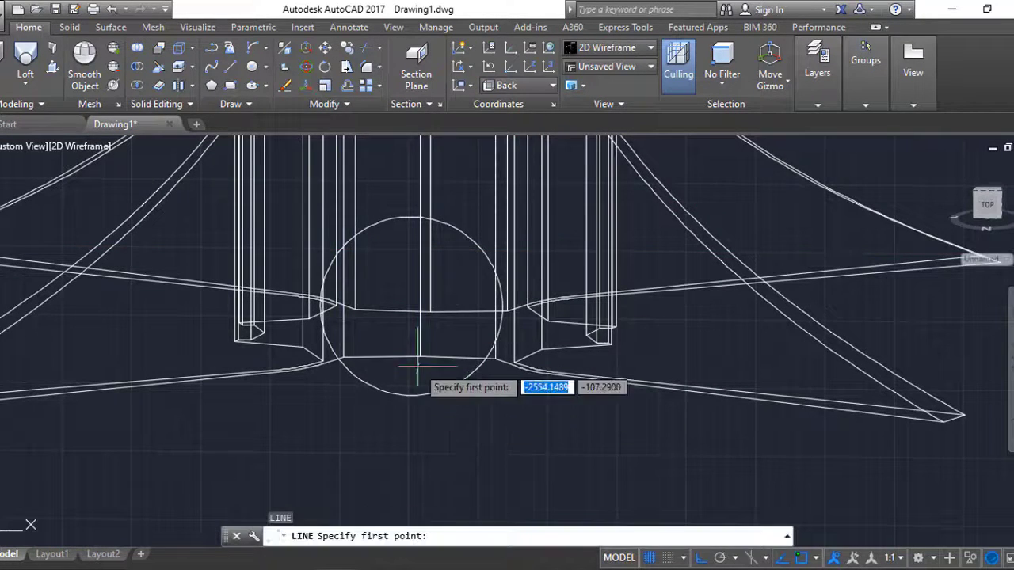
shift+middle_drag(412, 335, 395, 372)
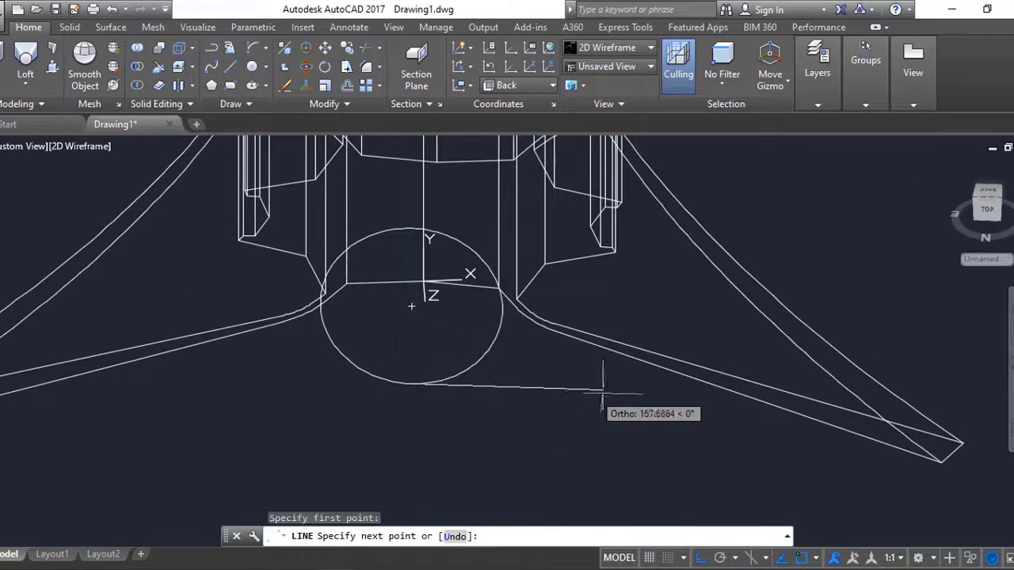
key(Escape)
Move the base line so it is centred under the circle.
key(m)
key(Return)
drag(586, 377, 554, 398)
key(Return)
click(556, 388)
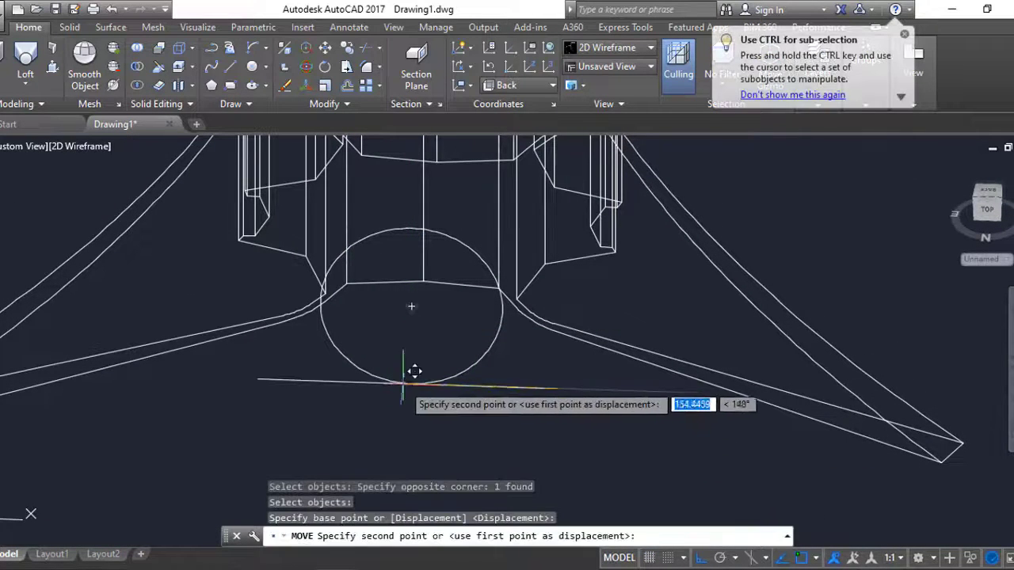
click(411, 384)
key(Escape)
text(BR)
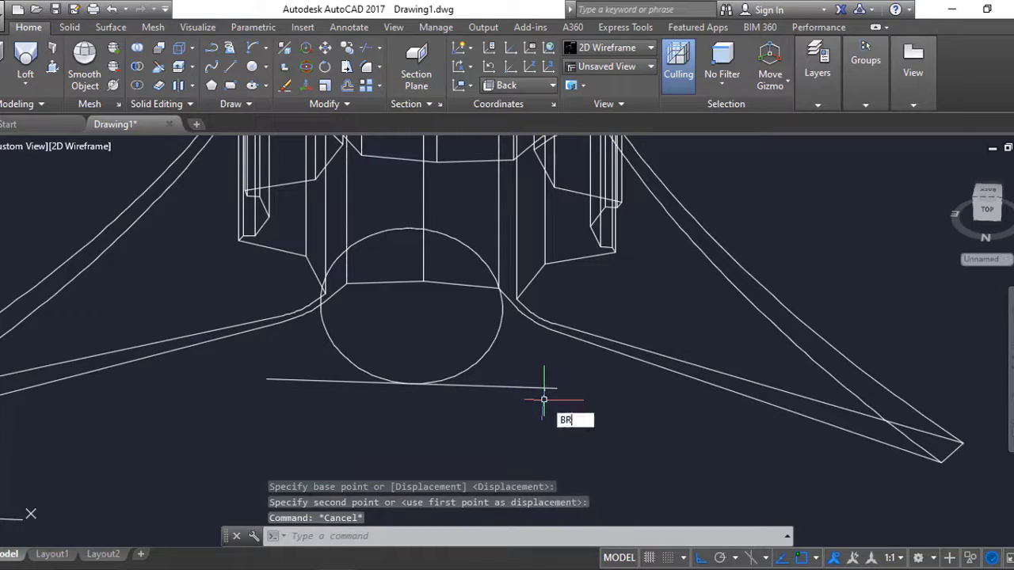
Break the base line and draw a start-end-direction arc from the circle's right side to the line's end.
key(Return)
click(520, 387)
click(255, 47)
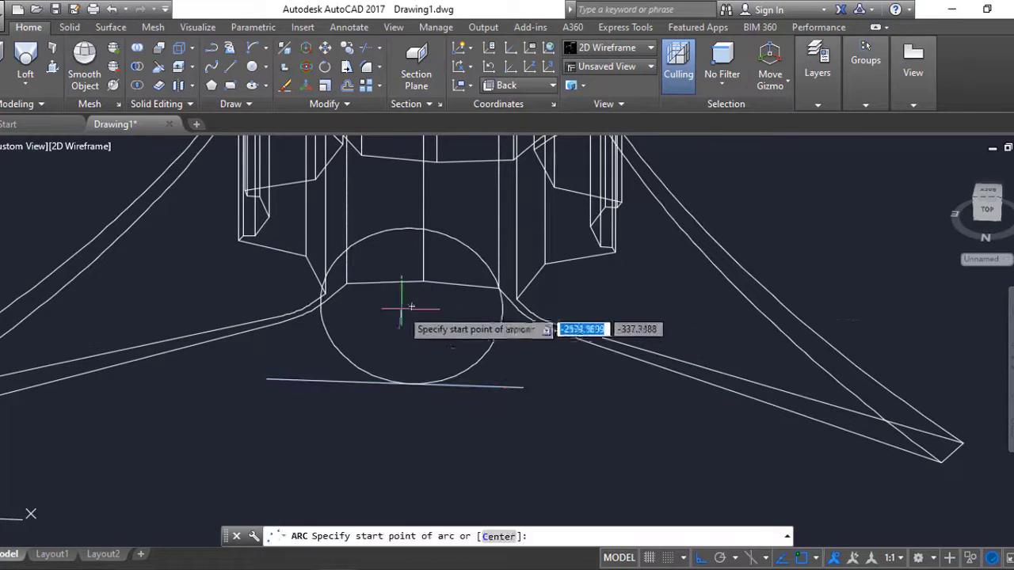
click(502, 306)
click(522, 388)
key(F8)
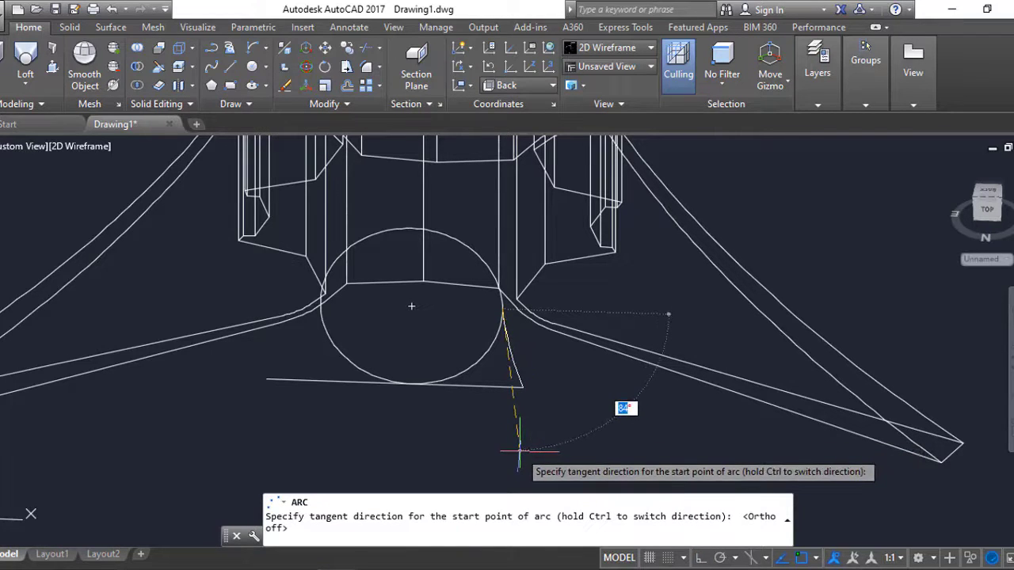
Mirror the flared arc and line across the circle's vertical axis, keeping the originals.
text(mi)
key(Return)
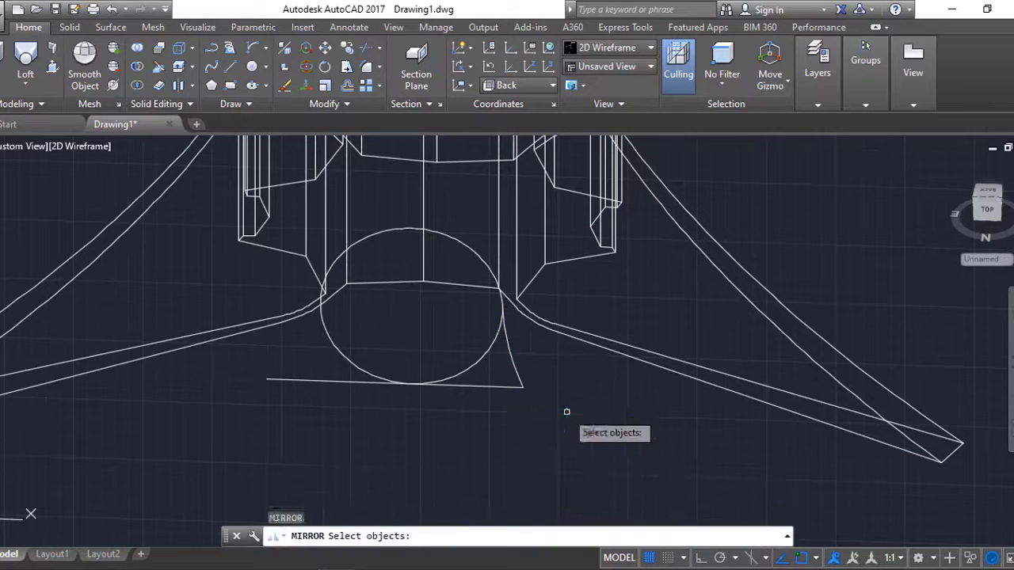
click(411, 306)
key(F8)
click(421, 437)
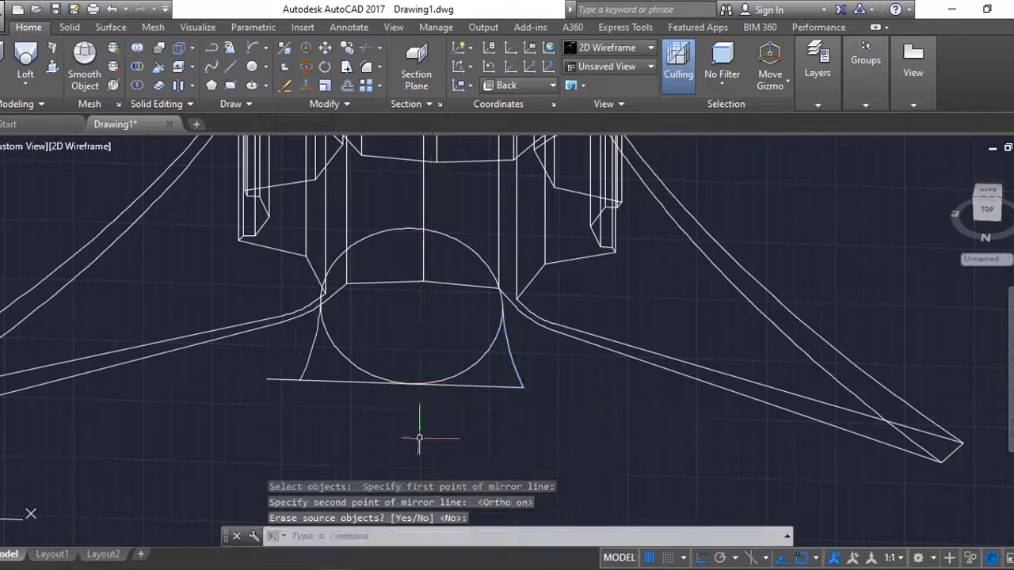
key(Return)
Trim away the lower part of the circle to leave the arch outline.
text(tr)
key(Return)
key(Return)
click(362, 366)
key(Escape)
click(469, 370)
key(Escape)
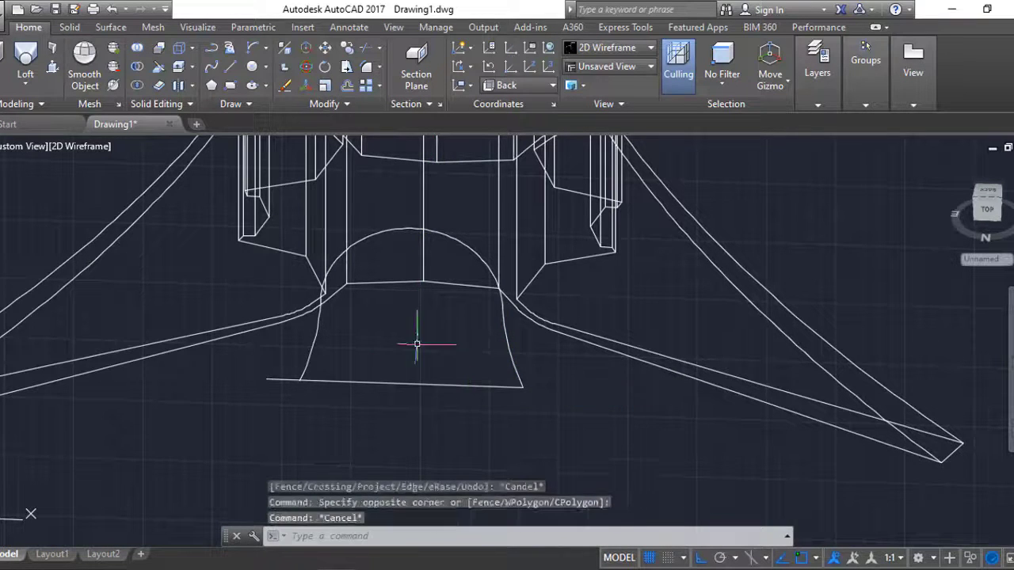
click(369, 396)
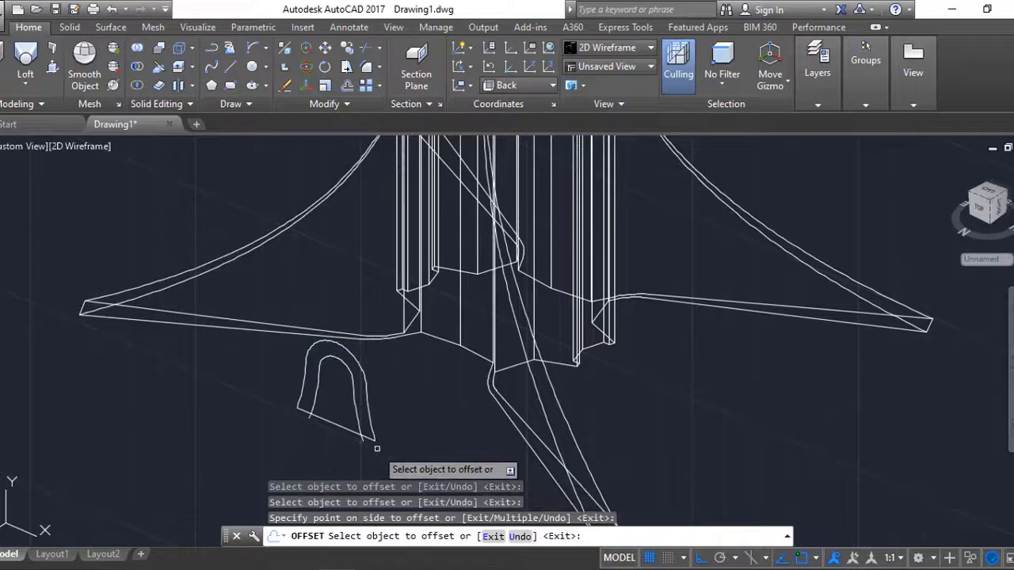
Cancel the offset and undo the inner offset arch.
scroll(379, 447, up, 2)
scroll(380, 448, up, 2)
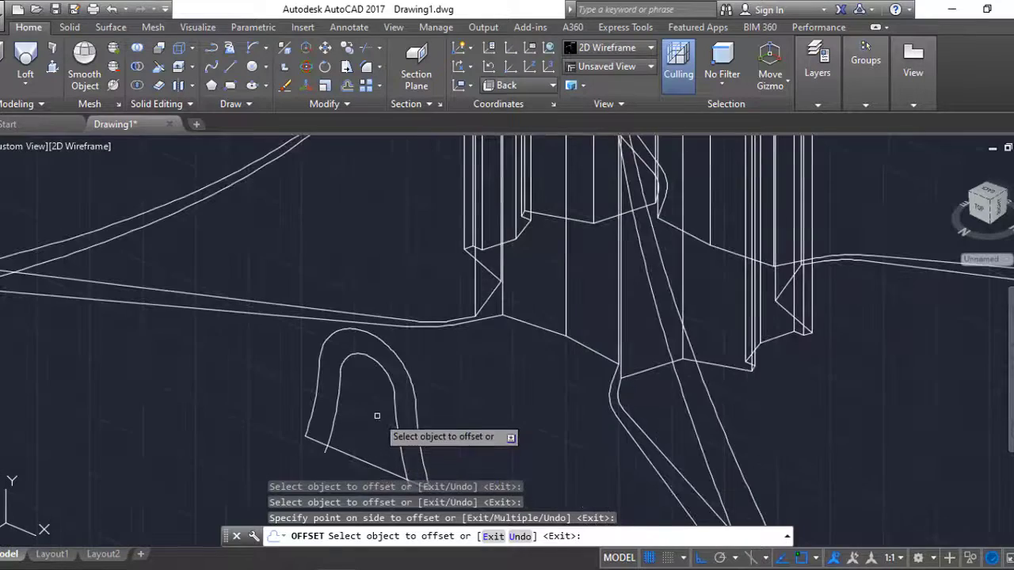
key(Escape)
key(ctrl+z)
scroll(385, 442, up, 2)
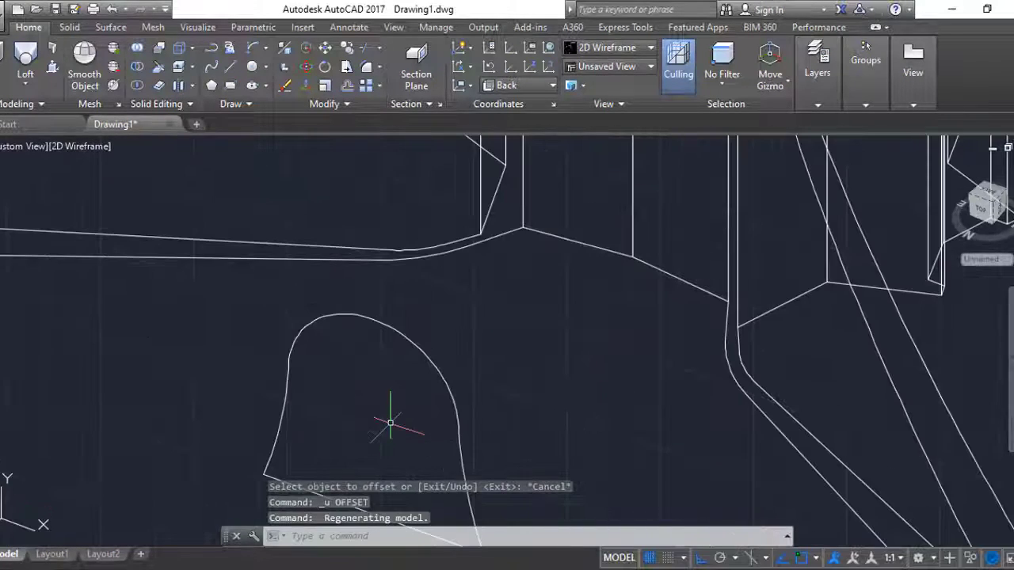
scroll(466, 362, down, 2)
Explode the arch into separate pieces and offset its top arc inward.
text(XPLODE)
key(Return)
click(453, 373)
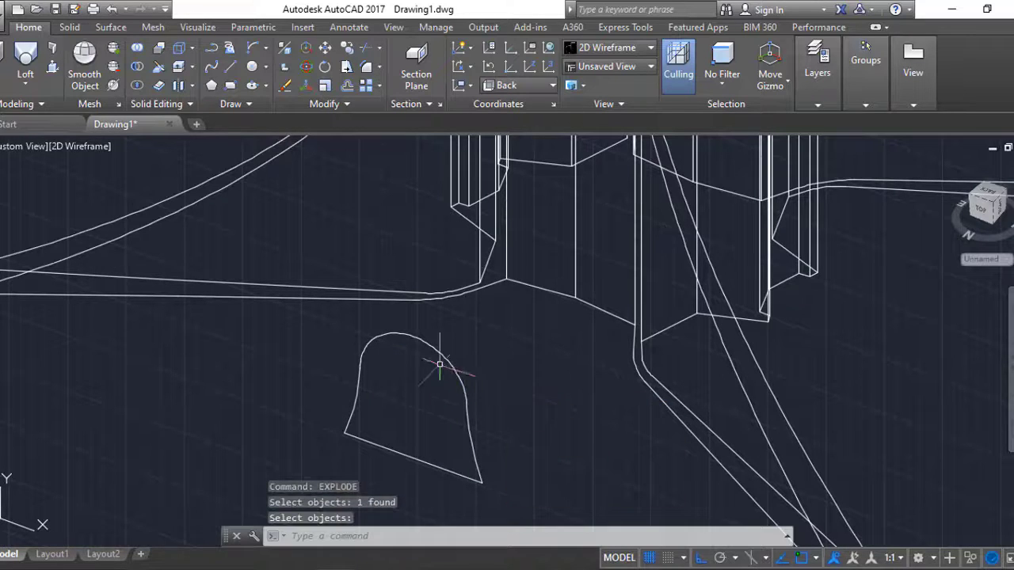
key(Return)
text(o)
key(Return)
click(415, 345)
click(420, 373)
middle_drag(519, 452, 507, 405)
key(Escape)
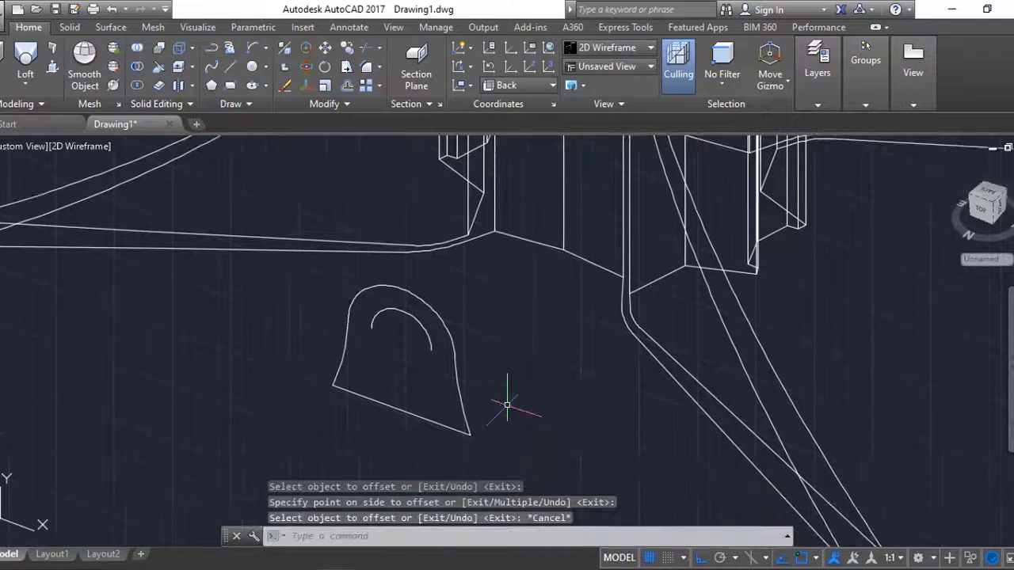
text(s)
Try stretching the arch's lower corner, then cancel the stretch.
key(Return)
drag(507, 405, 448, 447)
key(Return)
click(469, 434)
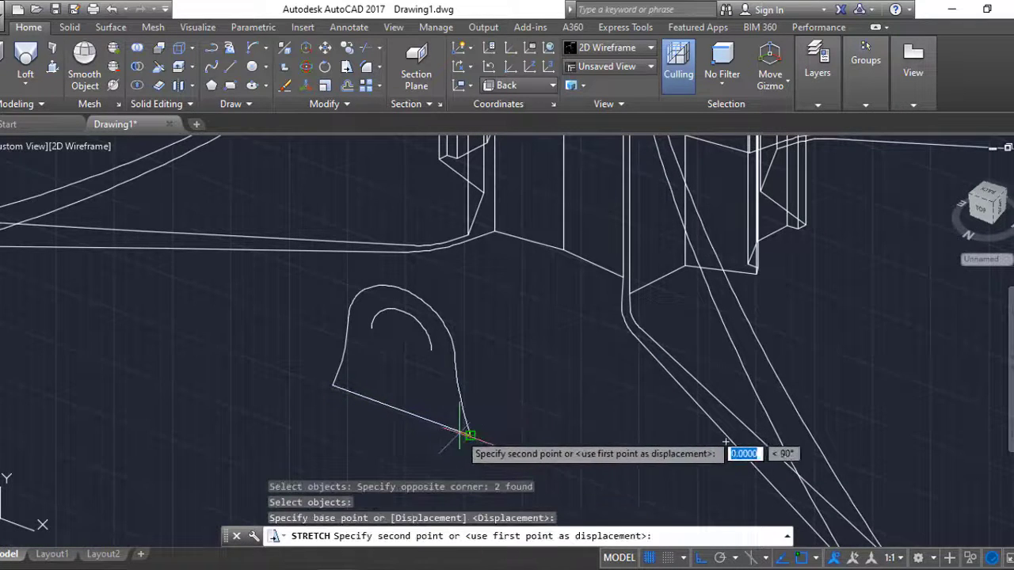
key(Escape)
Copy the arch outline with a displacement of 120 units.
text(co)
key(Return)
click(468, 416)
scroll(466, 370, up, 4)
key(Return)
click(373, 310)
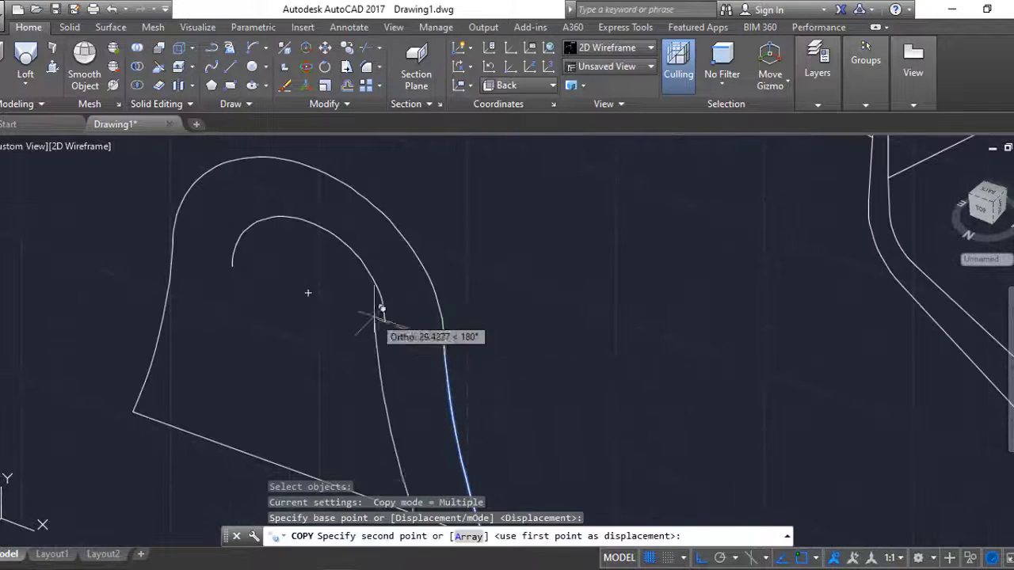
key(Escape)
scroll(254, 317, down, 3)
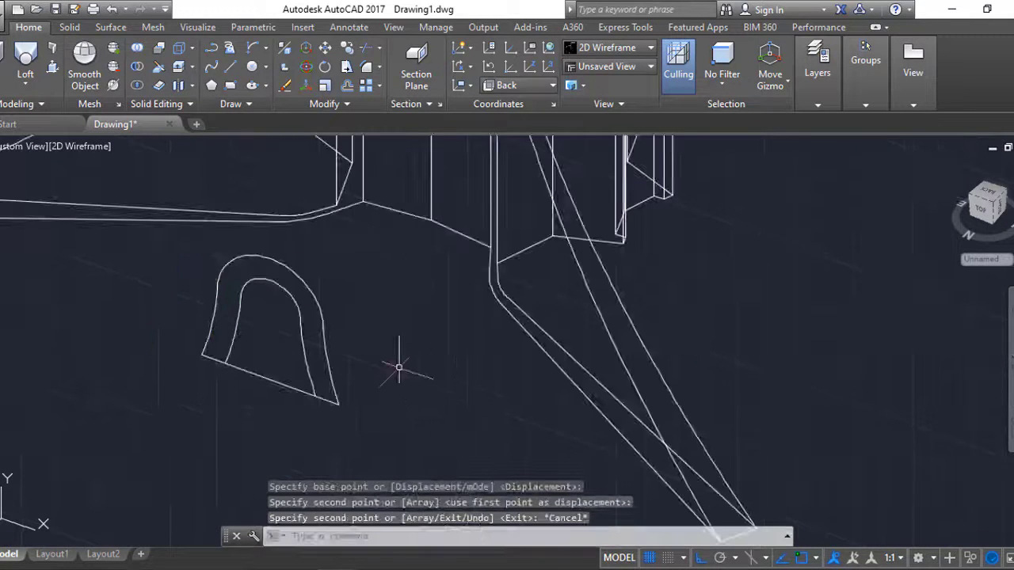
text(CO)
key(Return)
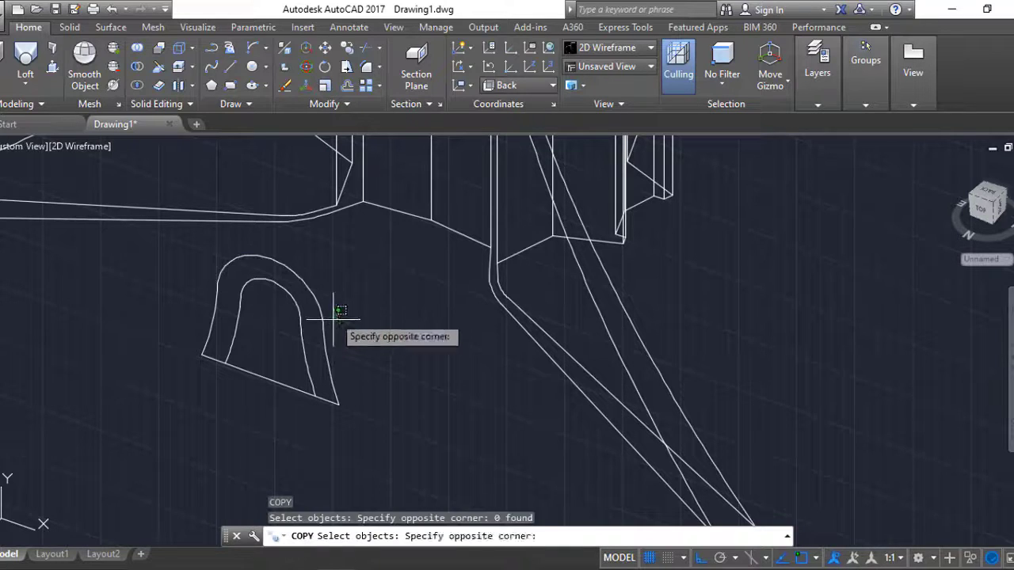
key(Return)
click(424, 351)
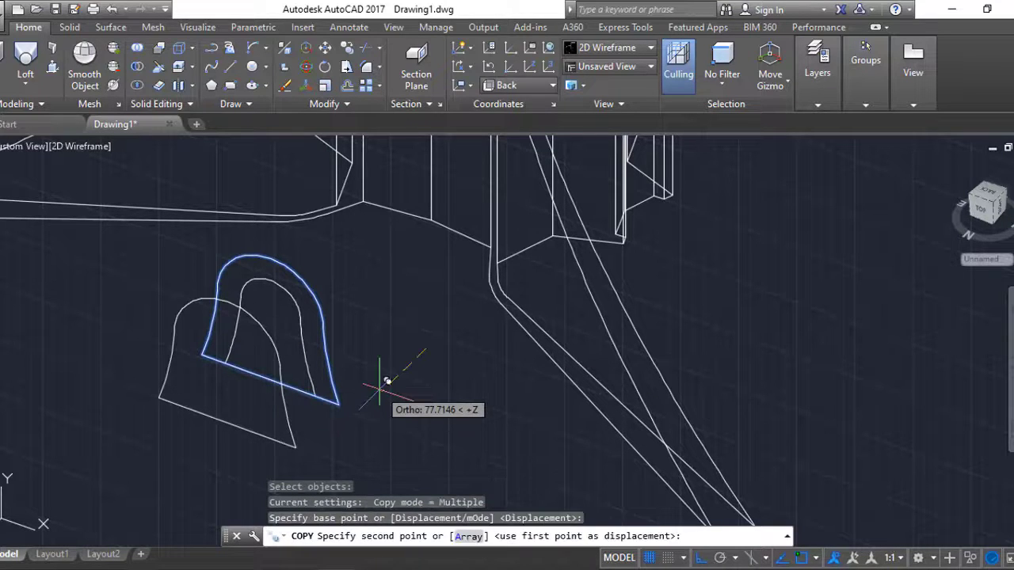
text(120)
key(Return)
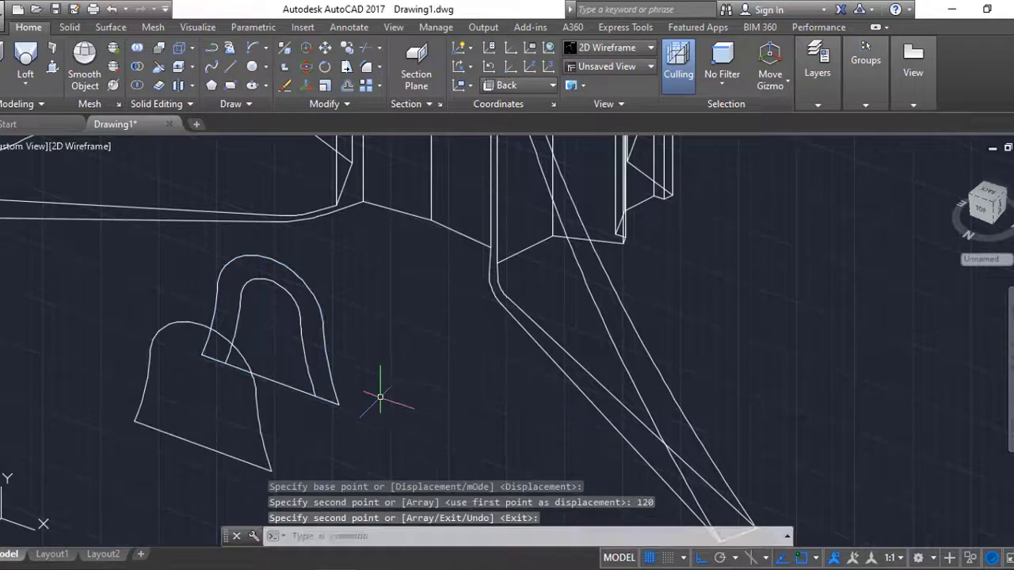
Start a second copy of the arch outline from a new base point.
key(Return)
key(Return)
click(334, 386)
key(Return)
click(339, 428)
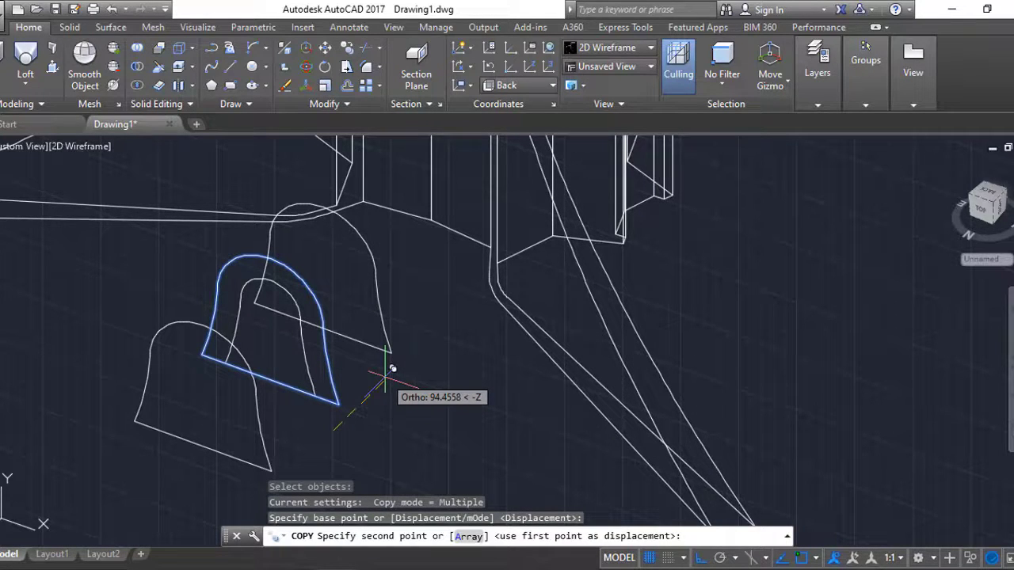
Place the second copy 120 units away, then erase two of its lines and undo that.
text(20)
key(Return)
key(Escape)
drag(389, 380, 340, 407)
key(e)
key(Return)
key(ctrl+z)
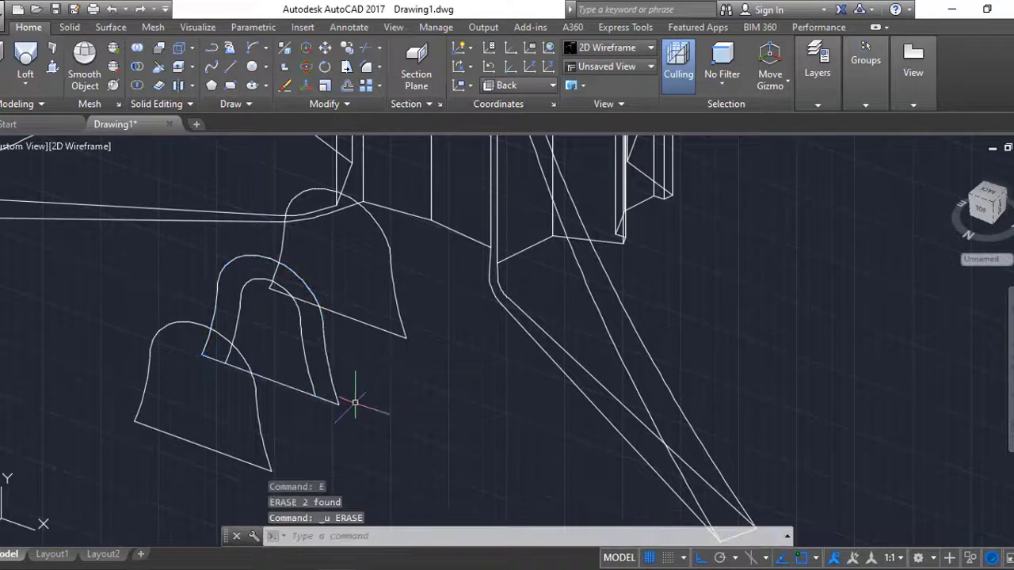
Erase the middle arch's outer arc.
click(175, 254)
click(341, 330)
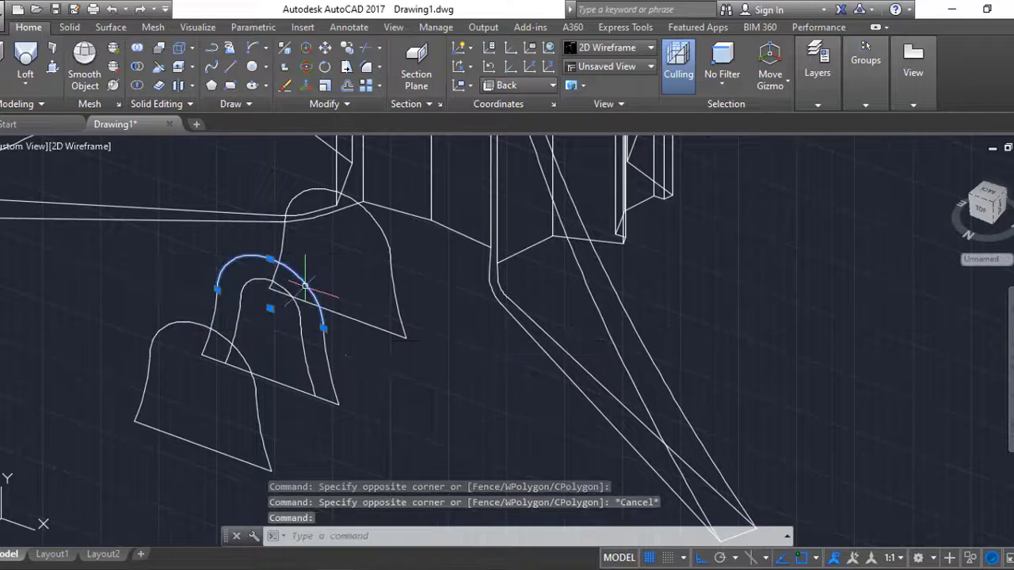
text(e)
key(Return)
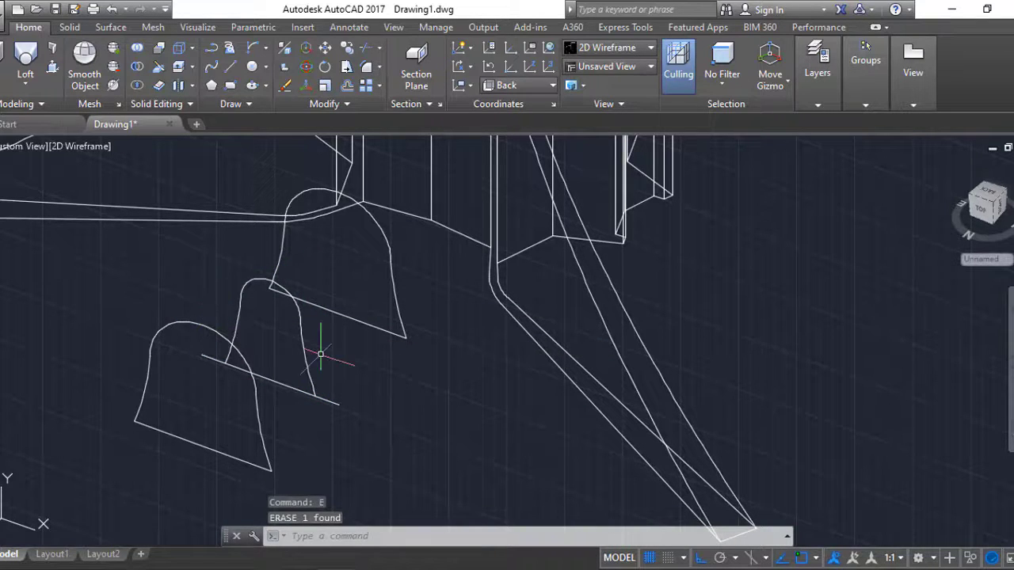
Offset the small arch 10 units outward to create a new arc.
text(o)
key(Return)
Move the new offset arc into position near the tower leg.
key(Return)
click(303, 341)
click(291, 279)
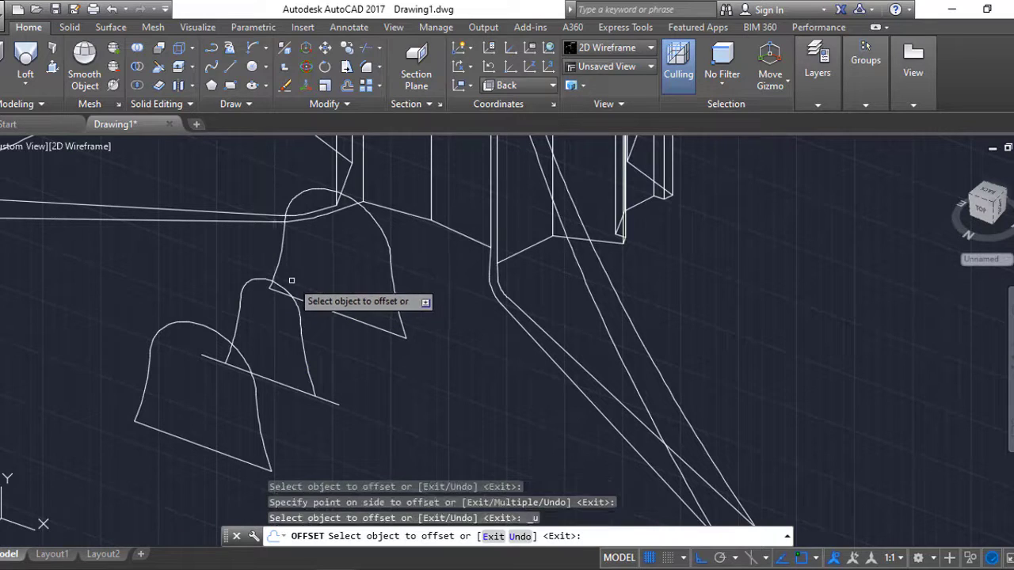
key(Escape)
text(m)
key(Return)
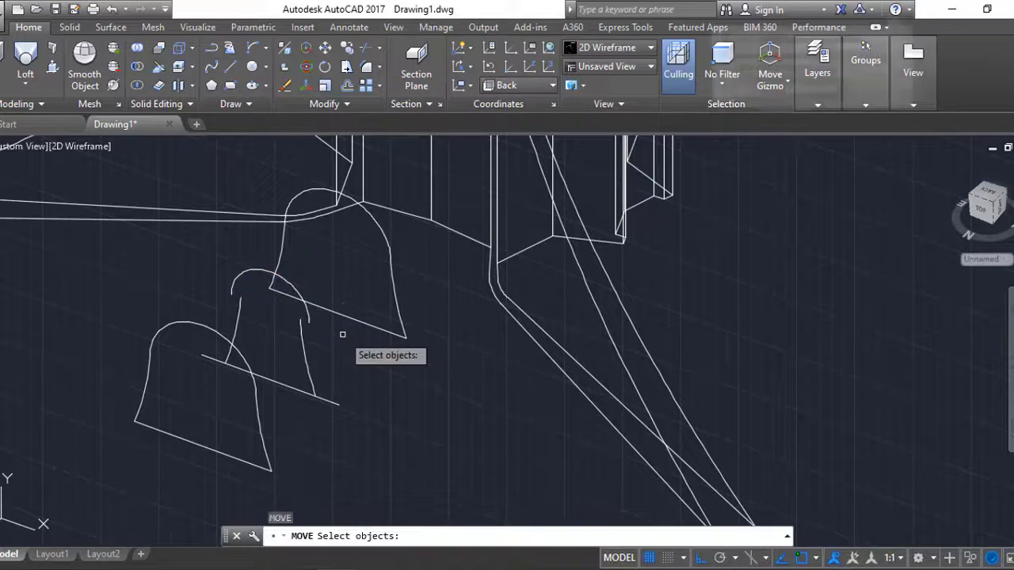
scroll(351, 355, up, 3)
click(335, 261)
key(Return)
click(335, 261)
click(272, 301)
Start TRIM and then EXTEND on the arch base lines, cancelling both.
key(Return)
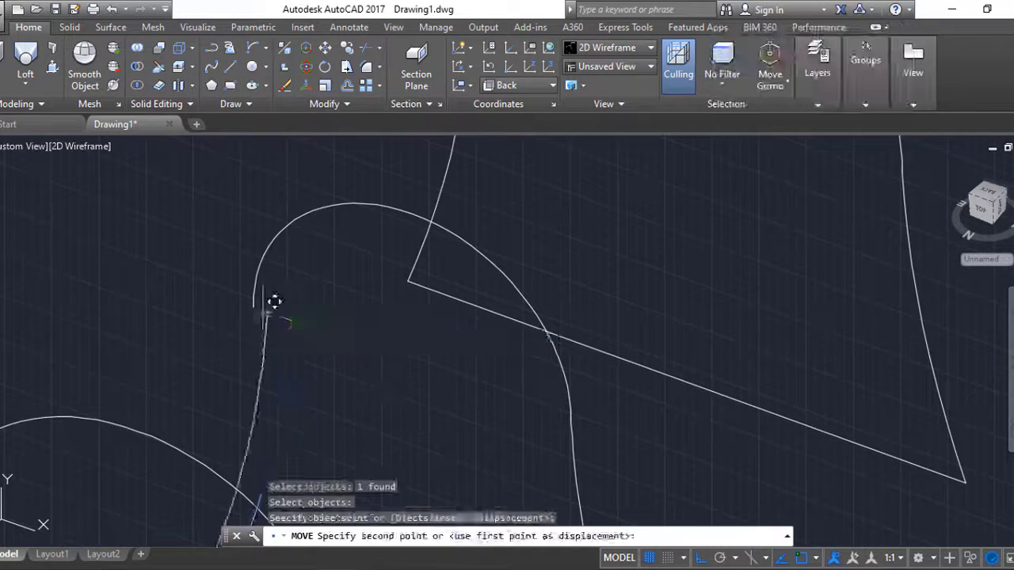
click(464, 369)
text(tr)
key(Return)
key(Return)
scroll(440, 411, down, 2)
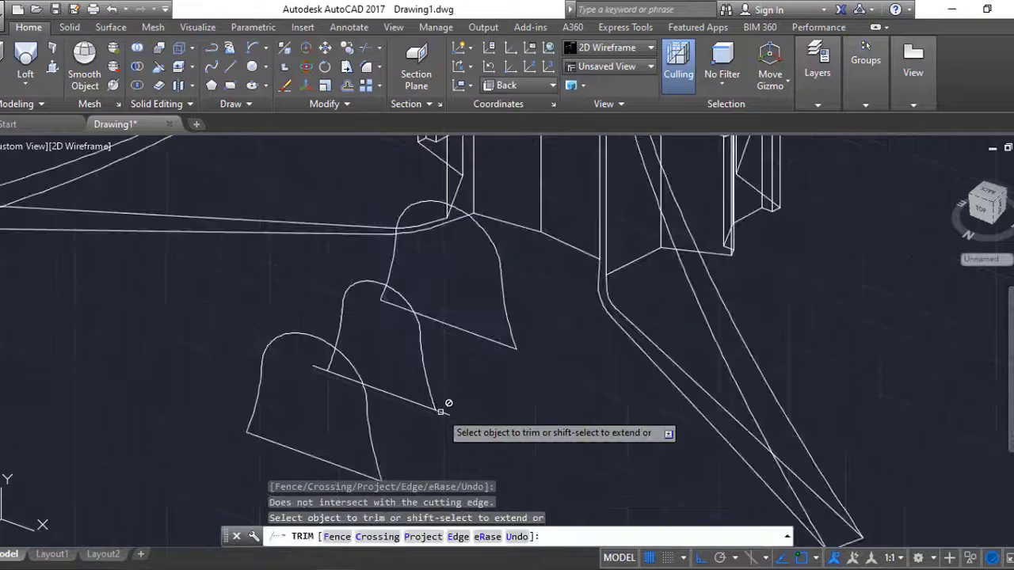
key(Escape)
scroll(470, 414, up, 5)
text(ex)
Try TRIM again and LOFT on the arch cross sections, cancelling each, then start EXTEND.
key(Return)
key(Return)
scroll(179, 340, down, 2)
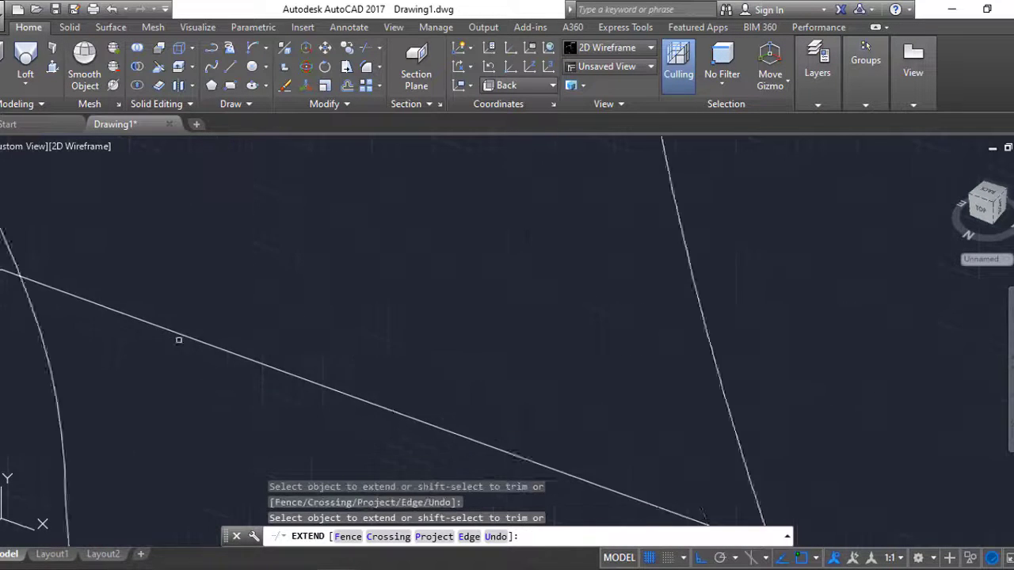
scroll(24, 296, down, 2)
scroll(84, 288, down, 2)
scroll(221, 390, down, 2)
key(Escape)
text(tr)
key(Return)
key(Return)
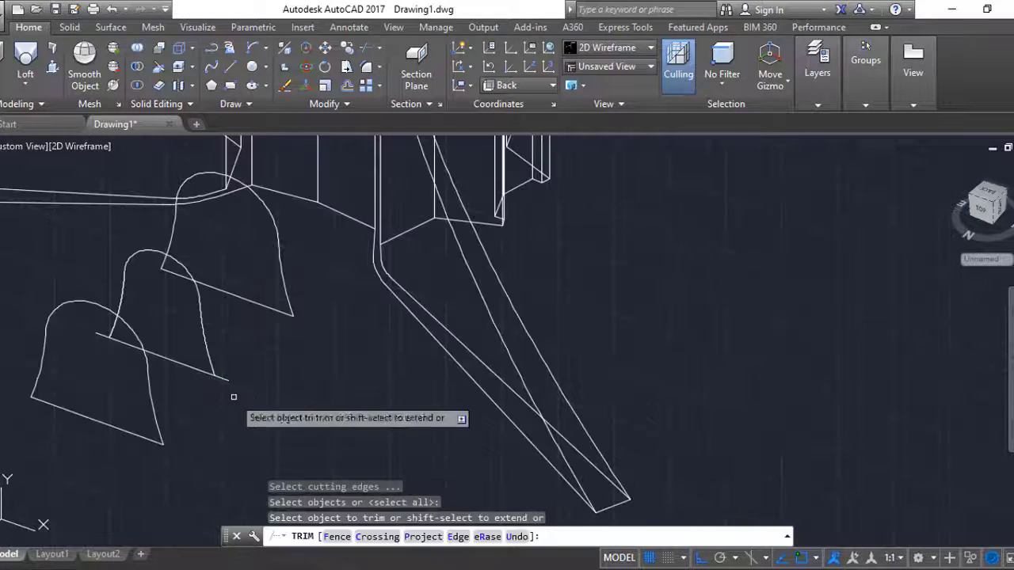
scroll(222, 396, down, 3)
key(Escape)
text(loft)
key(Return)
key(Escape)
text(ex)
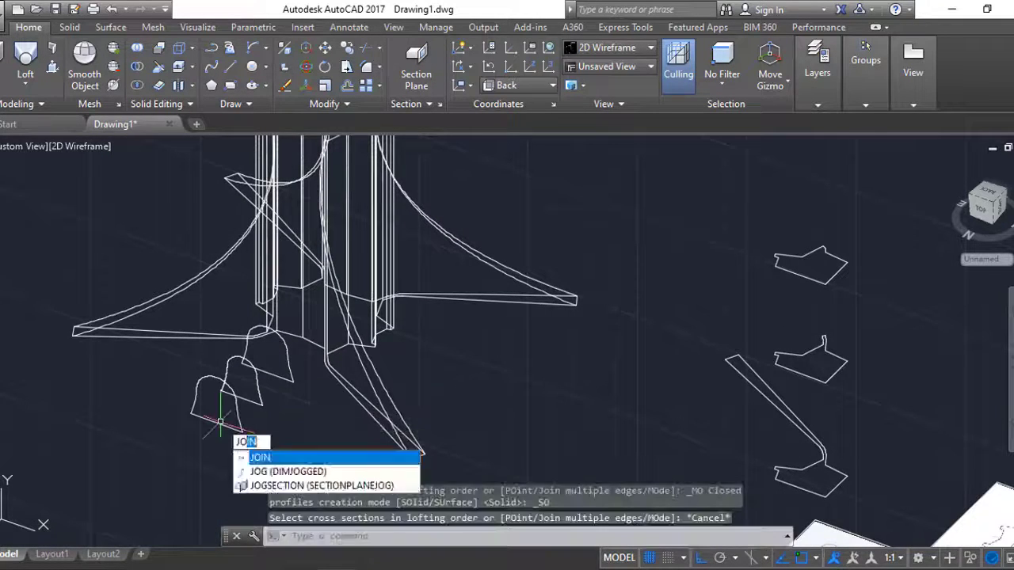
key(Return)
scroll(678, 435, up, 5)
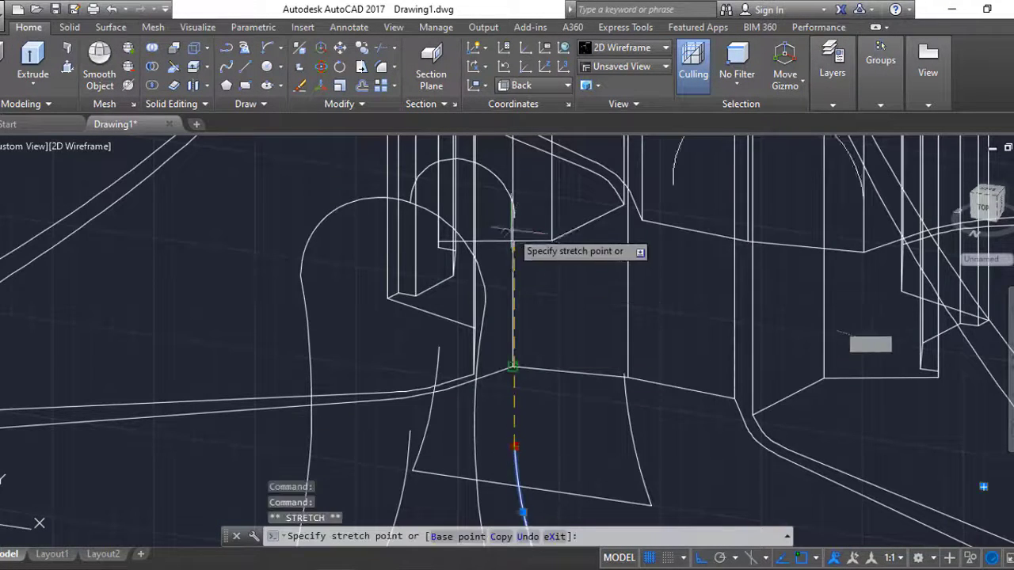
Attempt to grip-stretch the arch's side curve end, undo it, and cancel a second try.
click(440, 343)
click(1010, 384)
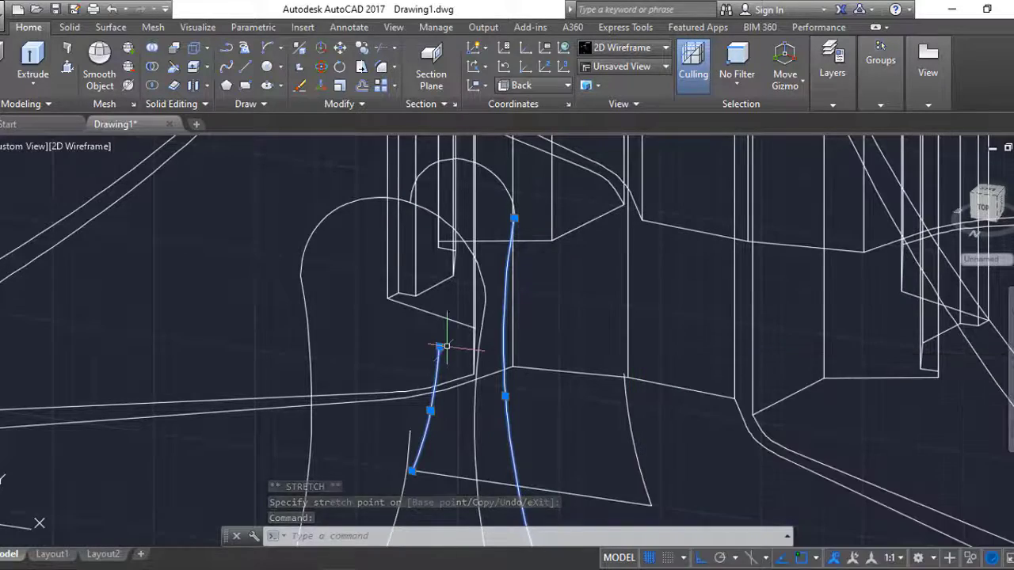
key(ctrl+z)
mouse_move(475, 317)
shift+middle_down()
mouse_move(486, 373)
mouse_move(450, 407)
shift+middle_up()
click(450, 407)
shift+middle_drag(452, 340, 536, 335)
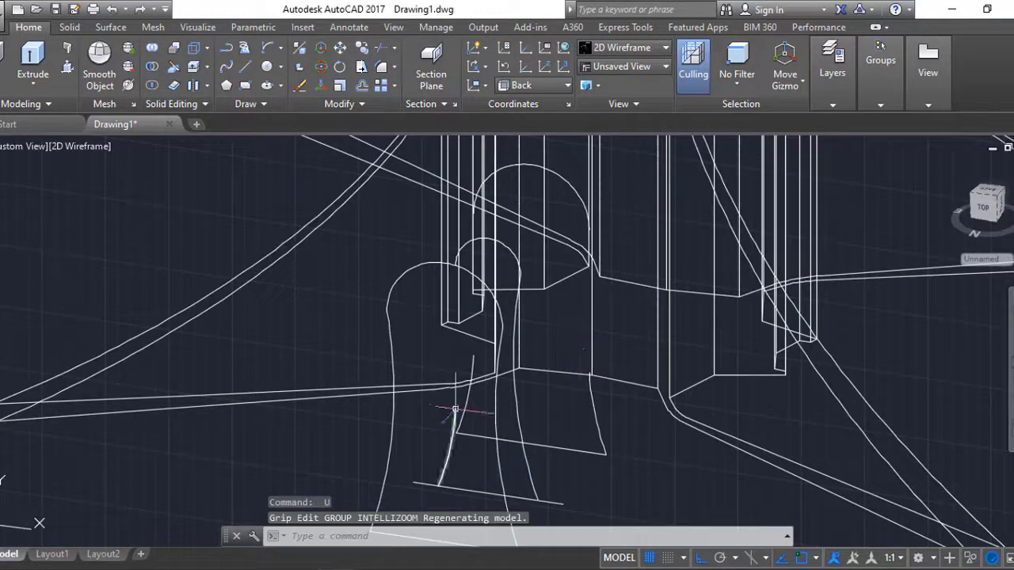
shift+middle_drag(449, 323, 579, 368)
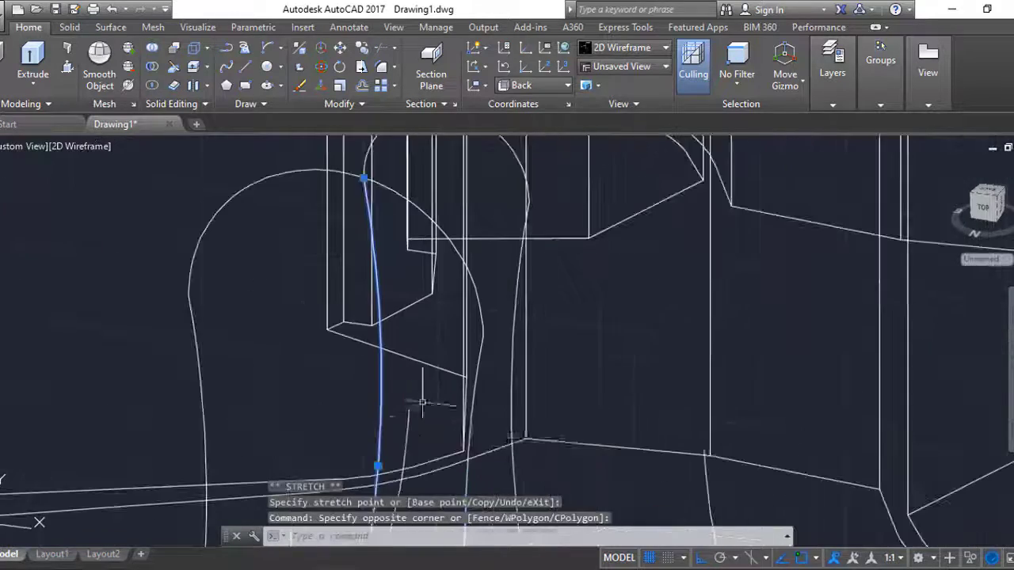
mouse_move(503, 486)
middle_down()
mouse_move(419, 407)
mouse_move(558, 365)
mouse_move(527, 464)
middle_up()
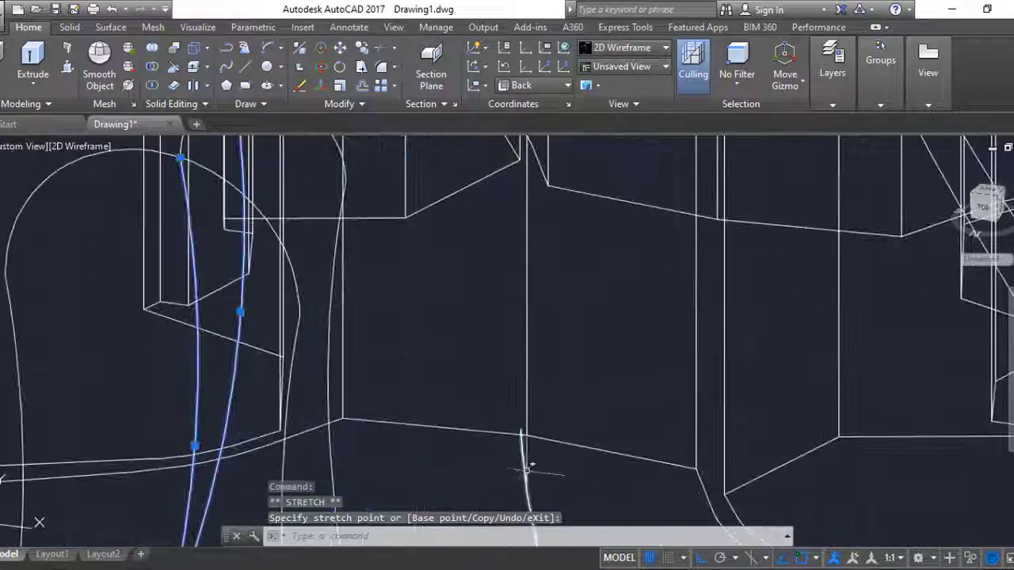
mouse_move(519, 317)
shift+middle_down()
mouse_move(503, 344)
mouse_move(521, 357)
mouse_move(491, 381)
shift+middle_up()
key(Escape)
Stretch the side curve's lower end onto the base line with Ortho turned off.
scroll(443, 340, up, 5)
click(421, 418)
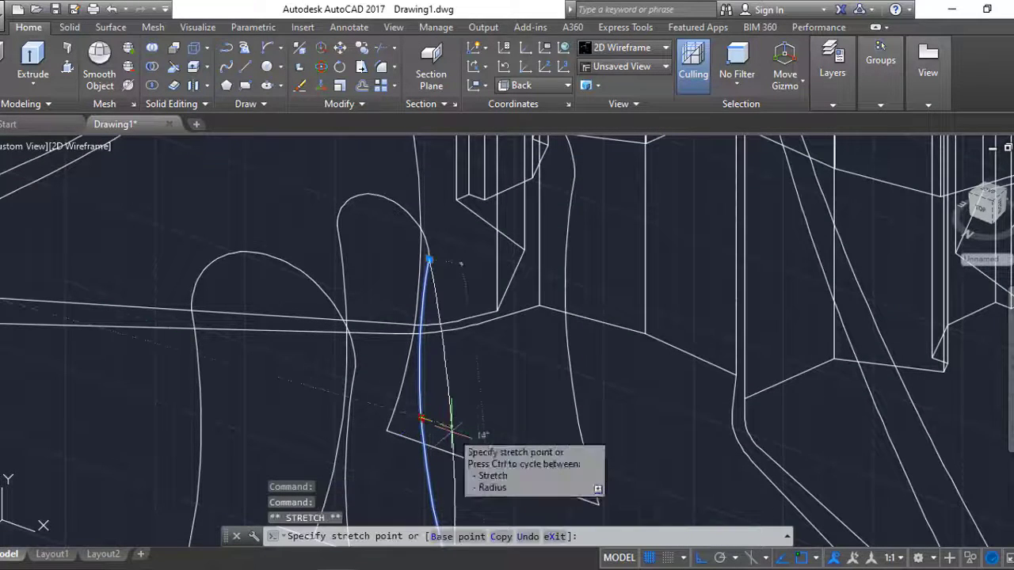
key(F8)
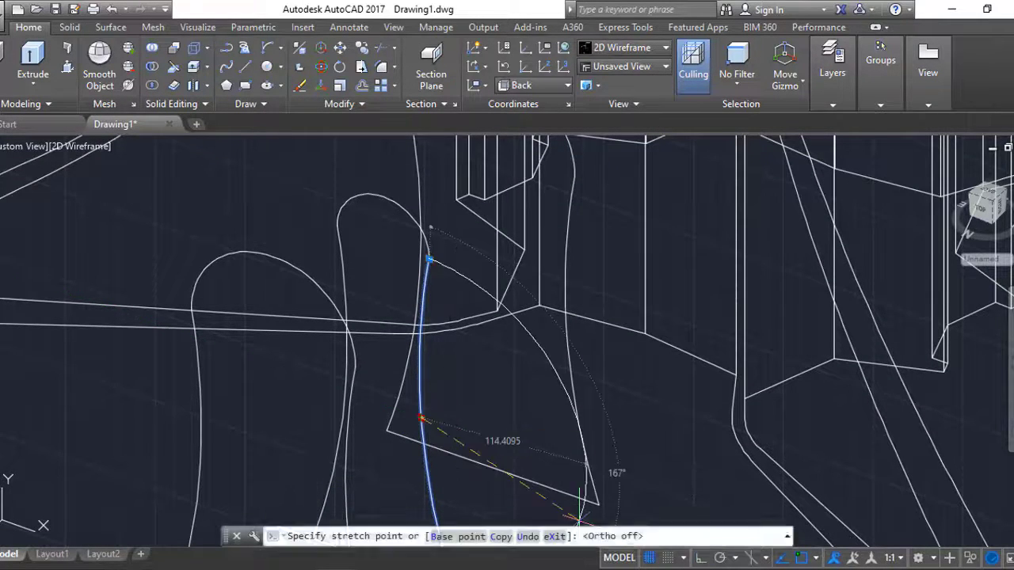
click(428, 417)
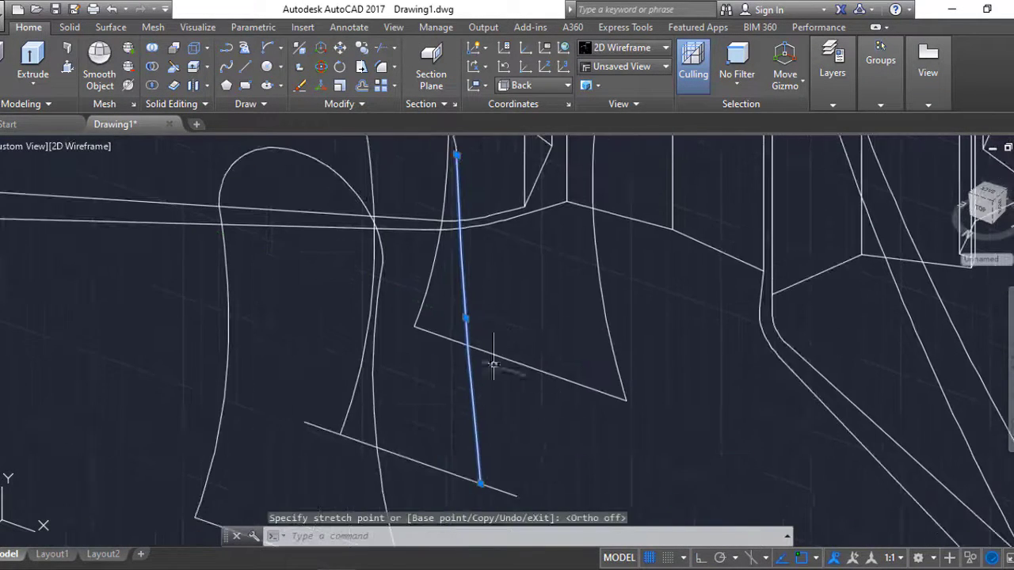
Erase the stray curve near the arch and grab another curve's middle to reshape it.
click(347, 391)
key(Return)
shift+middle_drag(449, 294, 505, 422)
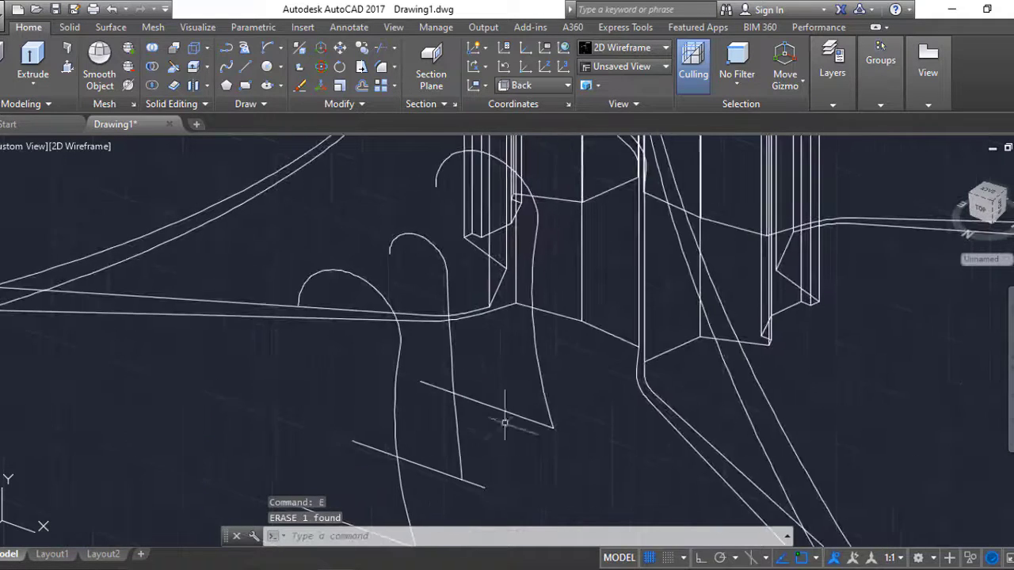
shift+middle_drag(542, 311, 508, 363)
click(508, 363)
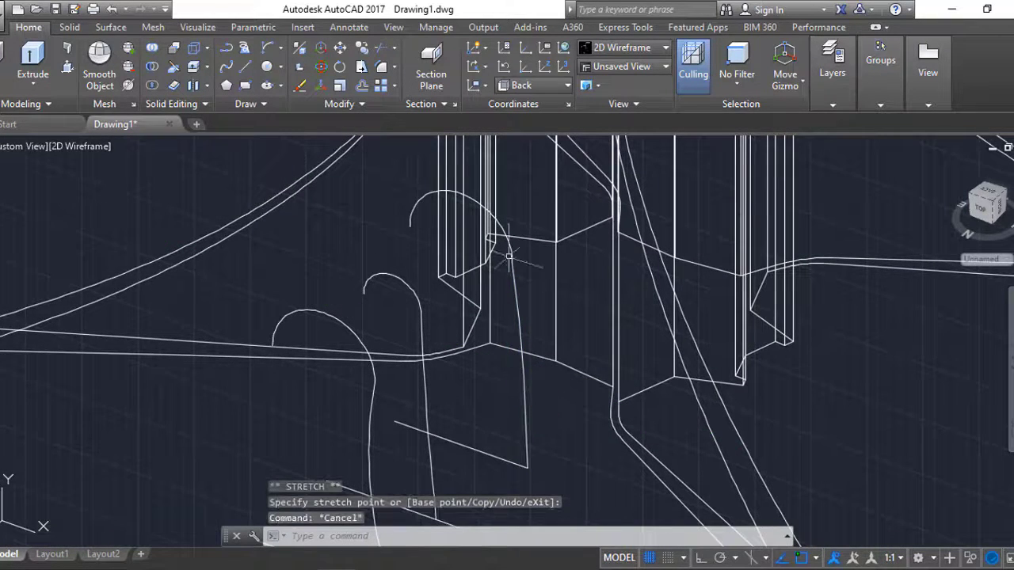
mouse_move(508, 255)
shift+middle_down()
mouse_move(506, 362)
mouse_move(561, 435)
shift+middle_up()
Mirror the arch's side line across a vertical Ortho mirror line, keeping the original.
text(MI)
key(Return)
click(541, 404)
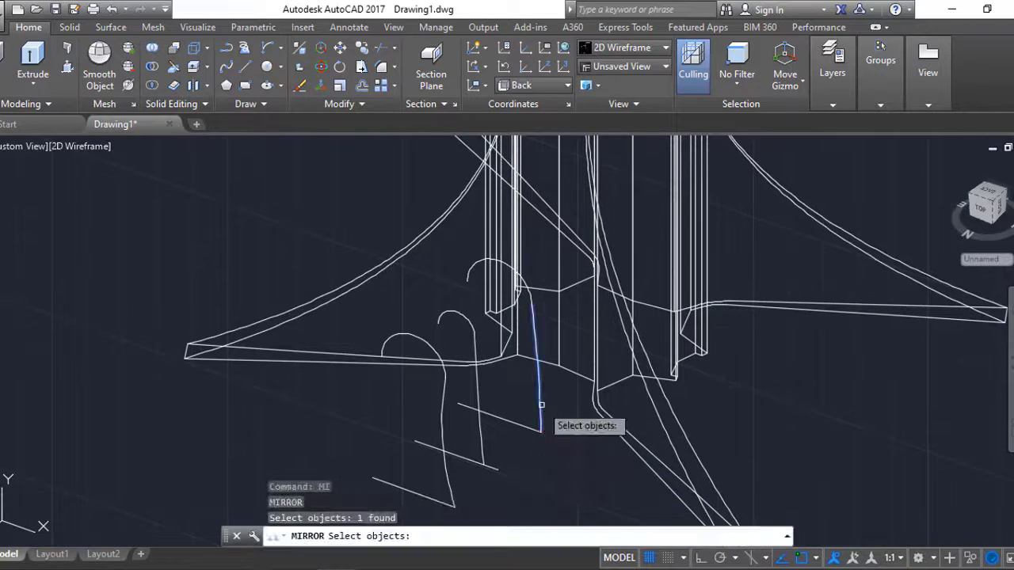
key(Return)
scroll(499, 291, up, 3)
shift+middle_drag(521, 294, 475, 267)
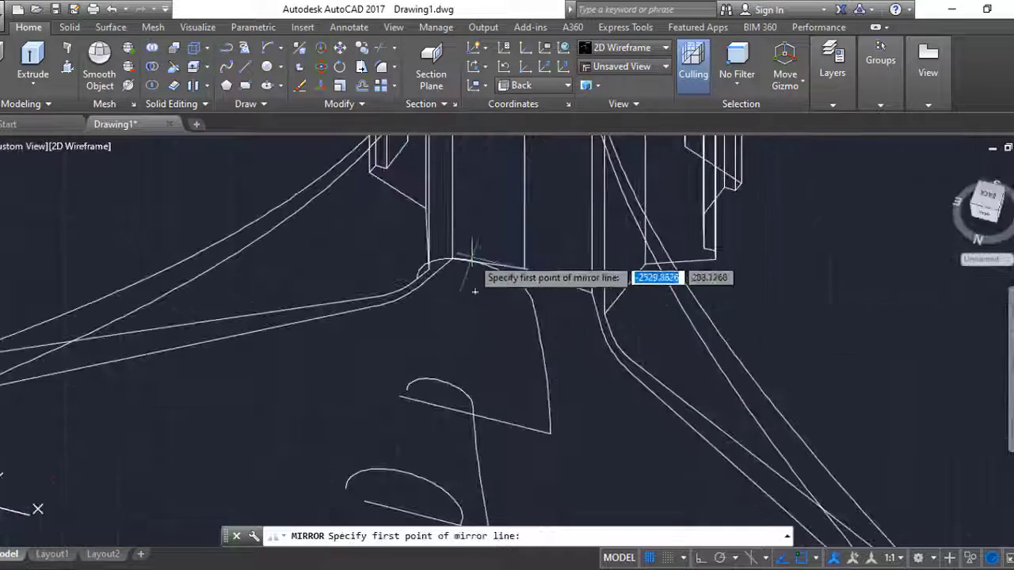
key(F8)
click(476, 293)
click(468, 369)
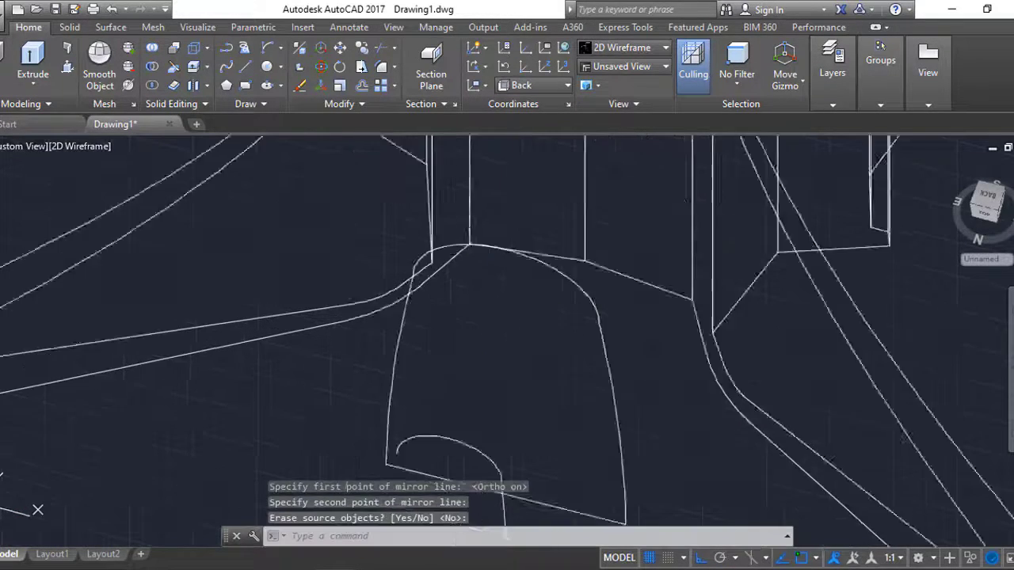
key(Return)
scroll(516, 350, down, 3)
Try mirroring another arch line, then cancel the operation.
key(Return)
click(493, 363)
key(Return)
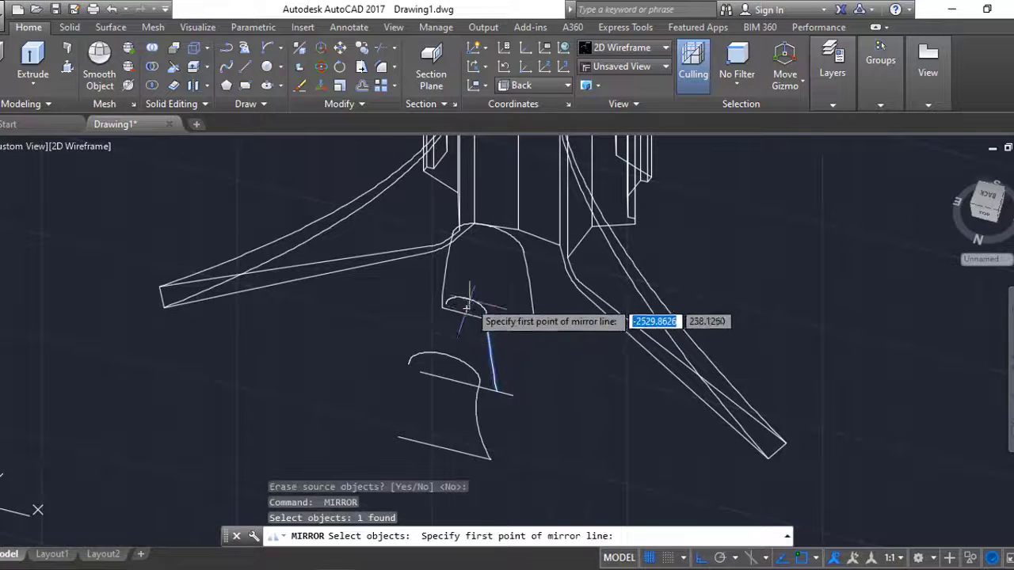
click(475, 321)
middle_drag(485, 420, 501, 345)
key(Return)
key(Return)
key(Escape)
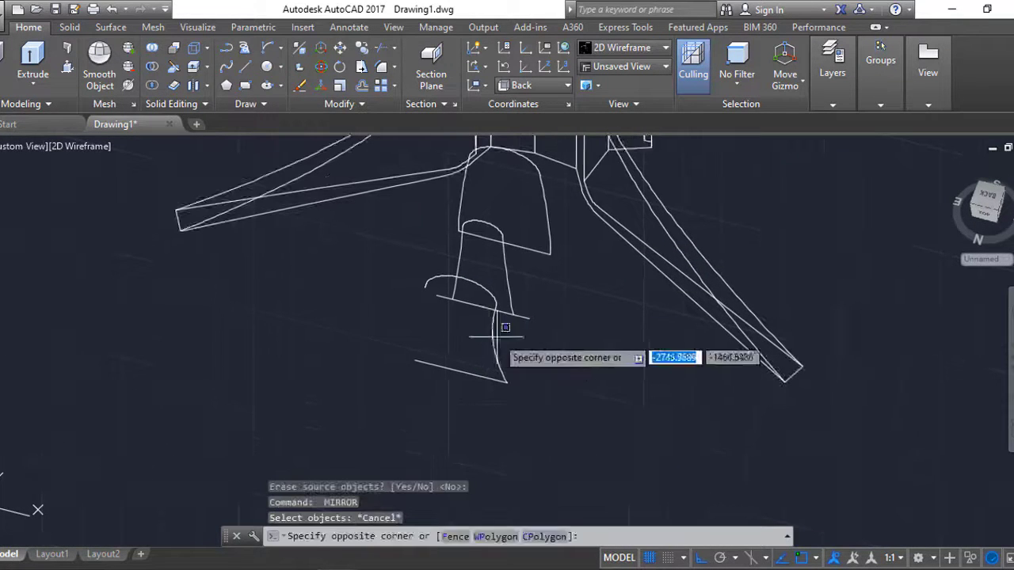
click(487, 337)
Try reshaping the arc from its middle grip and restarting the mirror, cancelling both.
click(489, 334)
scroll(490, 335, up, 4)
scroll(476, 340, up, 2)
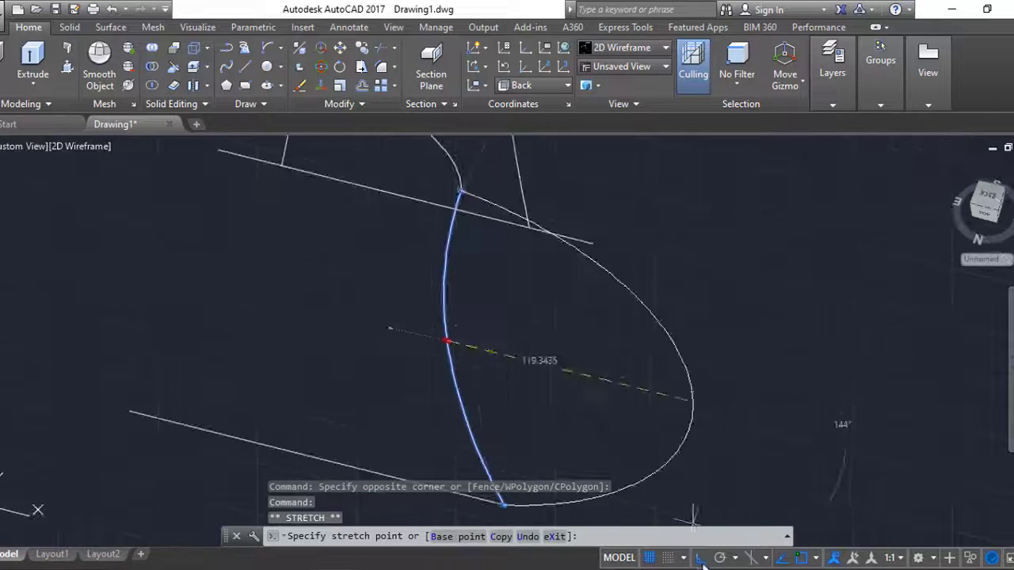
key(Escape)
scroll(542, 386, down, 3)
key(Return)
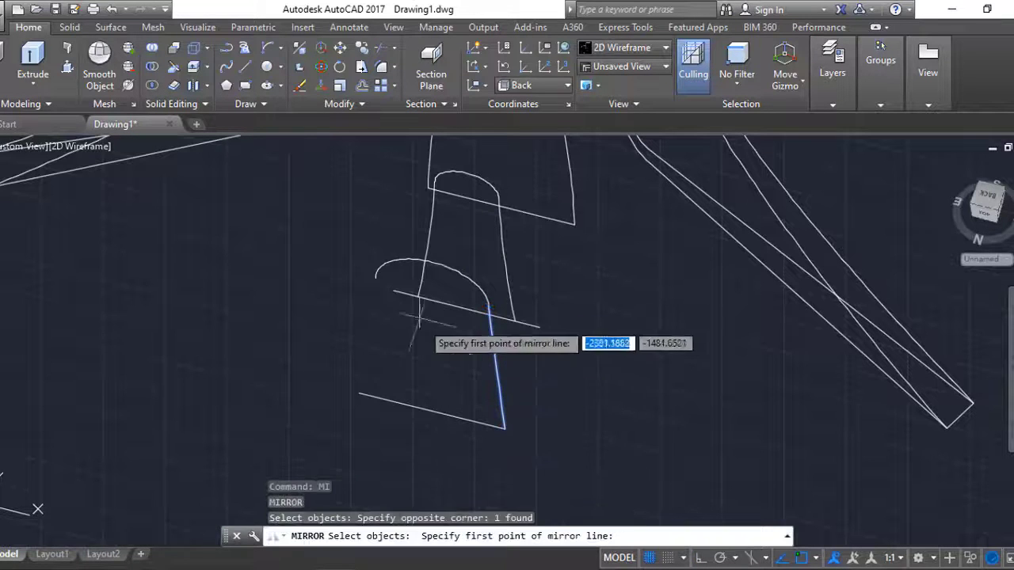
click(428, 329)
key(Escape)
scroll(466, 366, down, 3)
Restart the MI mirror command twice, cancelling each time at the first mirror point.
text(mi)
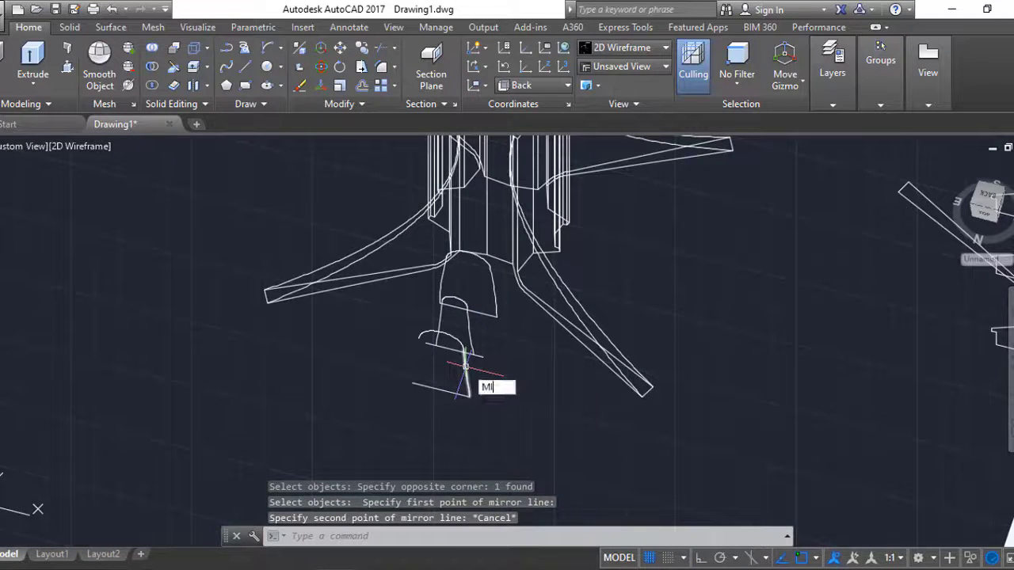
key(Return)
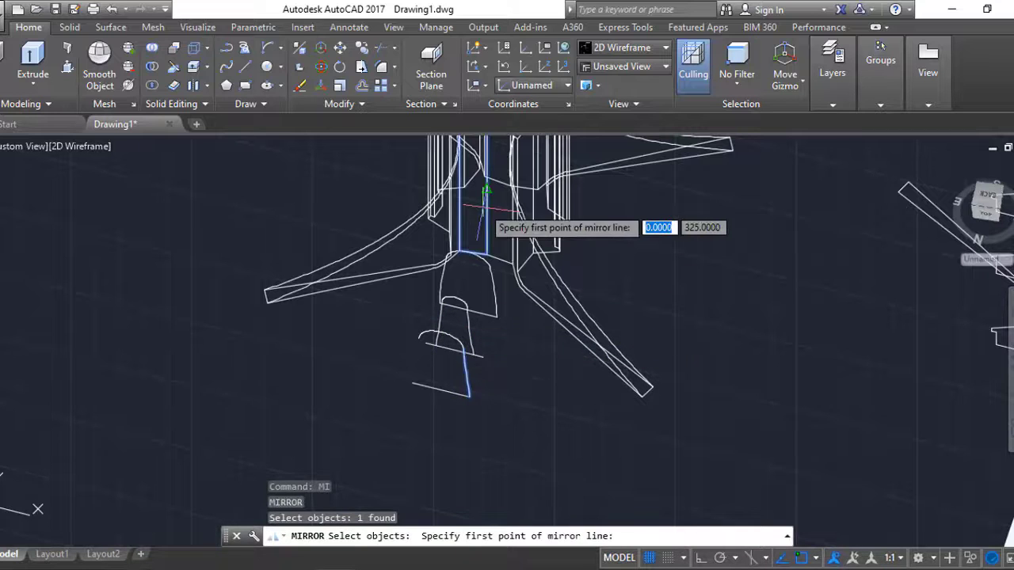
click(476, 220)
key(Escape)
text(mi)
key(Return)
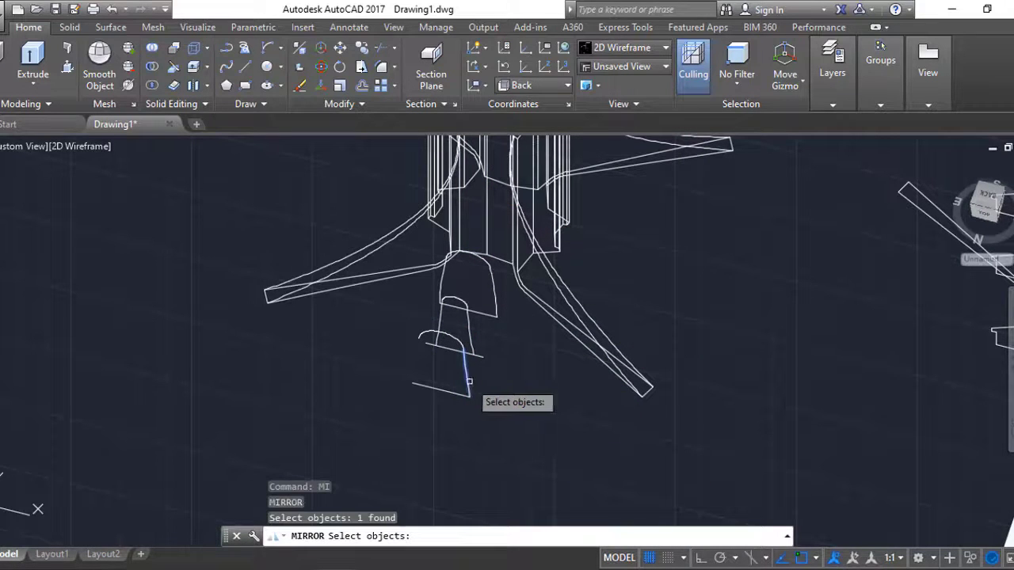
key(Return)
click(428, 332)
key(Escape)
Toggle Ortho, retry and cancel the mirror, then orbit and begin copying arch outlines.
key(F8)
text(M)
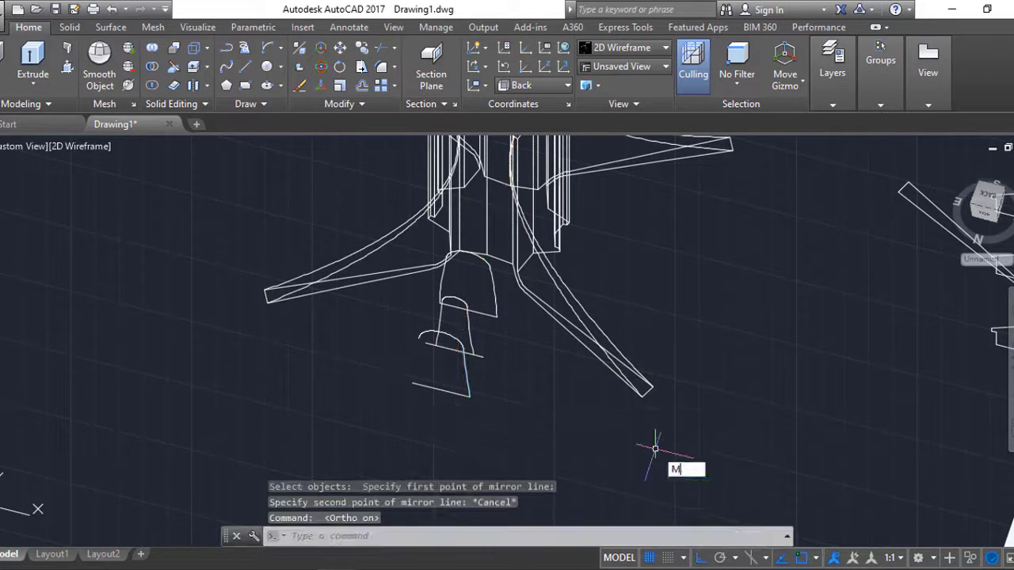
text(i)
key(Return)
key(Return)
click(475, 364)
scroll(436, 412, down, 3)
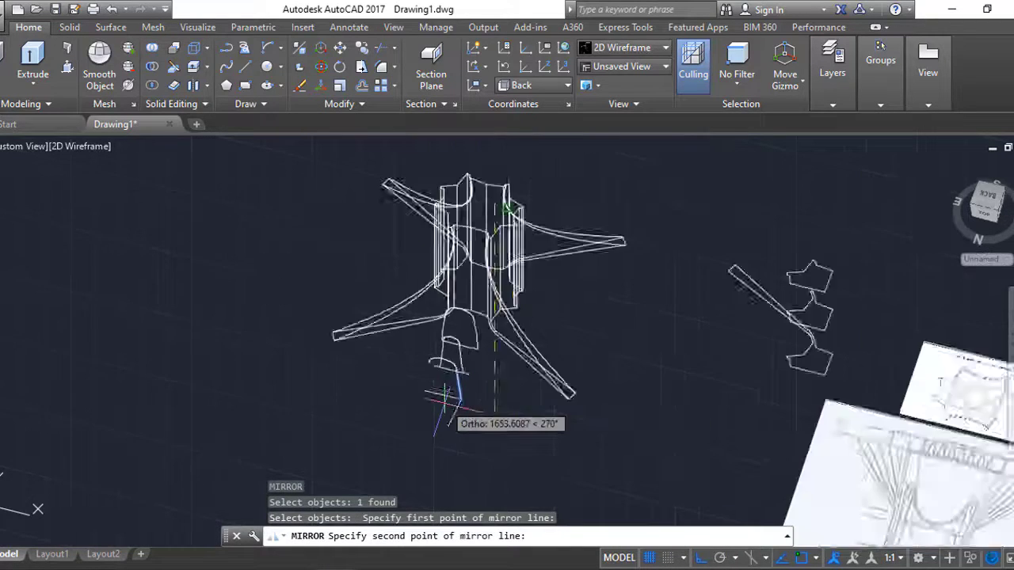
scroll(436, 411, down, 2)
key(Escape)
scroll(436, 411, up, 2)
shift+middle_drag(420, 374, 389, 375)
text(C)
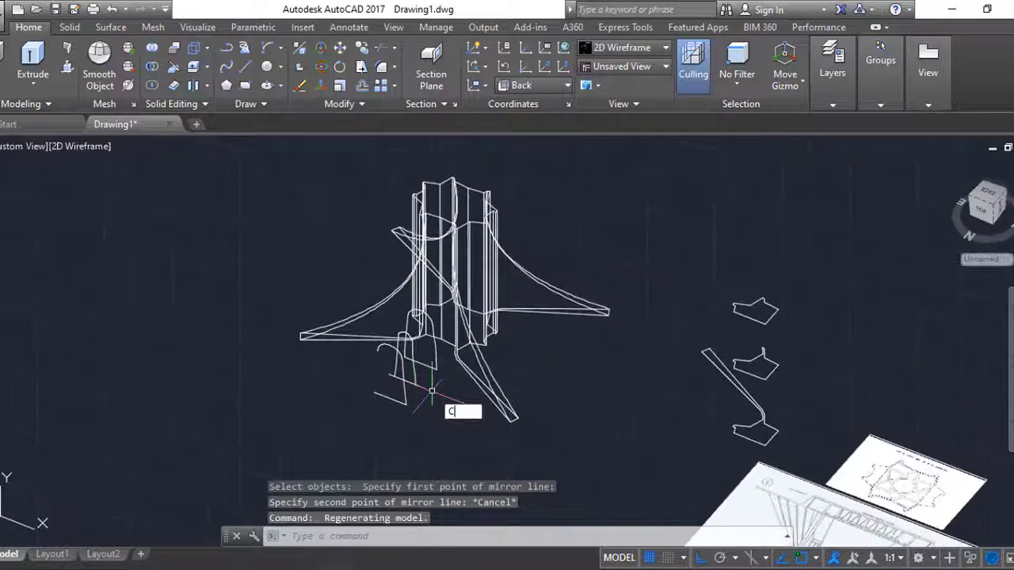
text(o)
key(Return)
scroll(425, 378, up, 4)
Select arch outlines to copy, then cancel the copy and undo the last change.
click(425, 229)
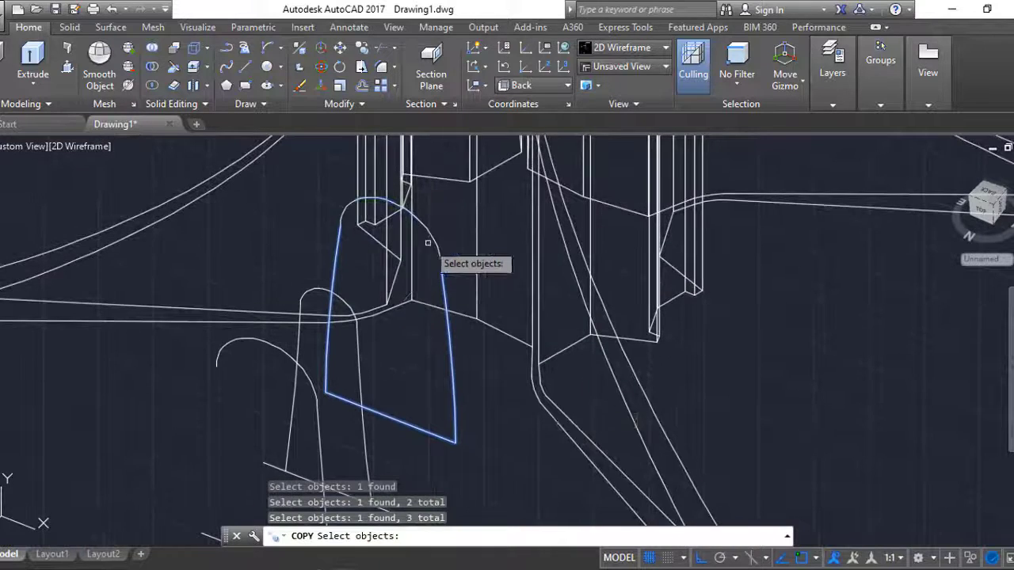
click(443, 372)
key(Return)
click(452, 430)
click(551, 339)
key(Escape)
click(369, 242)
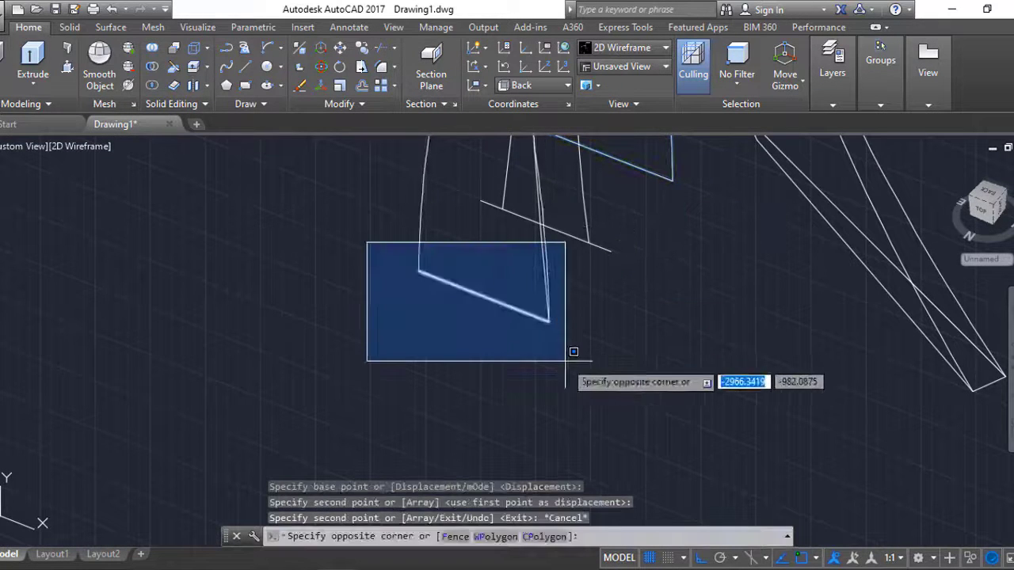
key(Escape)
key(ctrl+z)
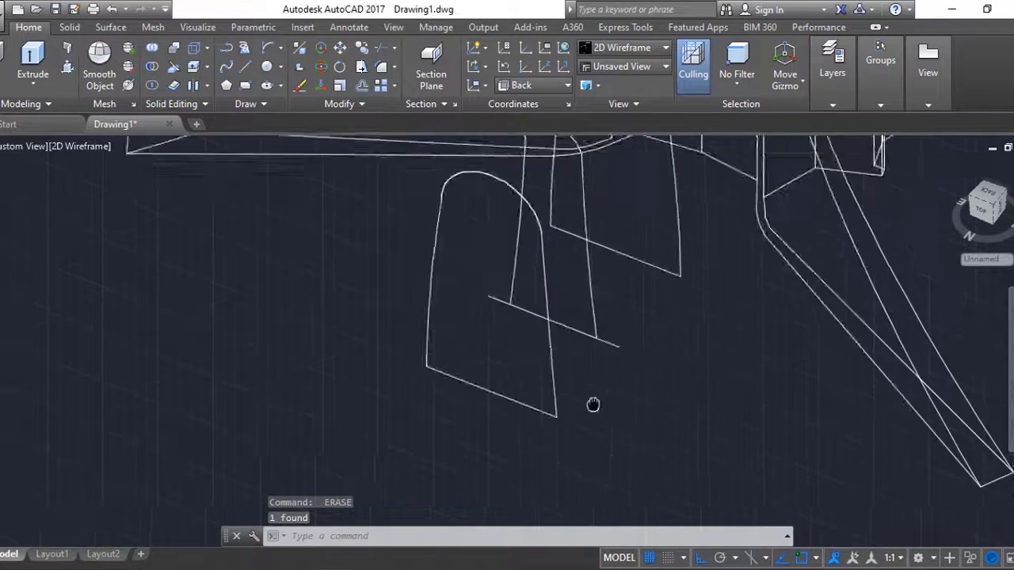
Erase the stray line below the arches, attempt a trim, and dismiss the autosave error.
text(e)
key(Return)
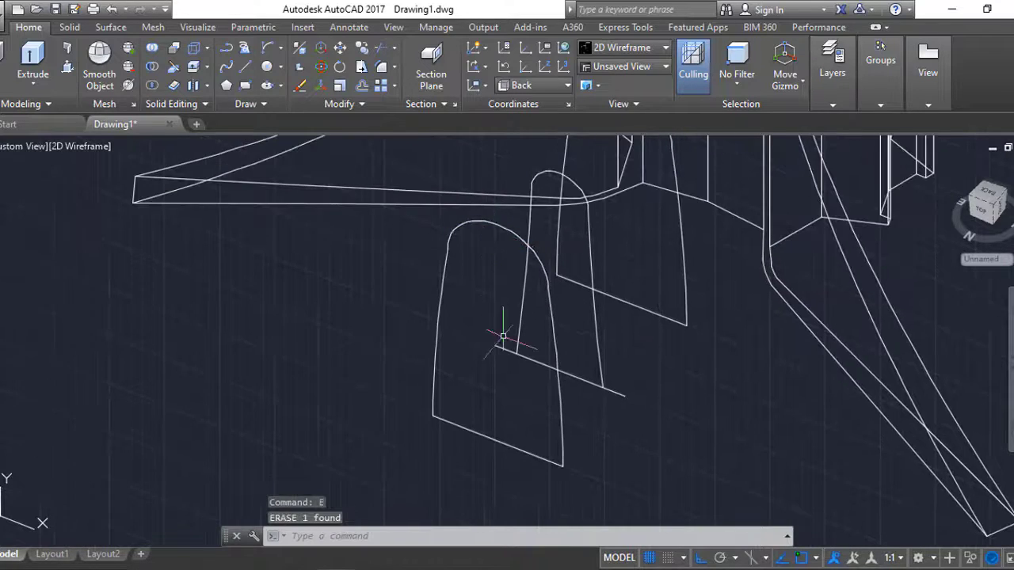
scroll(503, 336, down, 2)
text(tr)
key(Return)
key(Return)
click(584, 366)
key(Escape)
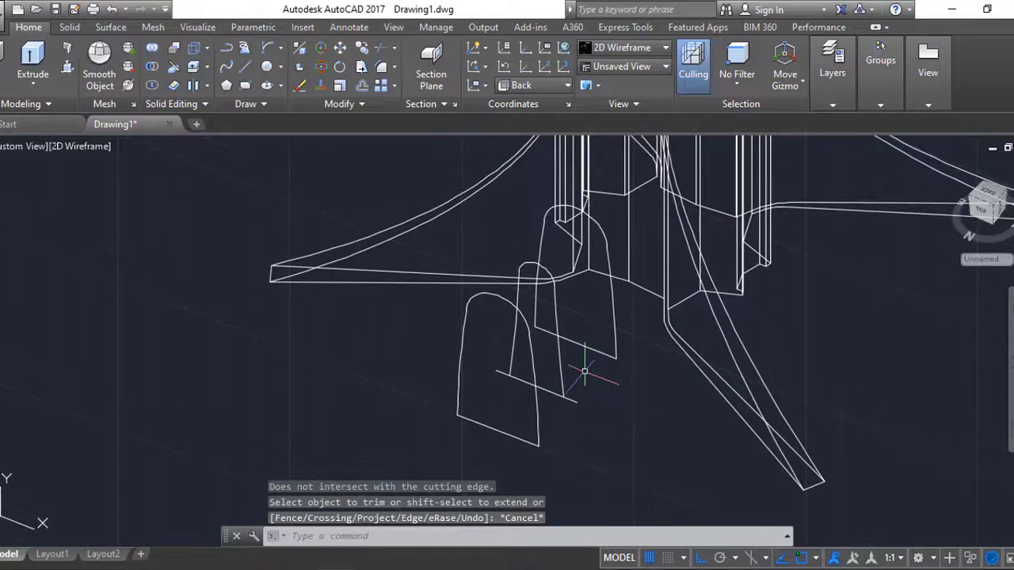
scroll(584, 371, up, 3)
key(Return)
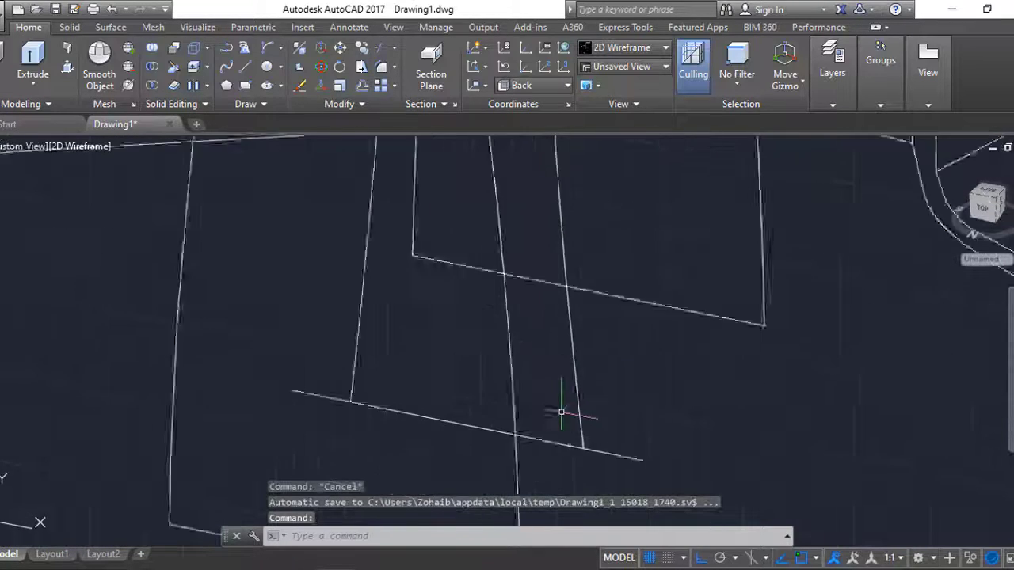
scroll(561, 412, up, 3)
Try extending and trimming the arch base lines, then start the JOIN command.
text(ex)
key(Return)
key(Return)
scroll(408, 331, up, 2)
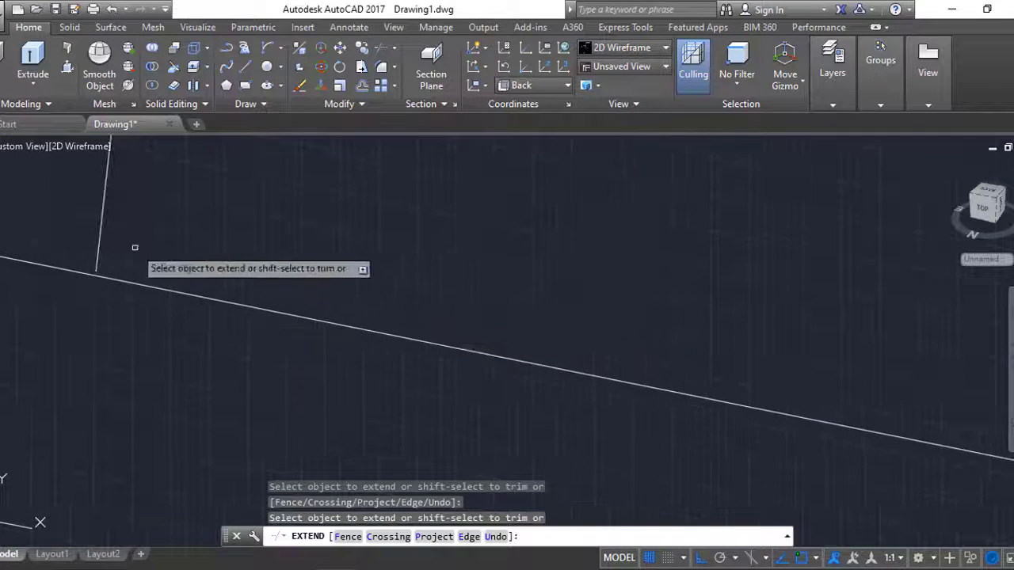
click(135, 248)
scroll(92, 244, down, 2)
key(Escape)
text(tr)
key(Return)
key(Return)
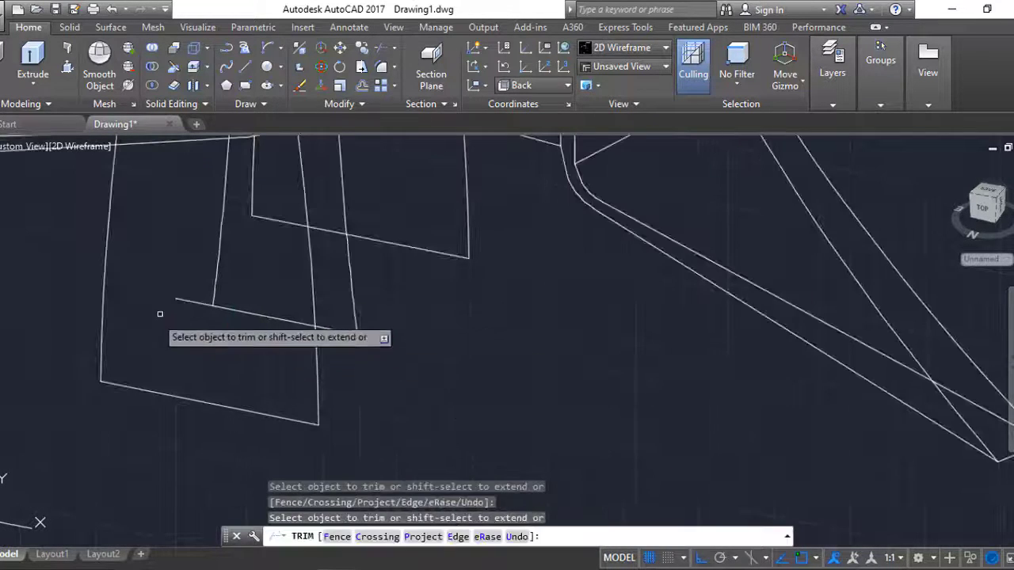
scroll(160, 314, down, 3)
key(Escape)
text(j)
key(Return)
Join the 12 arch outline pieces into three closed outlines.
click(63, 185)
click(272, 377)
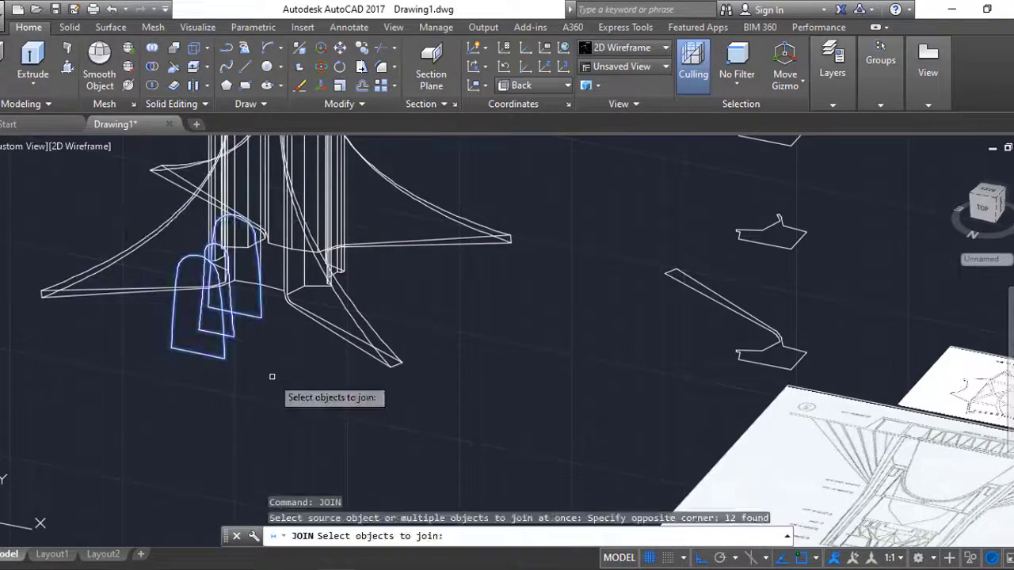
key(Return)
click(33, 83)
Loft the three arch outlines as cross sections into an arch solid.
click(45, 140)
click(238, 333)
click(261, 319)
key(Return)
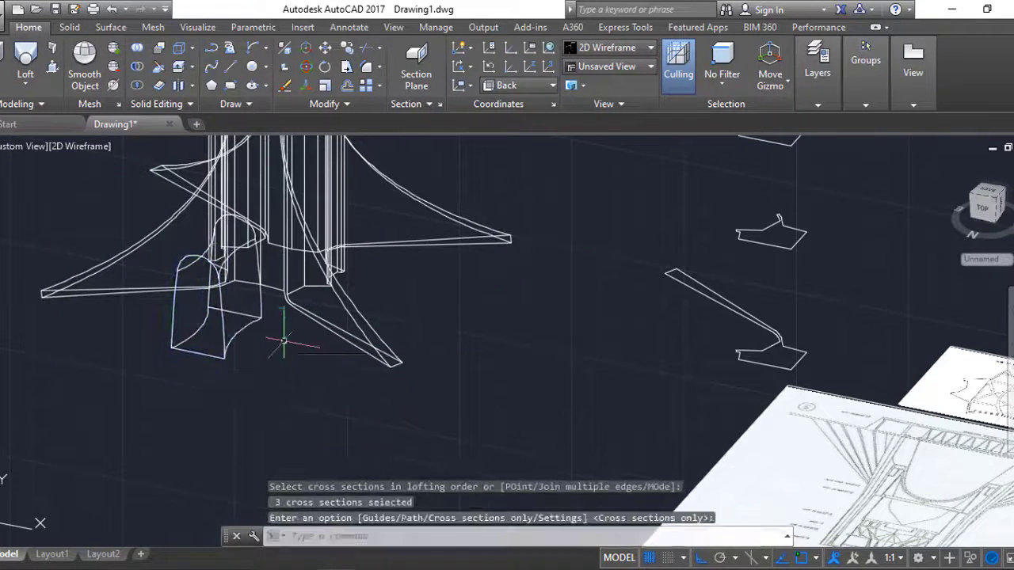
shift+middle_drag(283, 341, 241, 317)
Move the lofted arch solid toward the tower.
text(m)
key(Return)
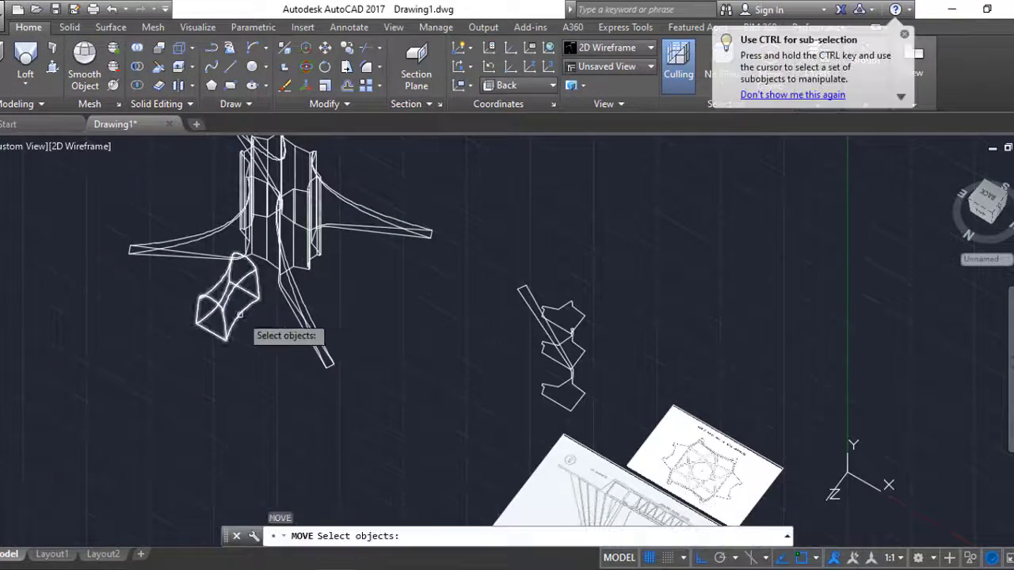
click(237, 317)
key(Return)
click(234, 429)
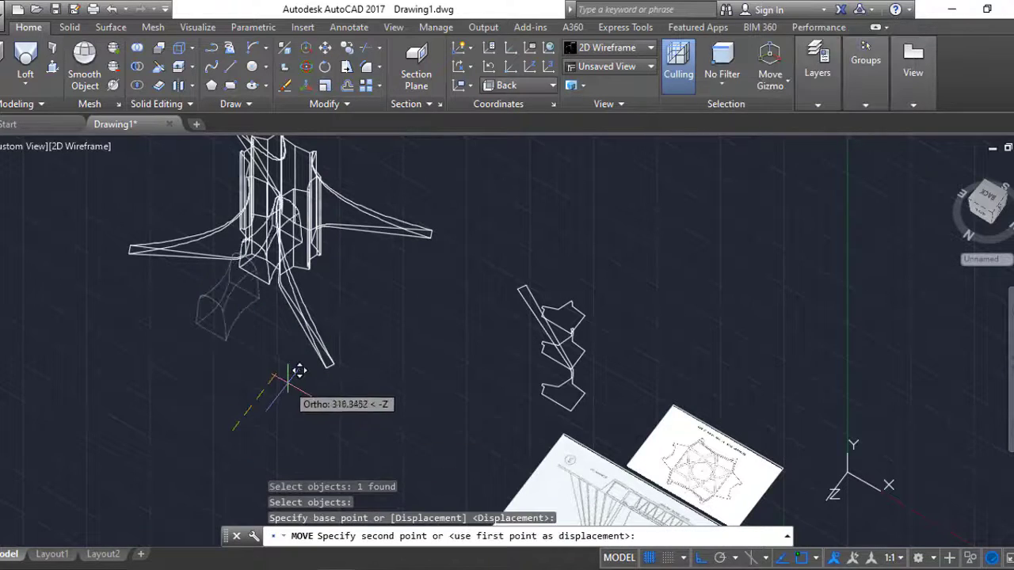
click(308, 361)
Move the arch solid again so it sits inside the tower base.
scroll(308, 361, up, 2)
scroll(301, 301, up, 2)
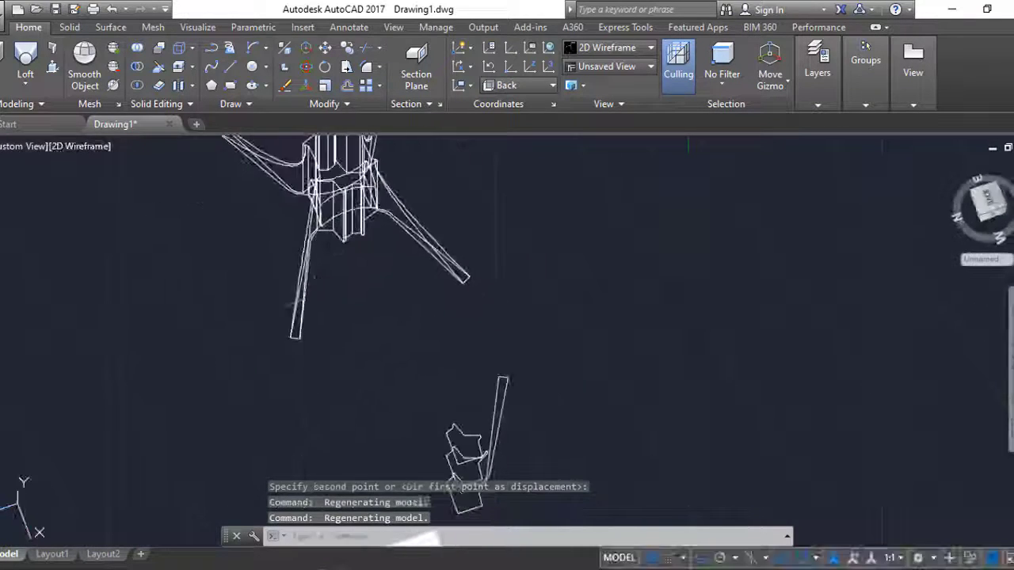
scroll(298, 242, up, 2)
scroll(298, 241, down, 4)
text(m)
key(Return)
click(361, 230)
key(Return)
click(519, 184)
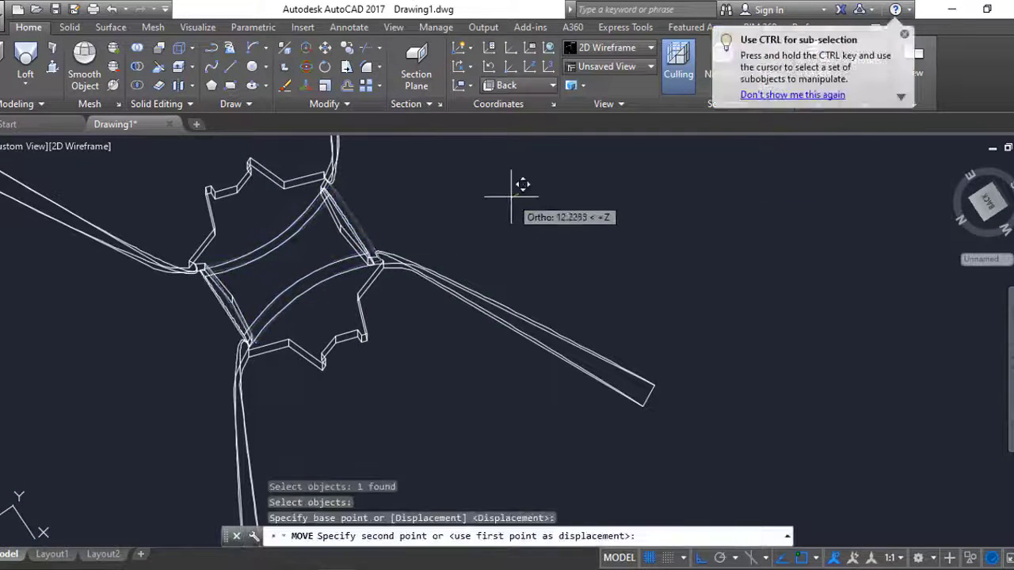
click(513, 199)
scroll(512, 200, down, 3)
key(Escape)
Subtract the arch solid from the tower to cut the opening.
click(137, 67)
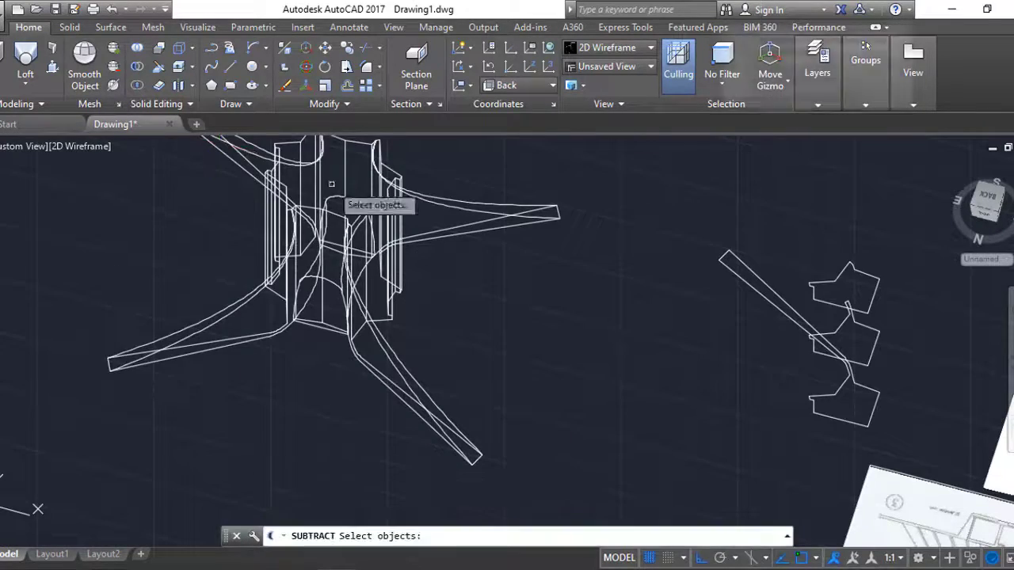
click(335, 192)
key(Return)
key(Return)
shift+middle_drag(471, 294, 471, 412)
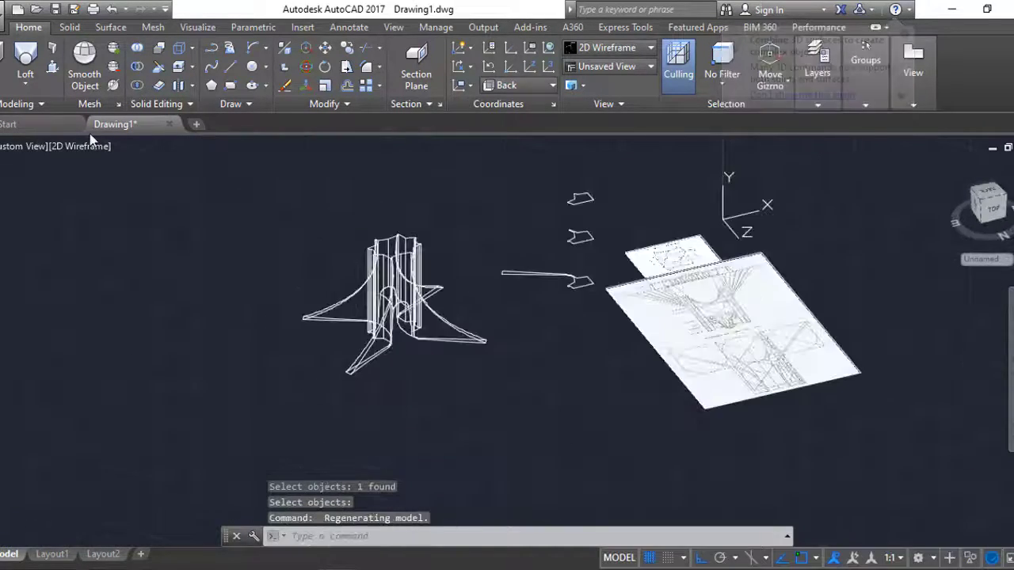
Shade the model in Realistic style, set the UCS to Right, and view from the right.
click(79, 145)
click(155, 237)
shift+middle_drag(388, 290, 443, 238)
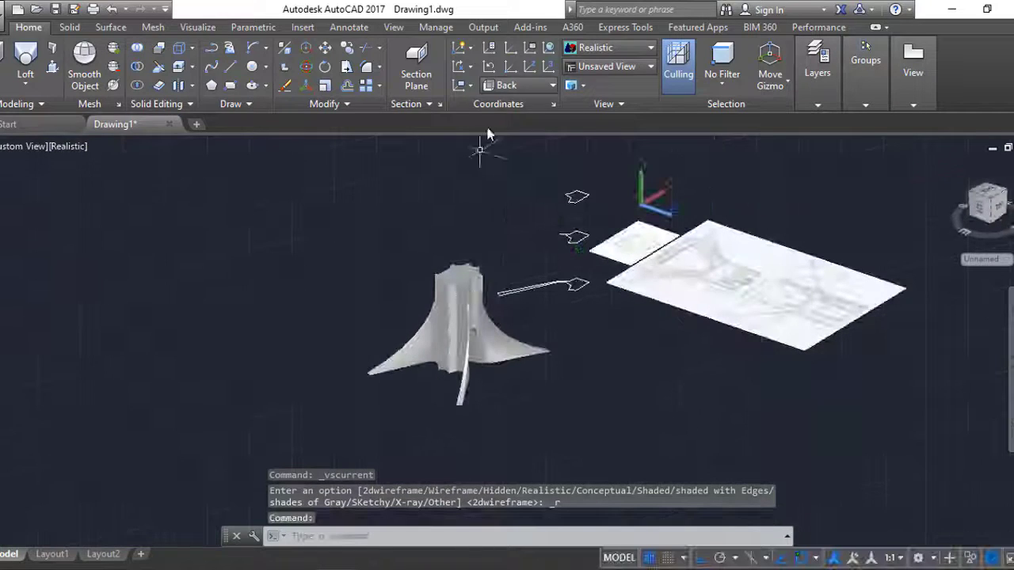
click(518, 85)
click(523, 175)
mouse_move(523, 175)
shift+middle_down()
mouse_move(561, 388)
mouse_move(374, 337)
shift+middle_up()
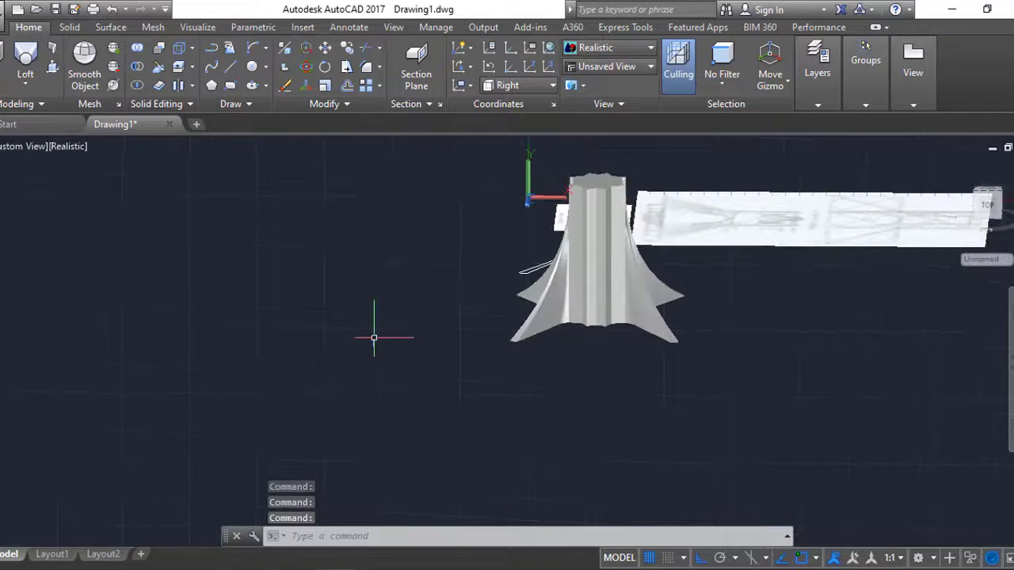
click(992, 207)
Start a polyline and draw a 70-unit upright side, after undoing 50 and 60 attempts.
scroll(476, 381, up, 5)
text(pl)
key(Return)
click(467, 393)
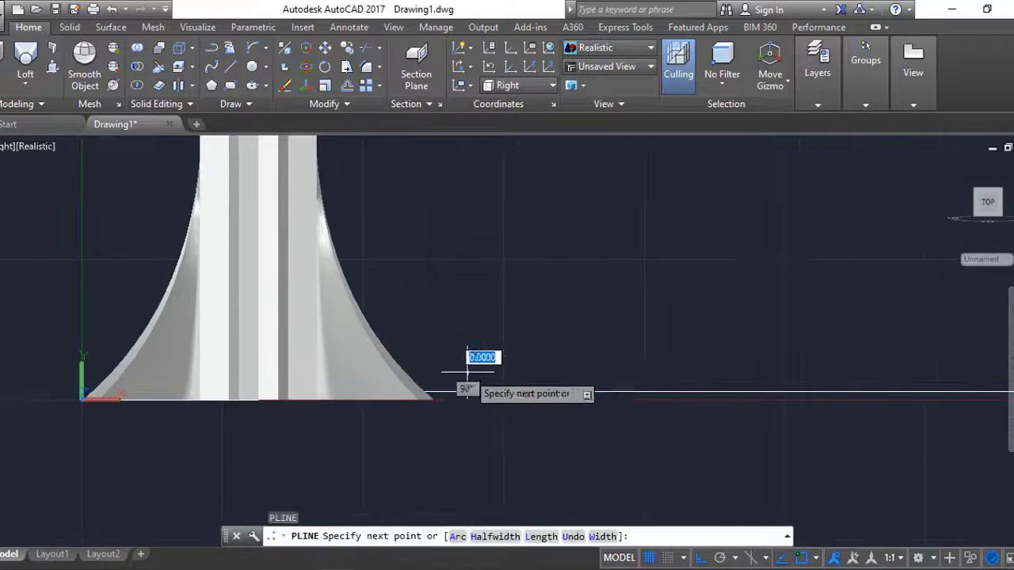
text(50)
key(Return)
key(ctrl+z)
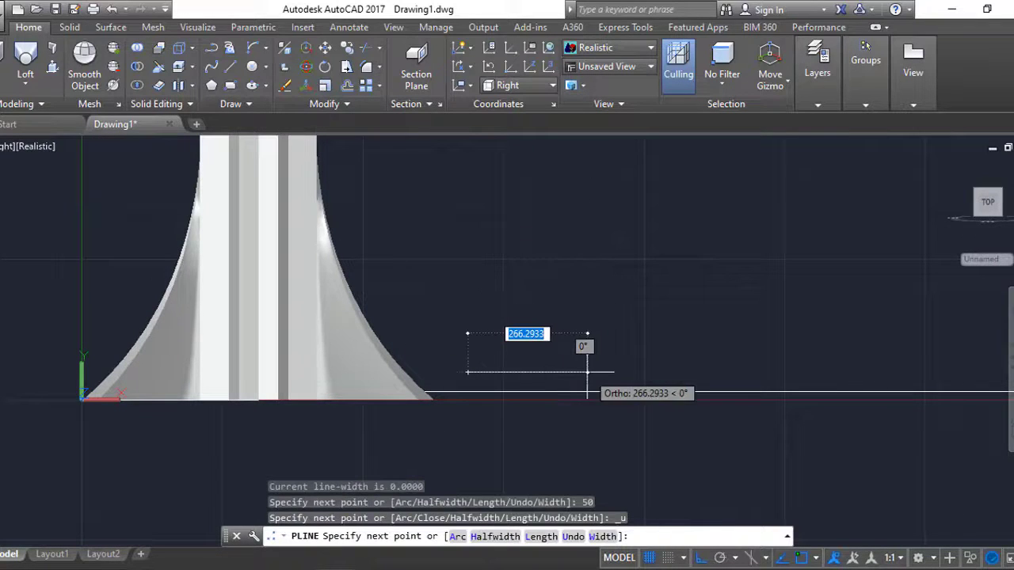
text(60)
key(Return)
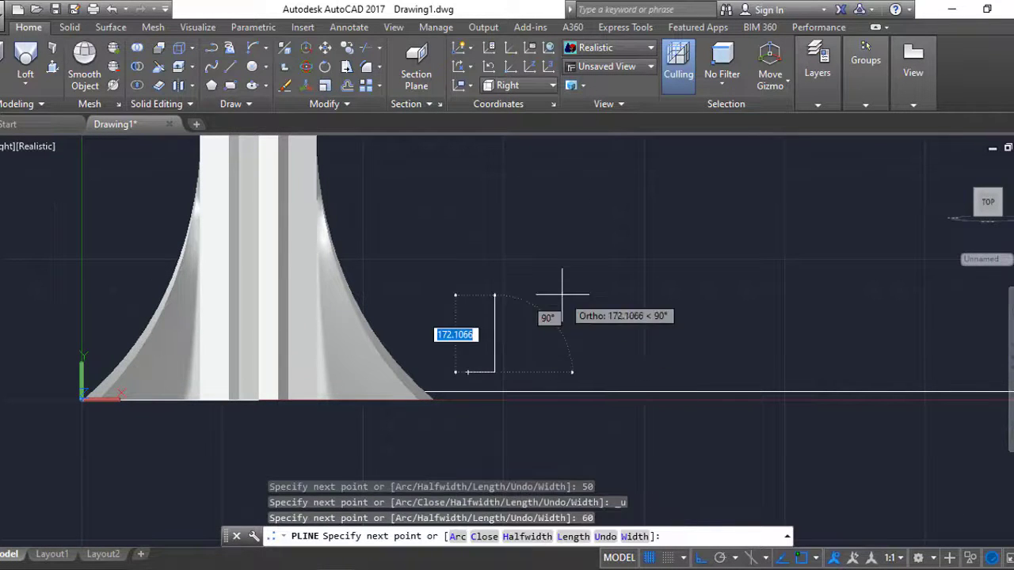
key(ctrl+z)
key(Return)
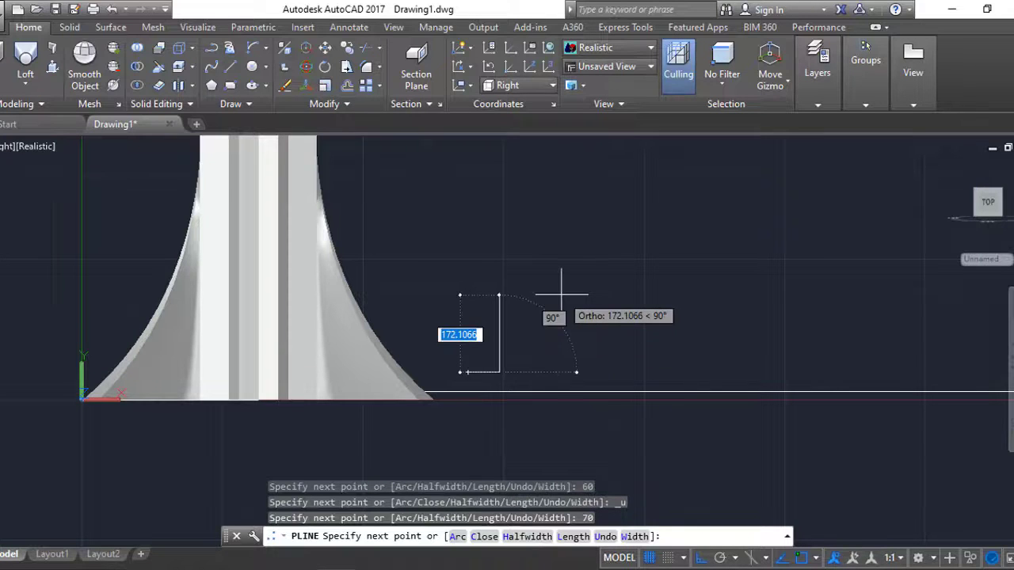
Switch the polyline to Arc mode and place the rounded arch top.
text(a)
key(Return)
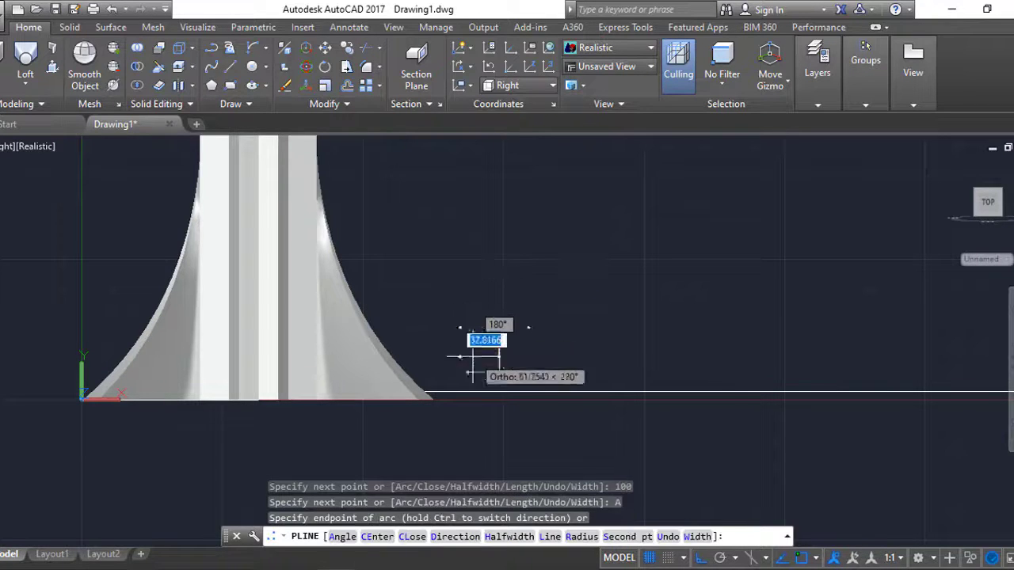
click(467, 327)
shift+middle_drag(476, 381, 507, 396)
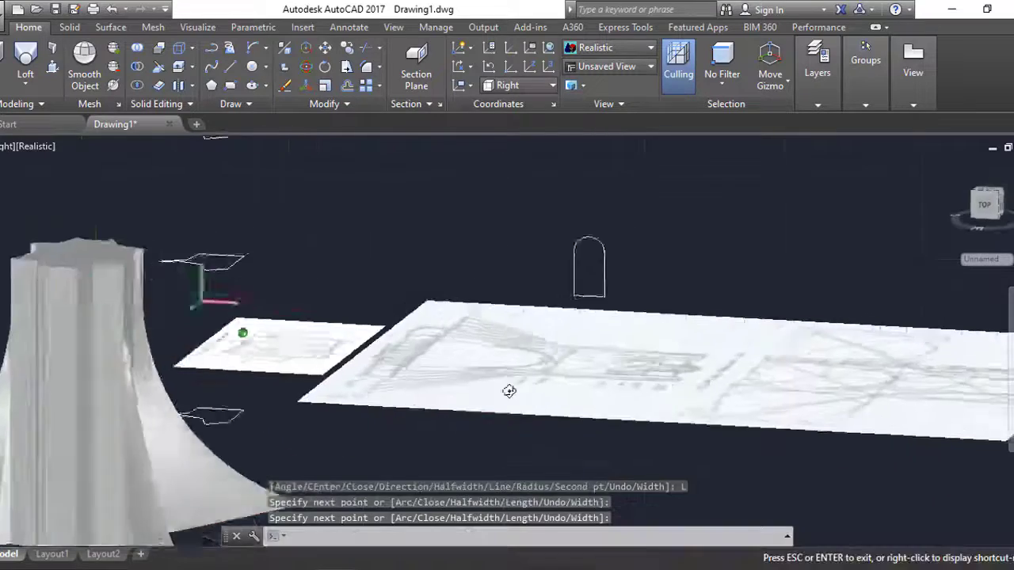
Extrude the arch profile into a solid bar with EXT.
text(ext)
key(Return)
click(597, 198)
click(668, 216)
key(Return)
scroll(527, 306, up, 3)
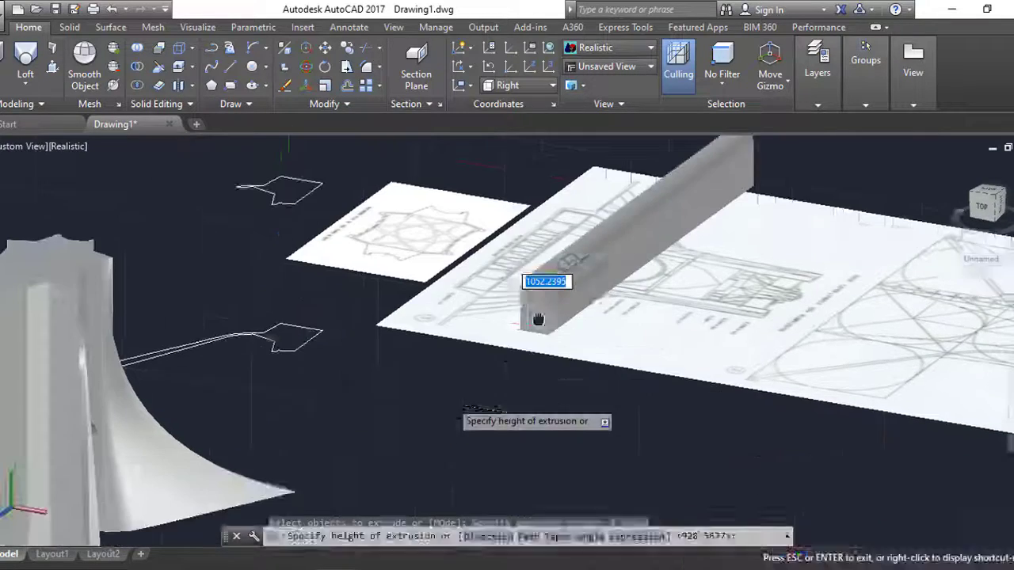
click(503, 358)
Move the extruded bar down to the tower base.
text(m)
key(Return)
click(502, 358)
key(Return)
click(498, 362)
scroll(340, 418, up, 3)
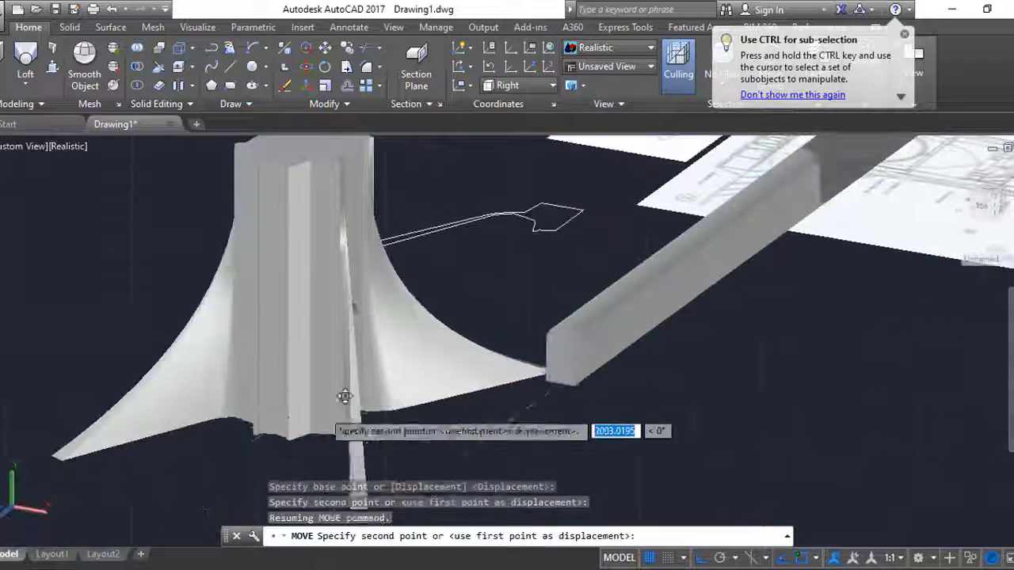
scroll(290, 423, up, 5)
scroll(488, 226, down, 3)
scroll(516, 482, down, 3)
click(516, 481)
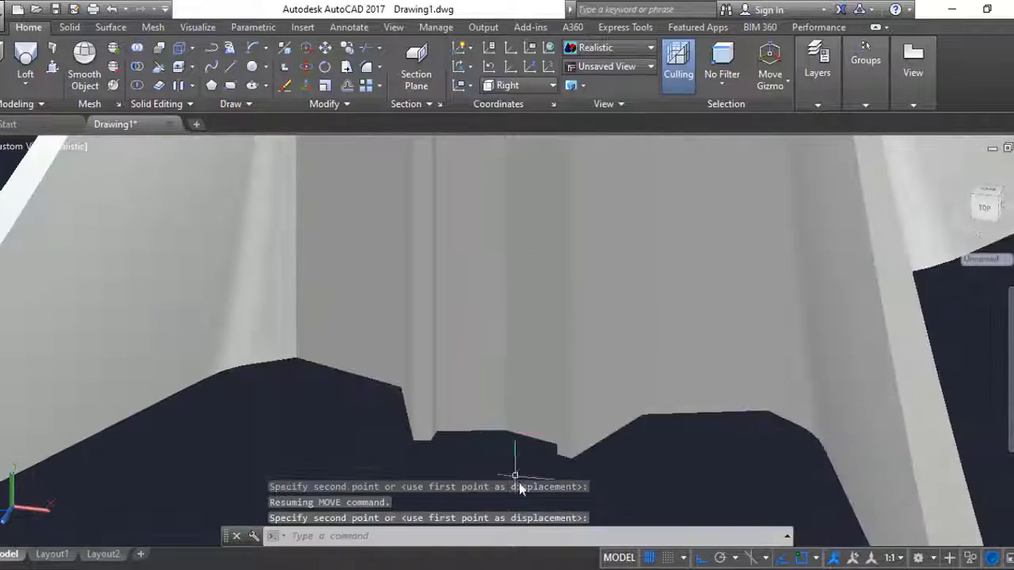
scroll(500, 443, down, 3)
scroll(400, 368, up, 3)
Reposition the bar so it passes right through the tower base.
text(m)
key(Return)
click(877, 272)
Subtract the bar from the tower to open the arch, and clear the 11 reference sheets and outlines.
key(Return)
click(878, 272)
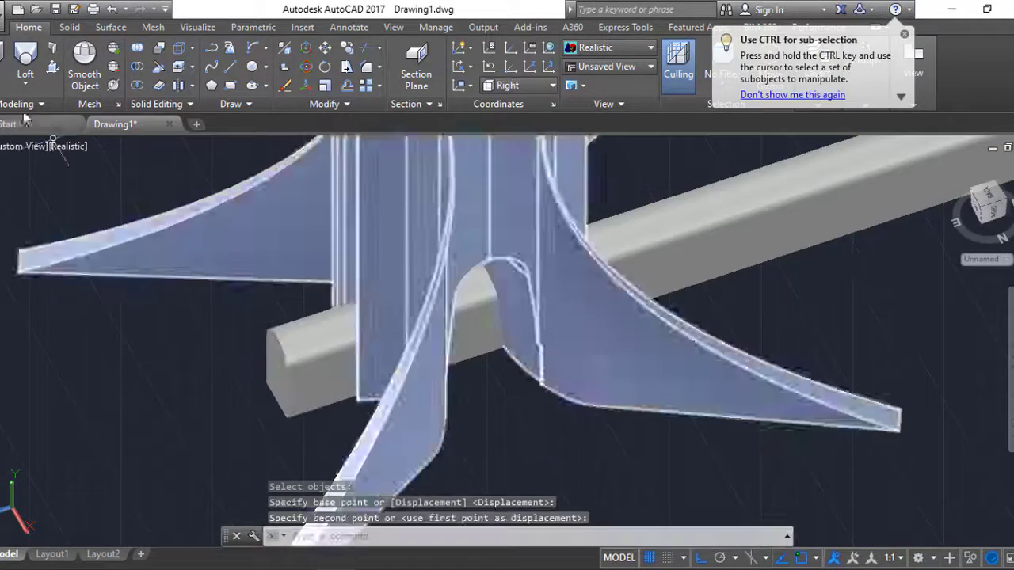
click(418, 249)
click(499, 412)
key(Return)
scroll(552, 407, down, 3)
scroll(373, 328, down, 3)
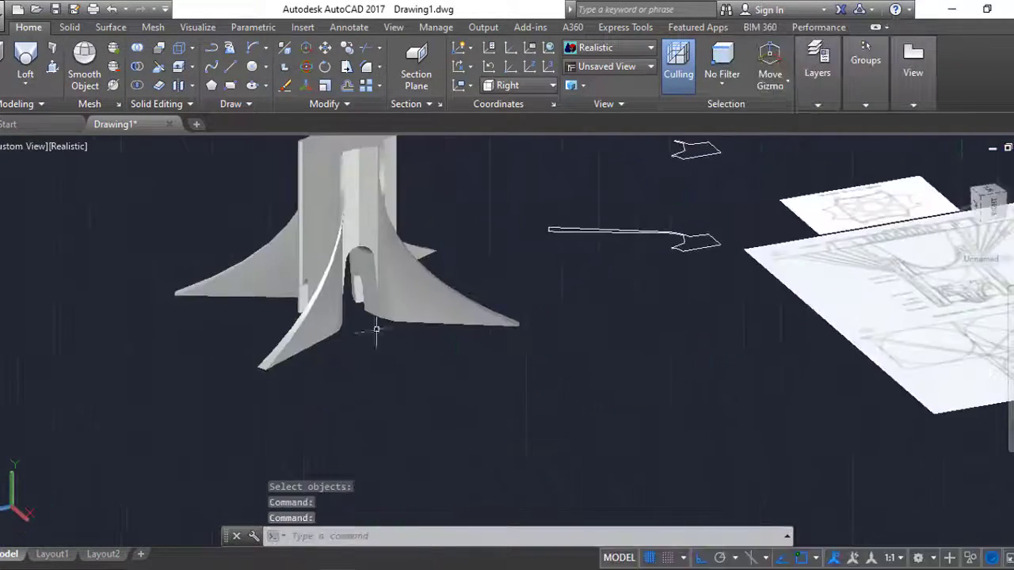
scroll(493, 266, down, 3)
click(674, 392)
click(805, 457)
key(Return)
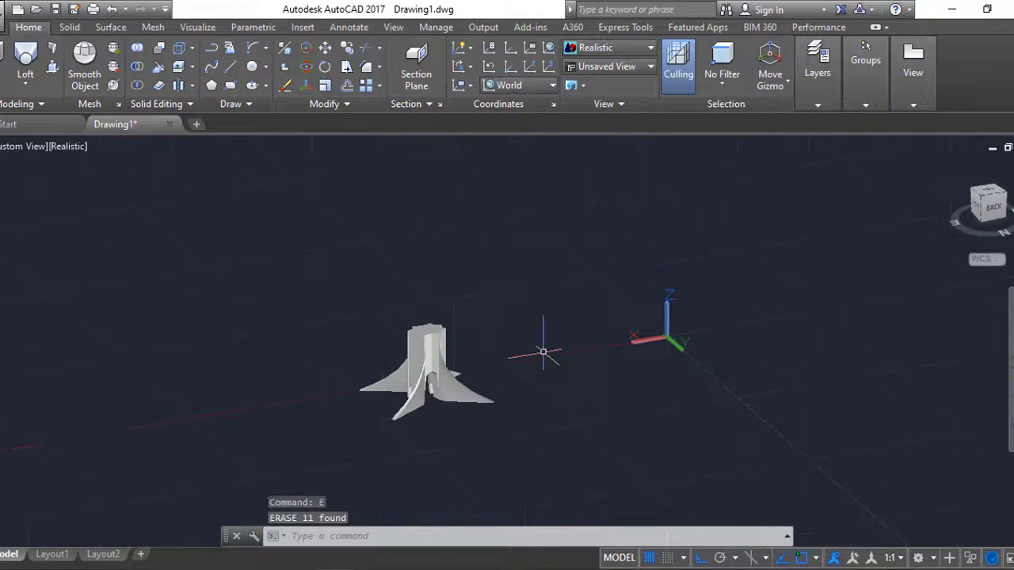
From a corner view, draw a two-corner planar surface under the tower as the ground plane.
shift+middle_drag(542, 351, 740, 452)
click(109, 28)
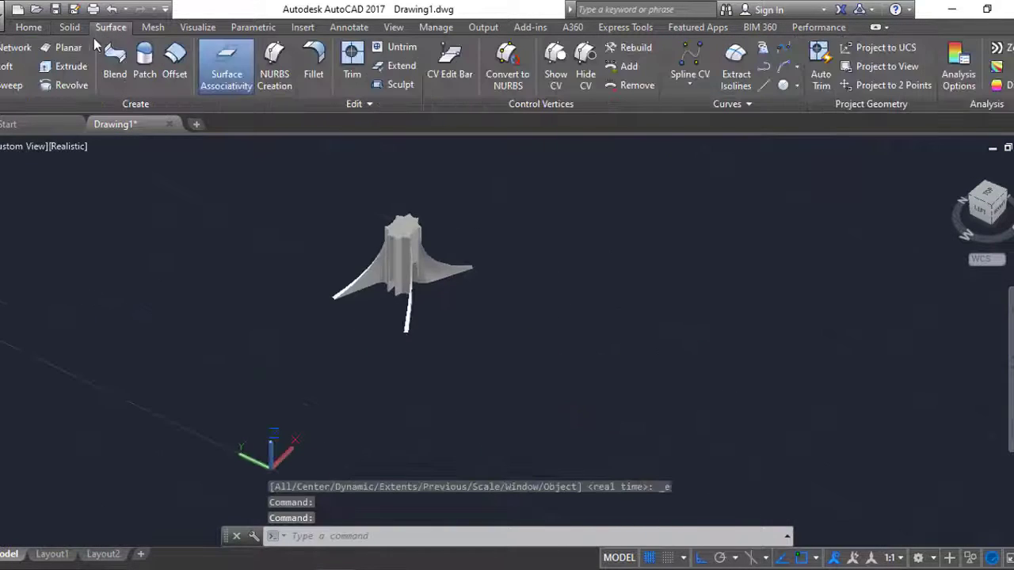
click(68, 48)
scroll(147, 272, down, 3)
click(41, 290)
click(484, 294)
scroll(294, 290, up, 5)
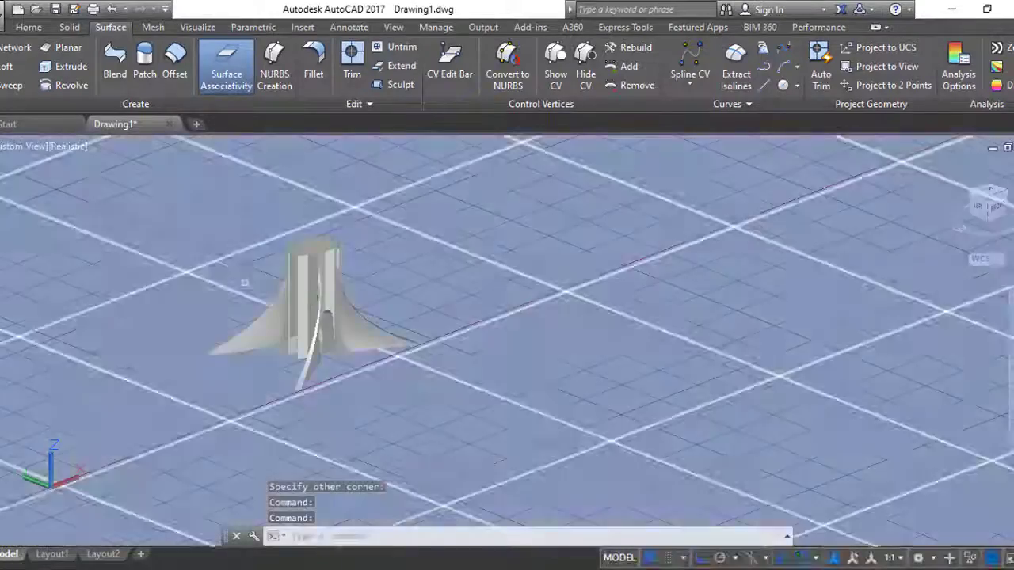